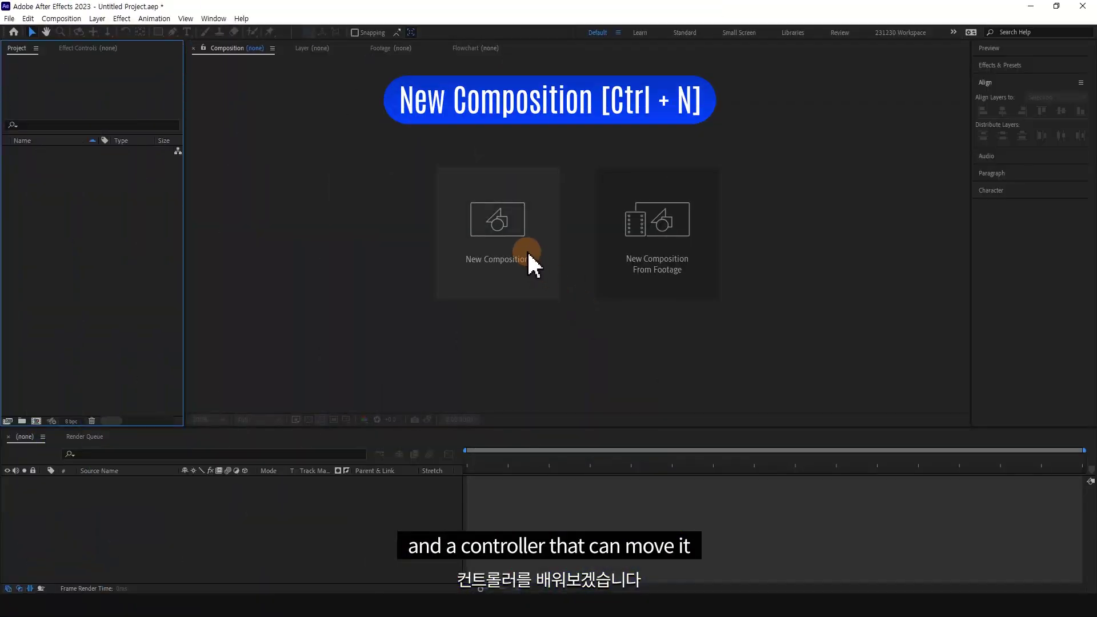
Step: Create Comp 1 (1920x1080, 24 fps) with Cinema 4D as its 3D renderer
click(527, 251)
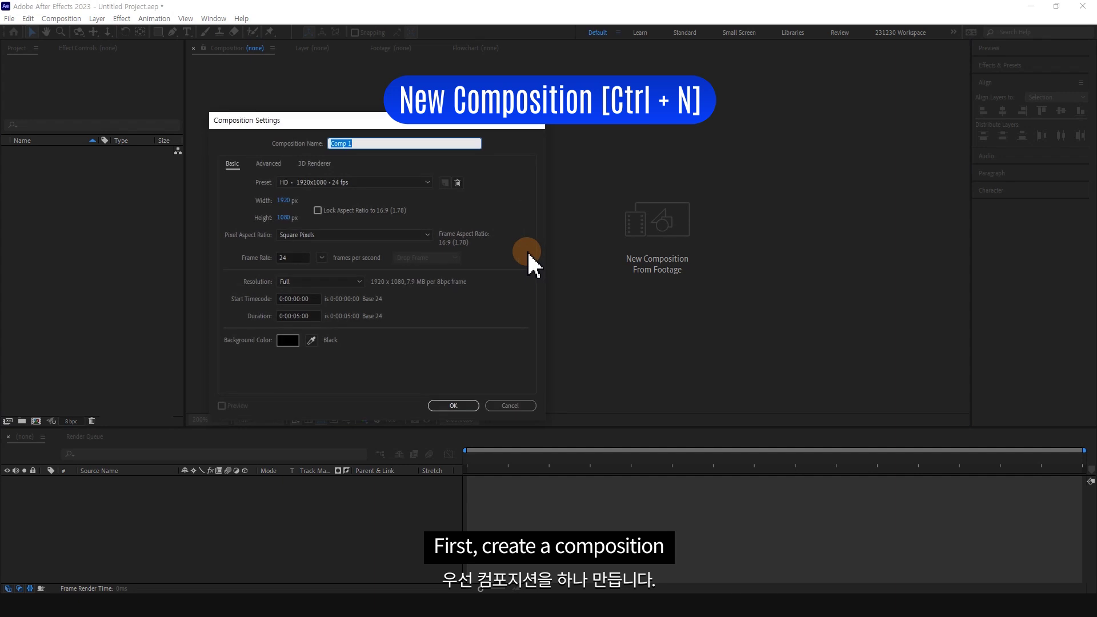
click(314, 164)
click(303, 216)
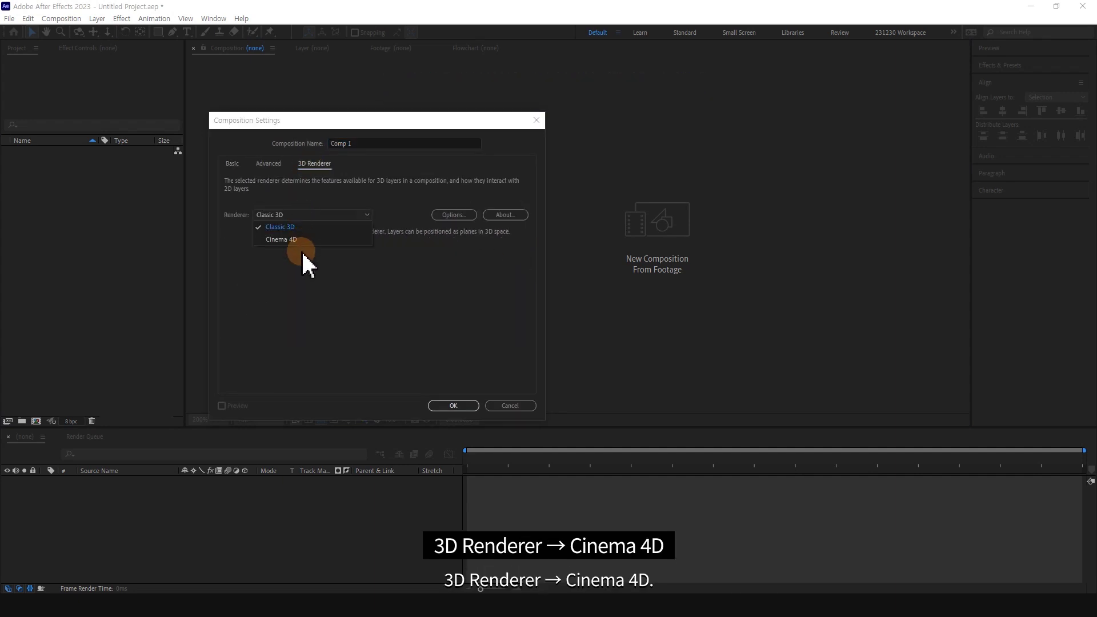
click(302, 239)
click(457, 407)
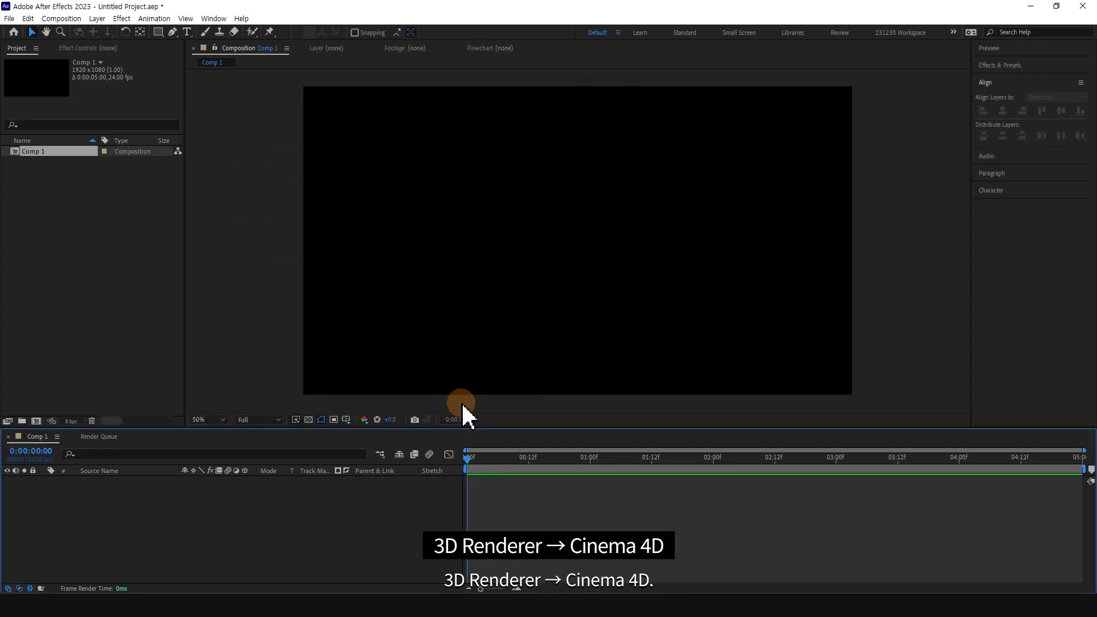
Step: Draw a horizontal rounded rectangle centred on the composition with the Rounded Rectangle Tool
click(159, 32)
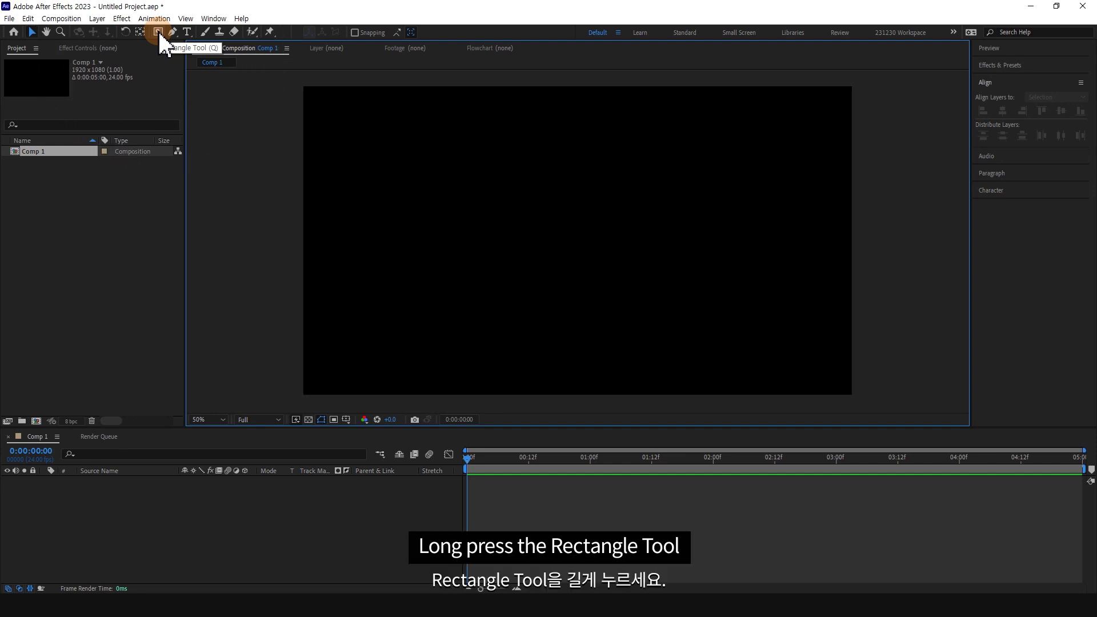
click(207, 44)
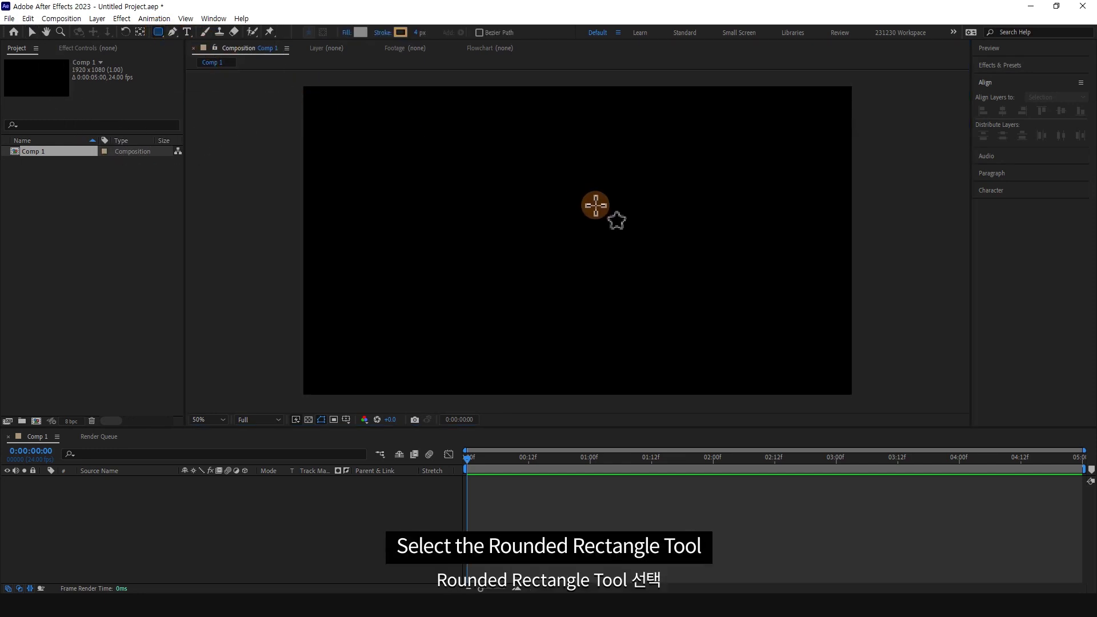
drag(581, 250, 617, 271)
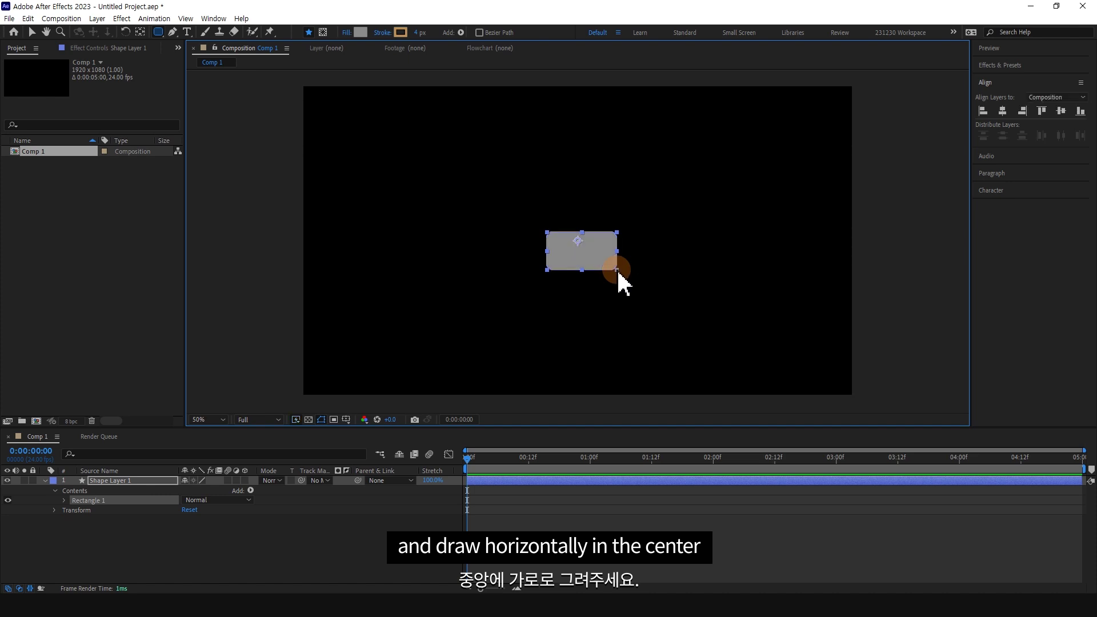
Step: Raise the Rectangle Path Roundness to 61 to turn it into a pill
click(64, 500)
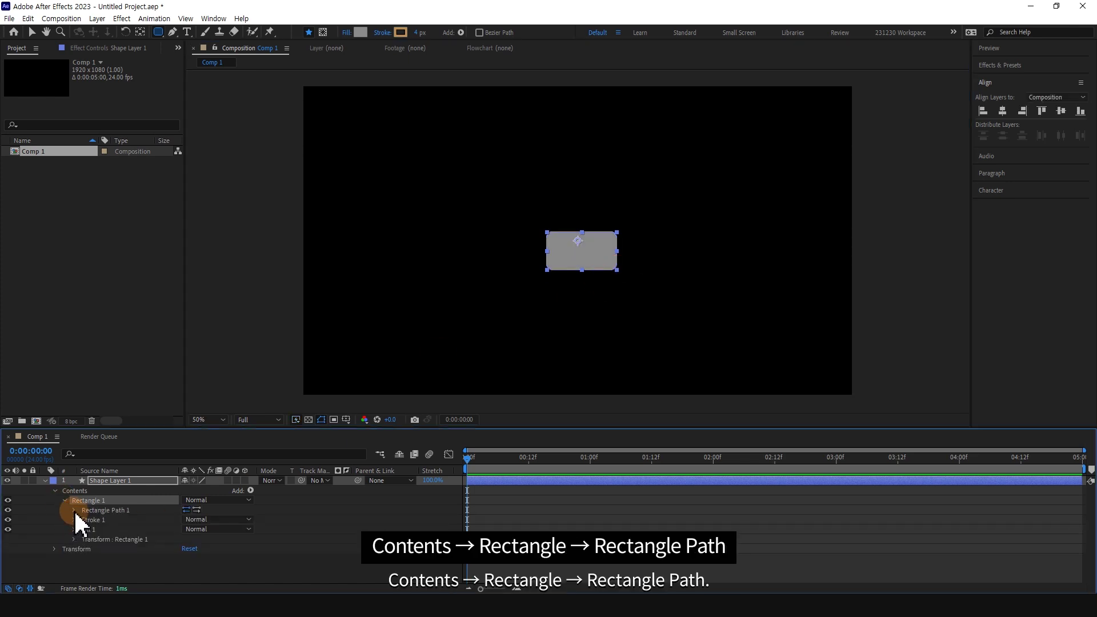
click(74, 509)
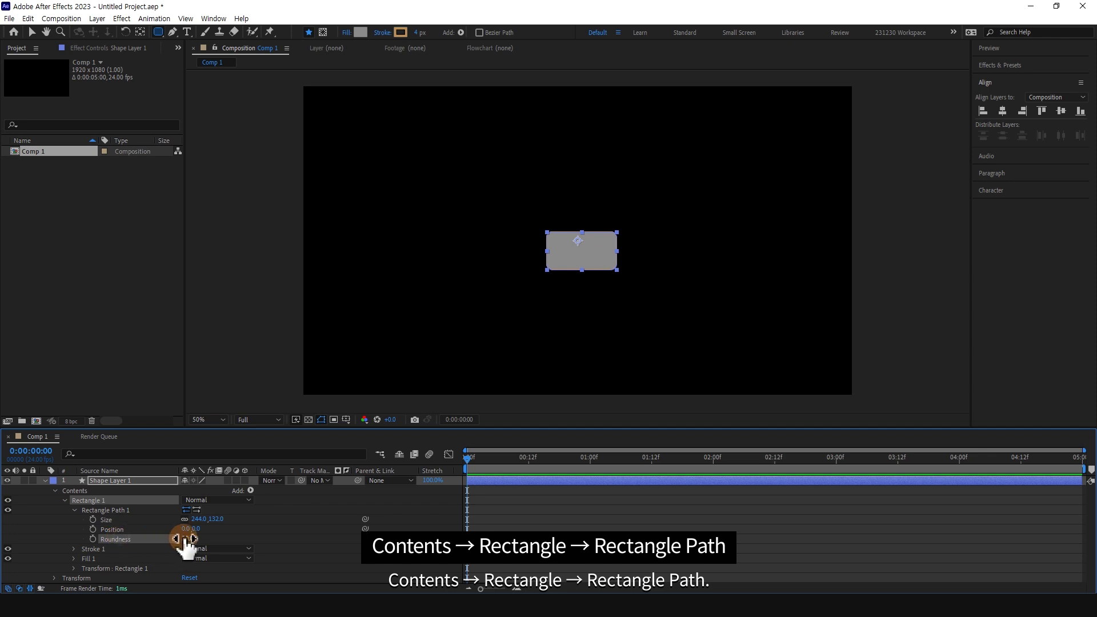
drag(186, 539, 206, 538)
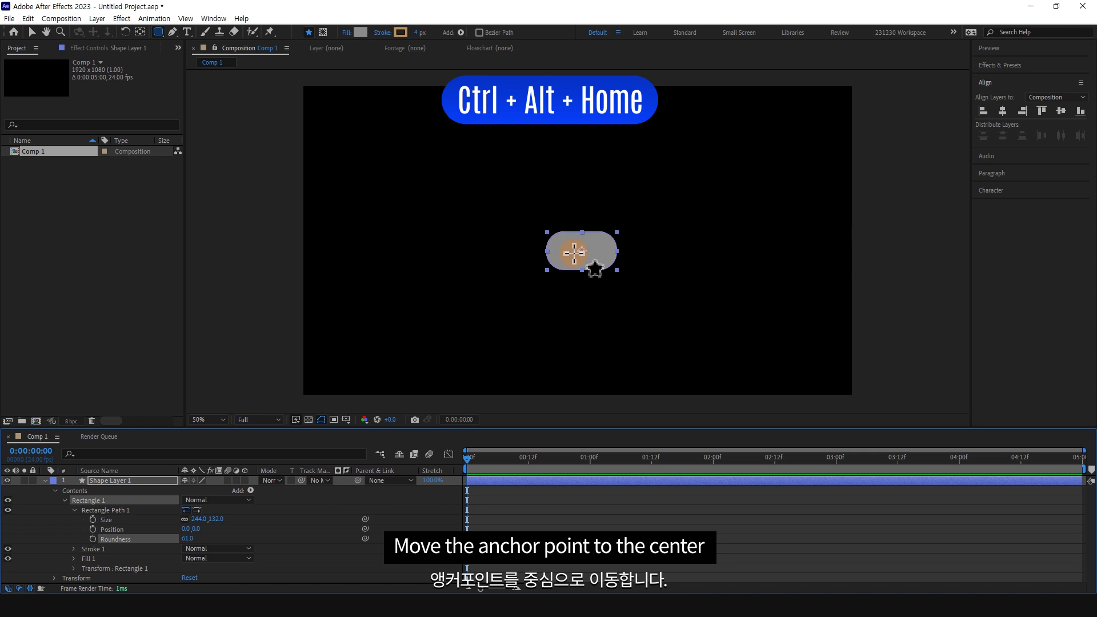
Step: Centre the pill horizontally and vertically, then set its fill to None
click(1002, 111)
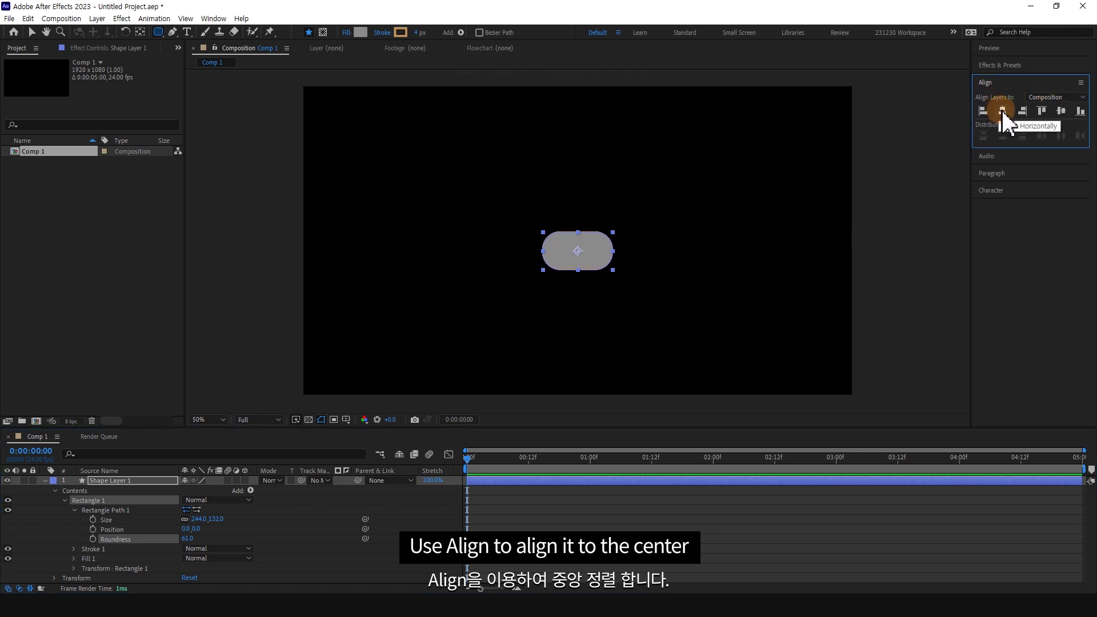
click(1061, 112)
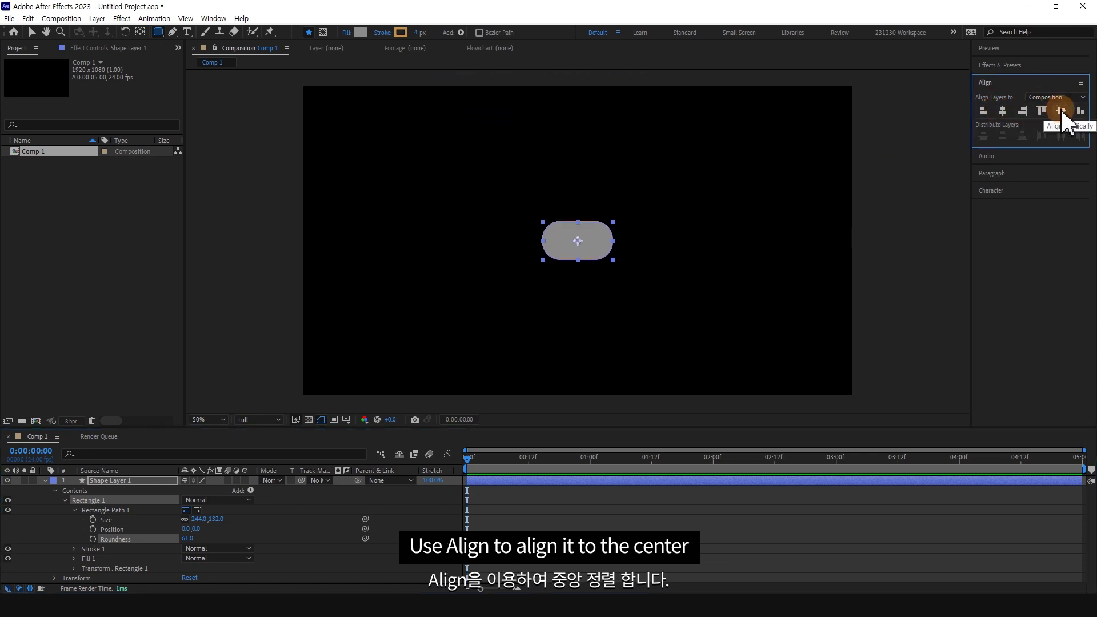
click(347, 33)
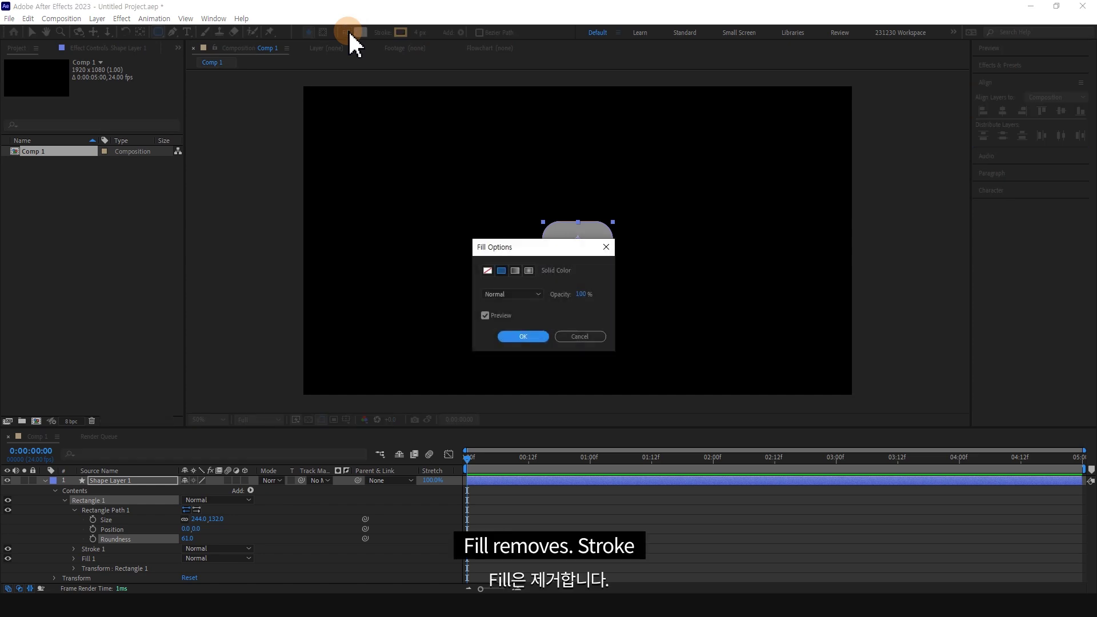
click(488, 271)
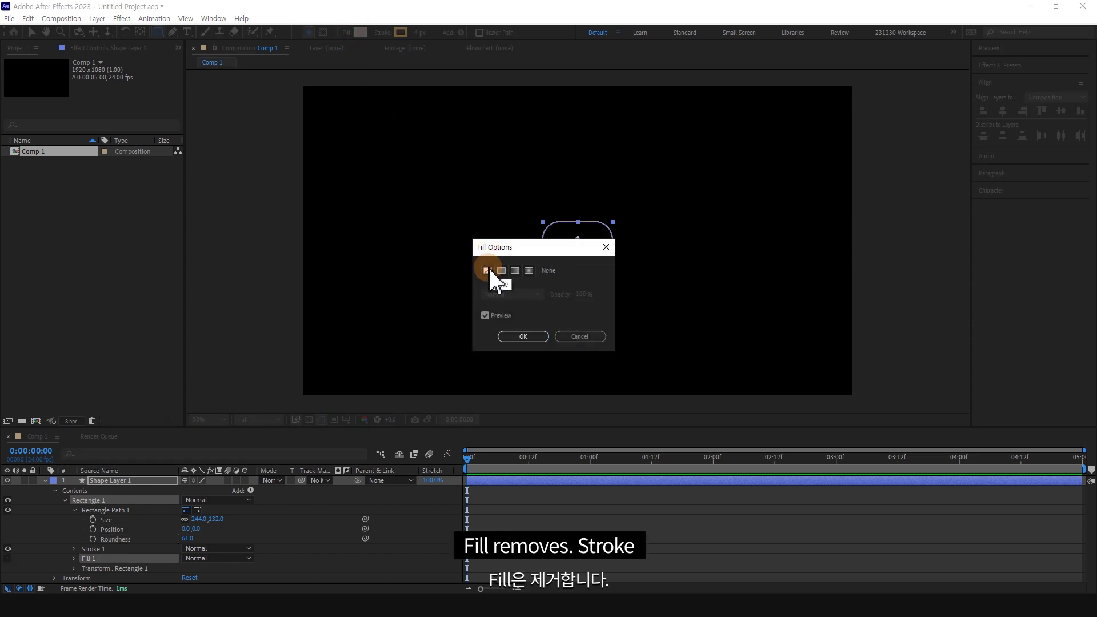
click(512, 334)
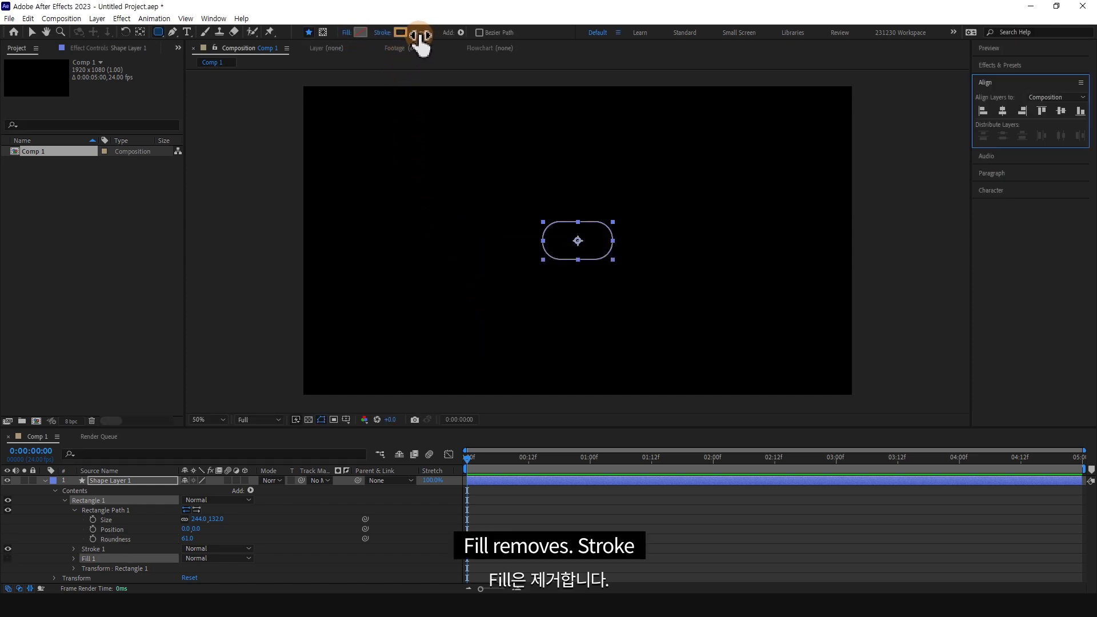
Step: Give the pill a 35 px light-grey stroke and make Shape Layer 1 3D
drag(420, 37, 439, 36)
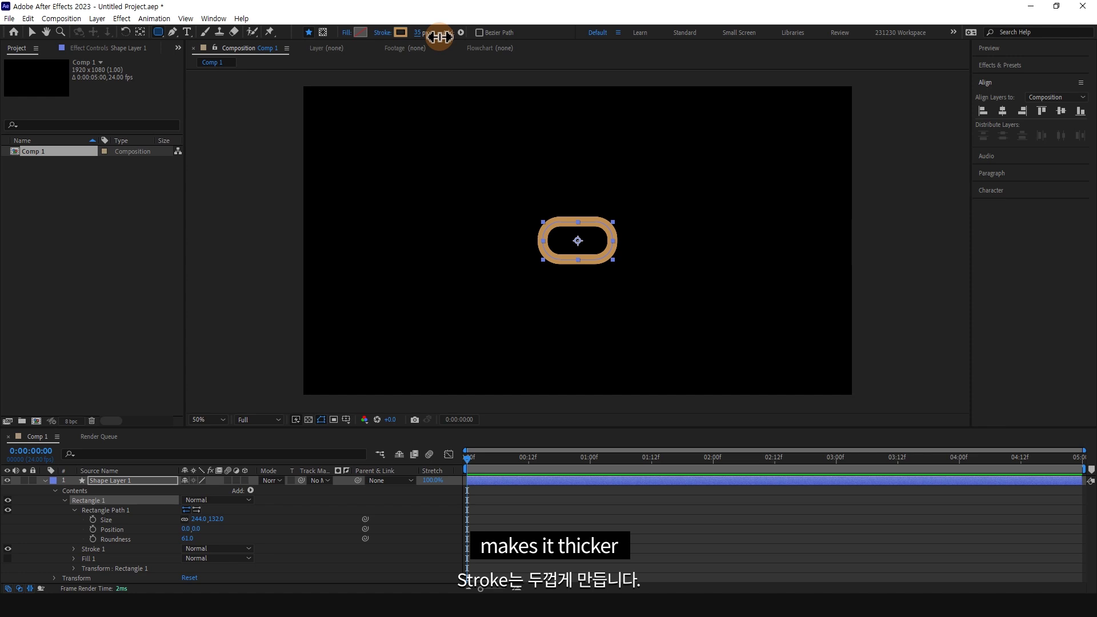
click(401, 33)
drag(810, 303, 779, 323)
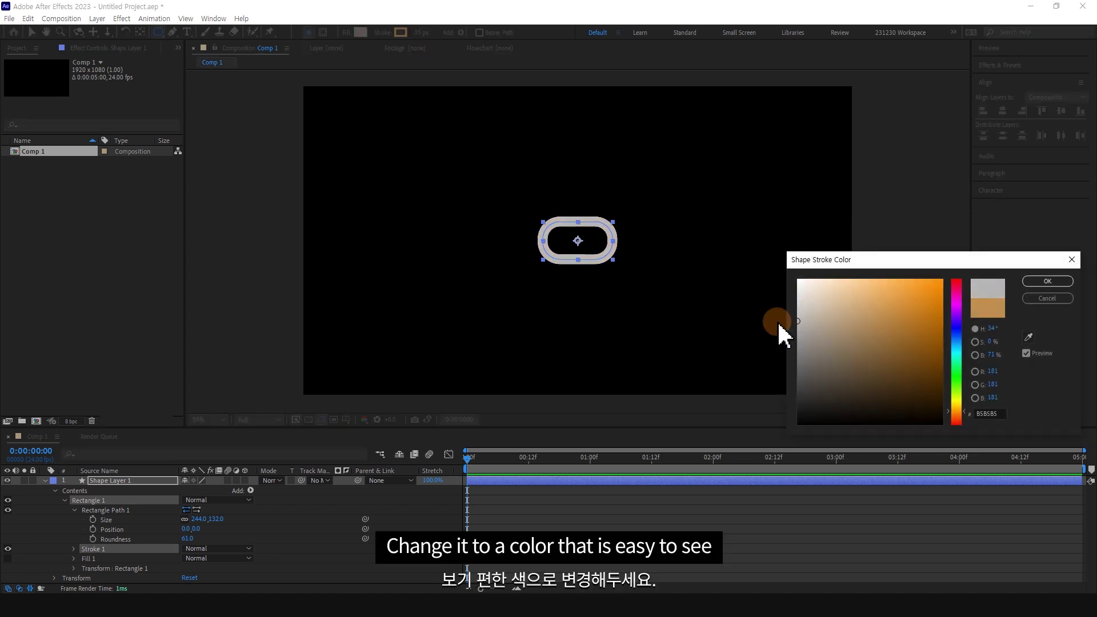
click(1047, 281)
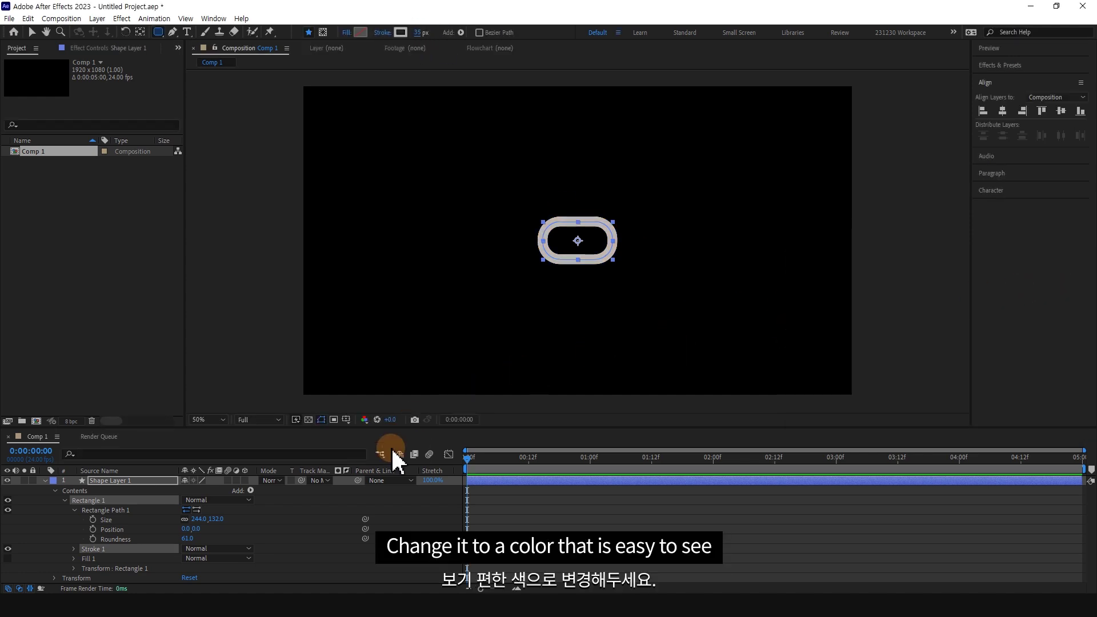
click(245, 480)
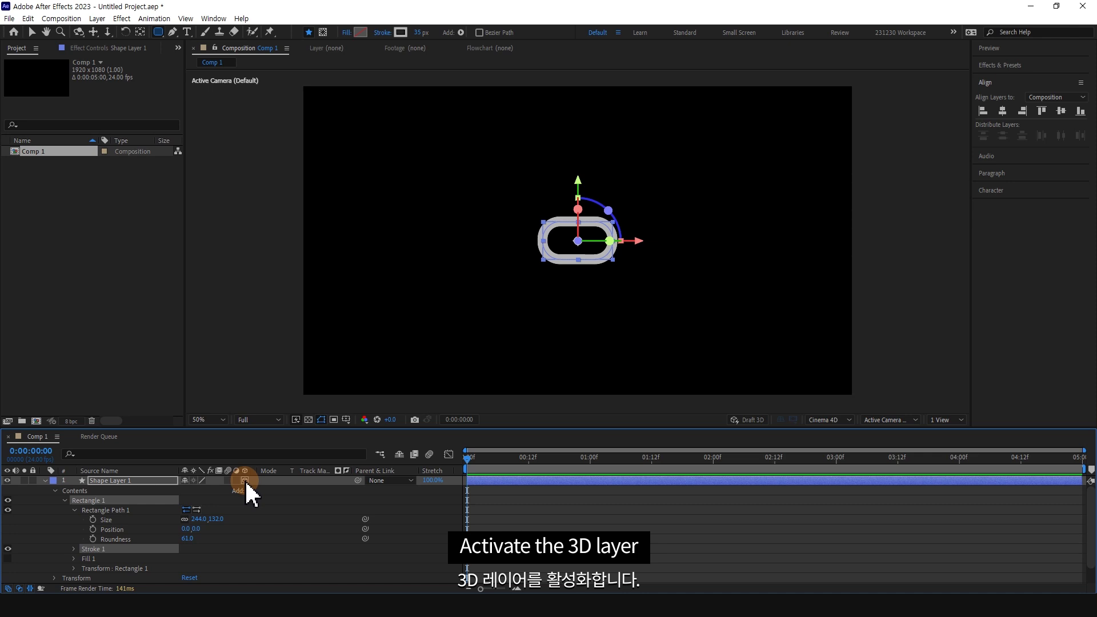
Step: Show Geometry Options and give the ring an initial Extrusion Depth
click(64, 500)
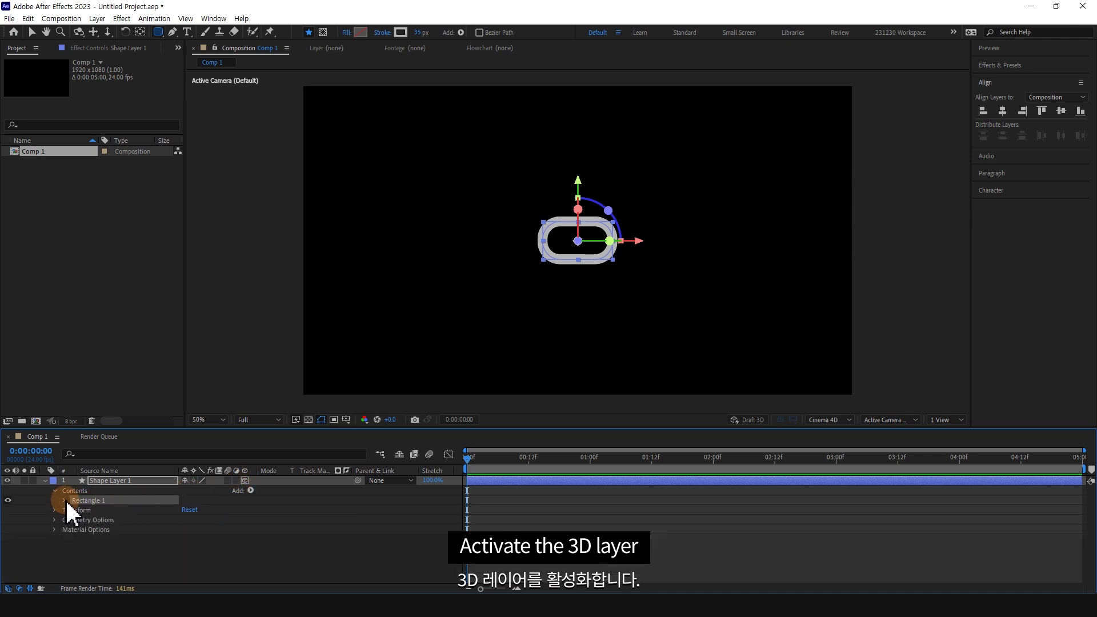
click(55, 520)
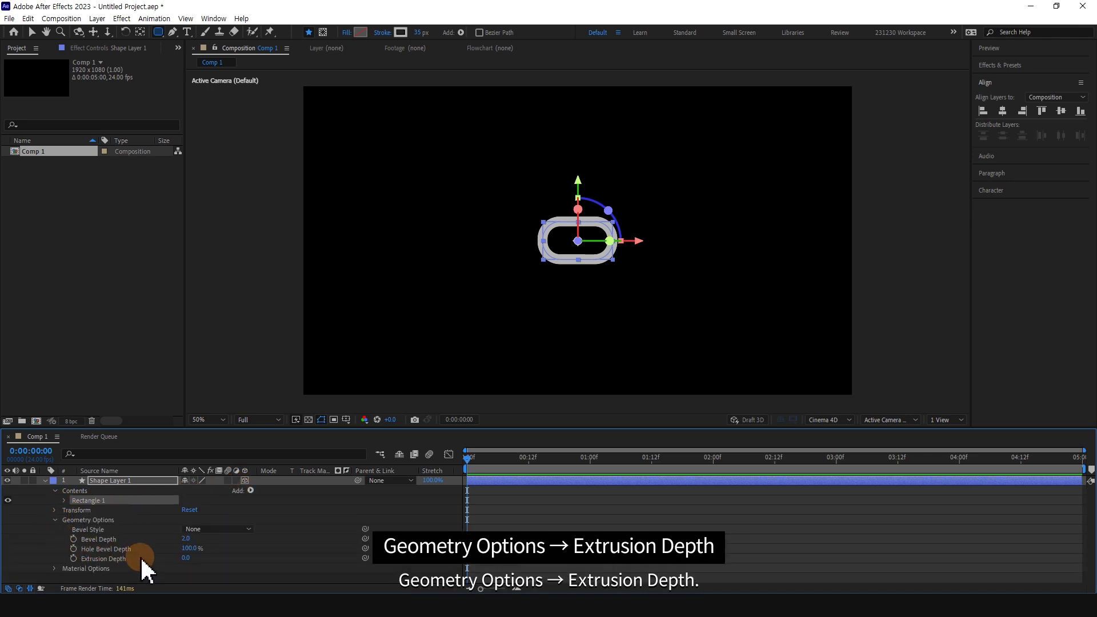
click(148, 558)
mouse_move(186, 558)
mouse_down()
mouse_move(217, 558)
mouse_move(180, 560)
mouse_up()
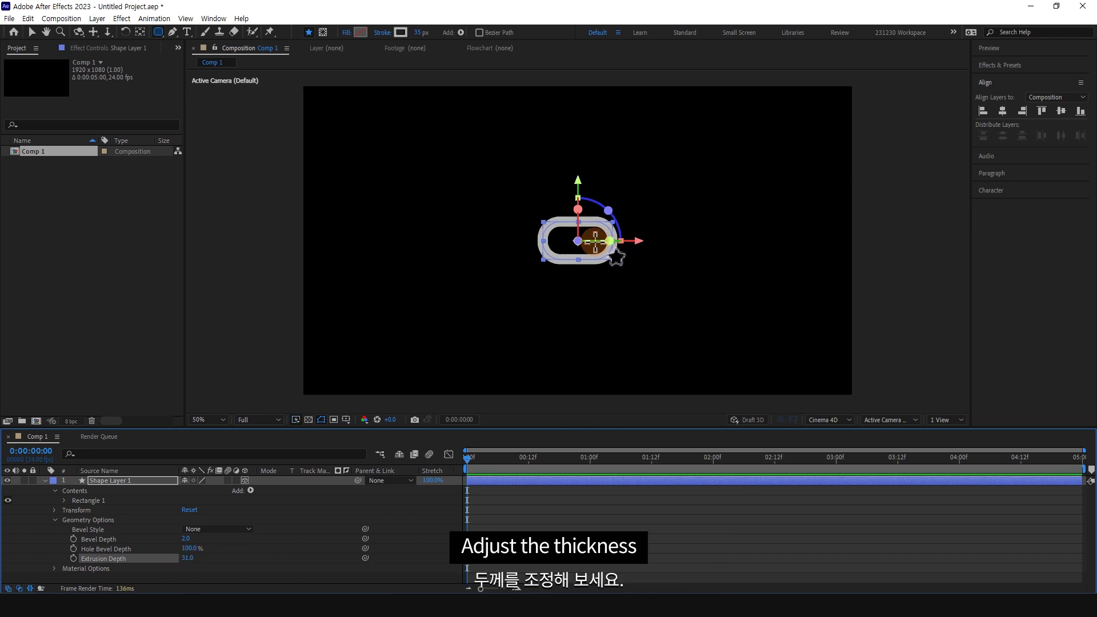
Step: Rotate the ring sideways with the Selection tool and set Extrusion Depth to 40
key(v)
mouse_move(594, 241)
mouse_down()
mouse_move(624, 252)
mouse_move(553, 257)
mouse_up()
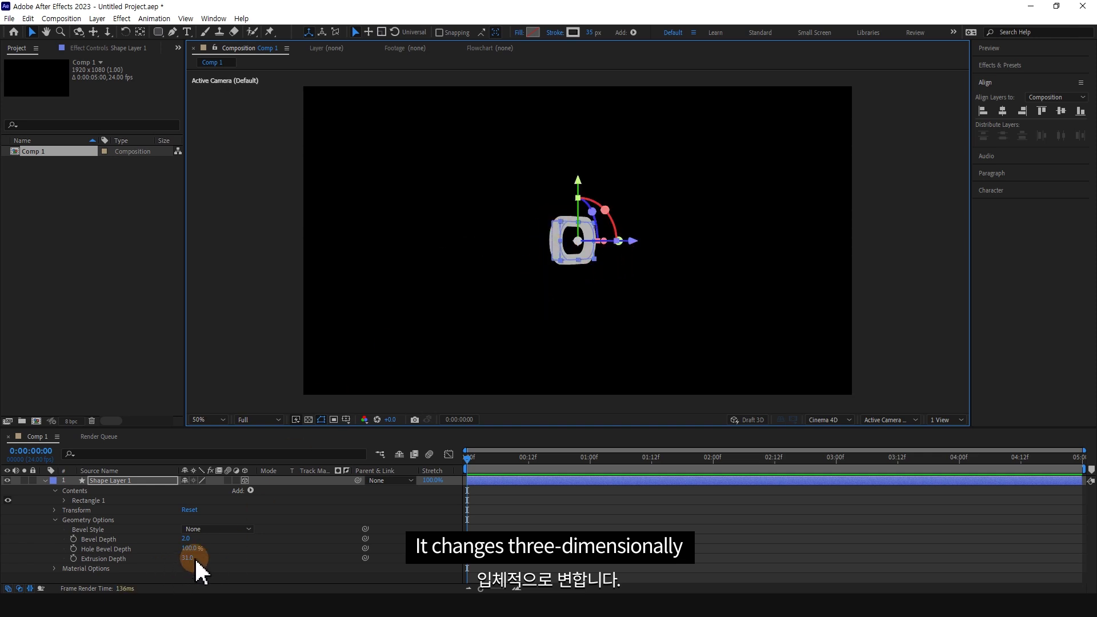
drag(189, 558, 219, 565)
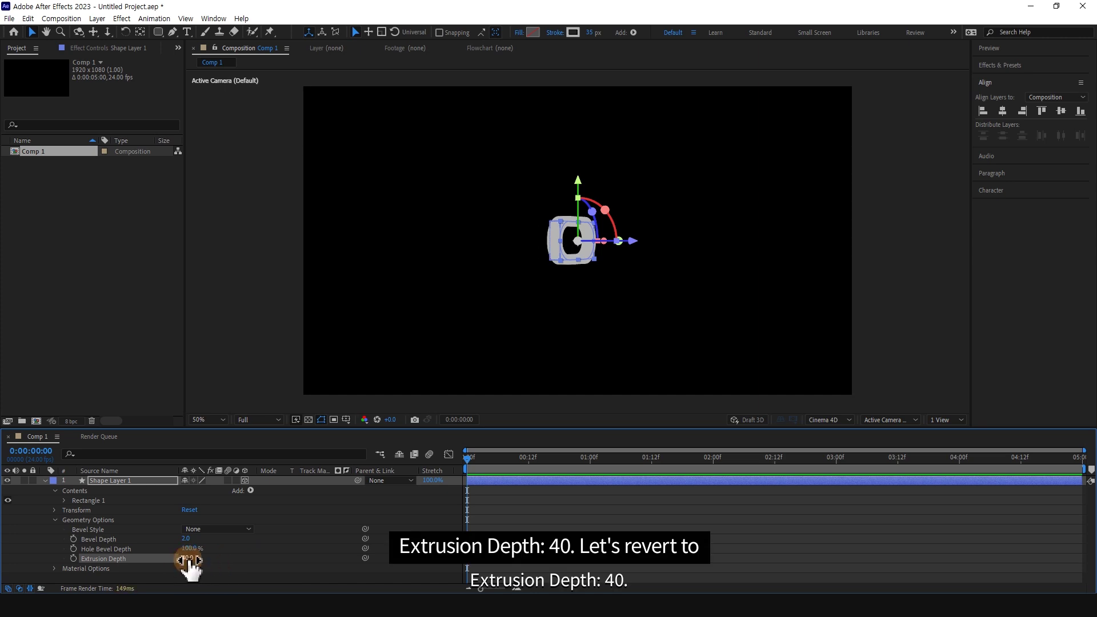
Step: Reset the ring's Orientation to 0°, 0°, 0° so it faces front, keeping Extrusion Depth 40
click(66, 503)
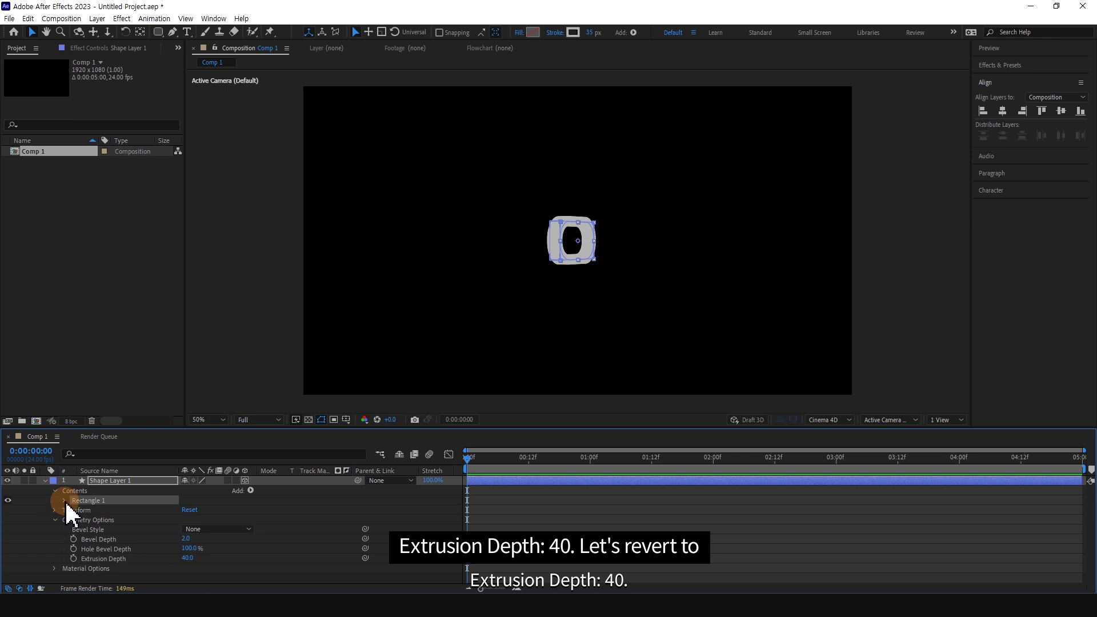
click(55, 511)
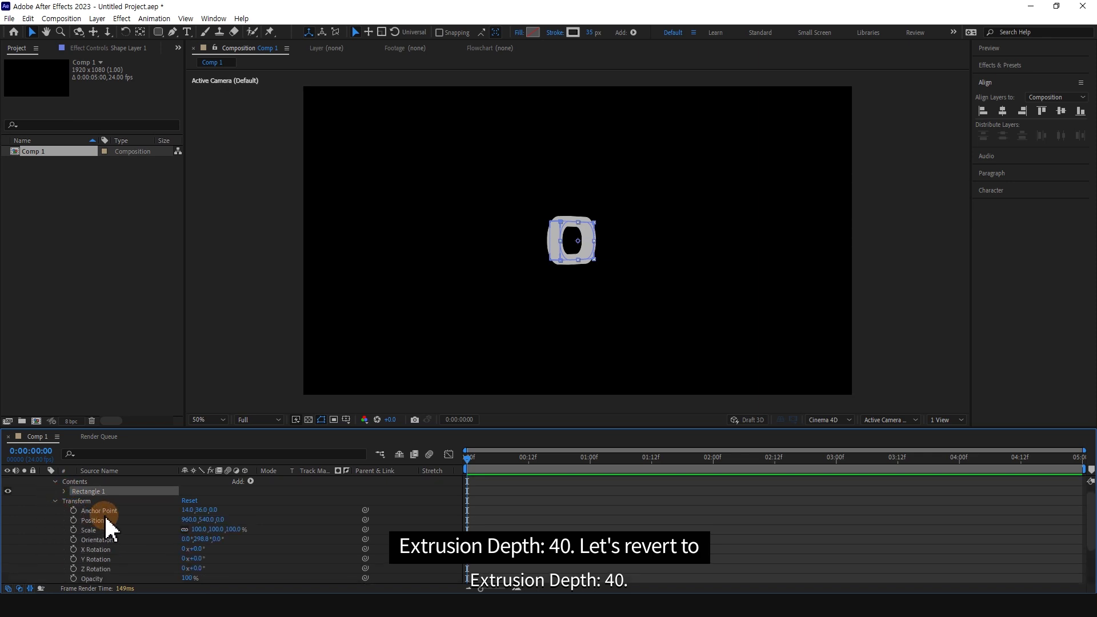
scroll(117, 553, down, 1)
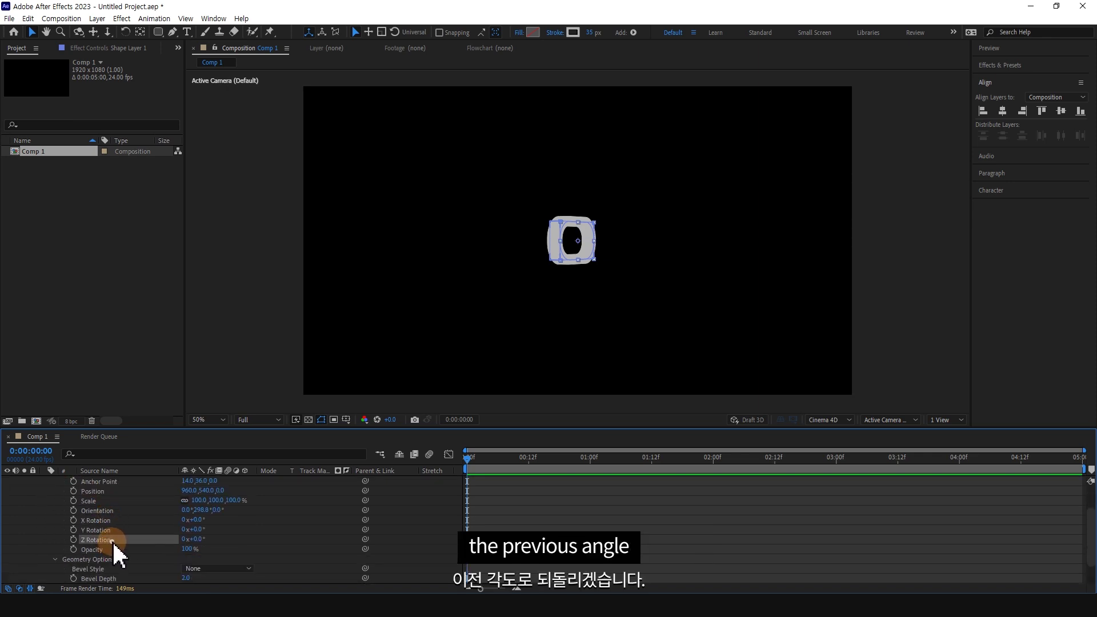
click(190, 513)
click(200, 510)
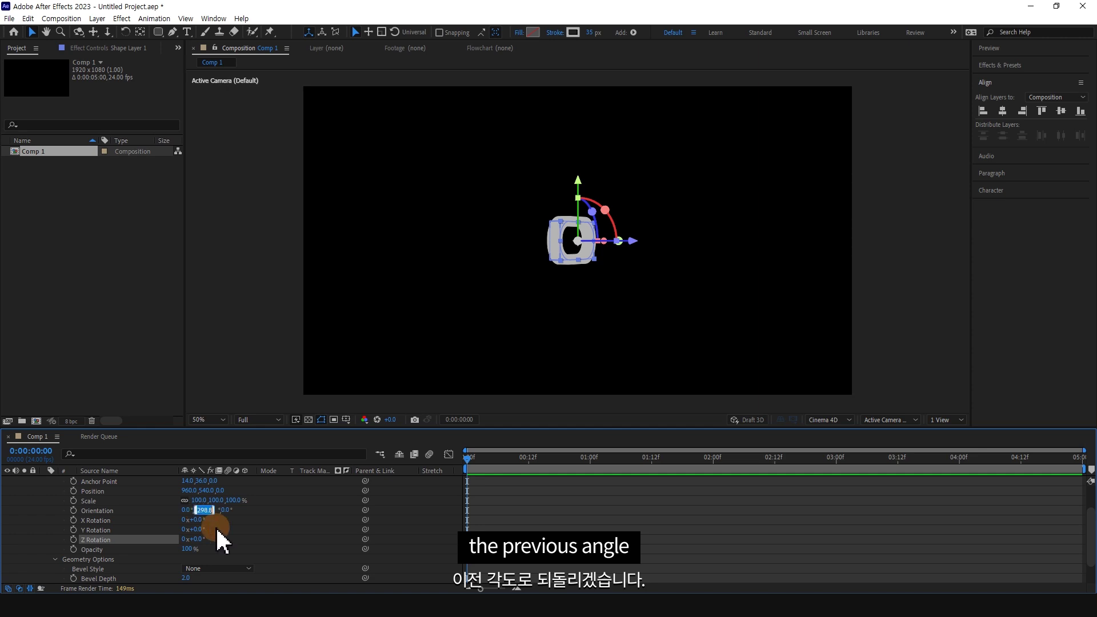
text(0)
key(Return)
scroll(191, 533, up, 1)
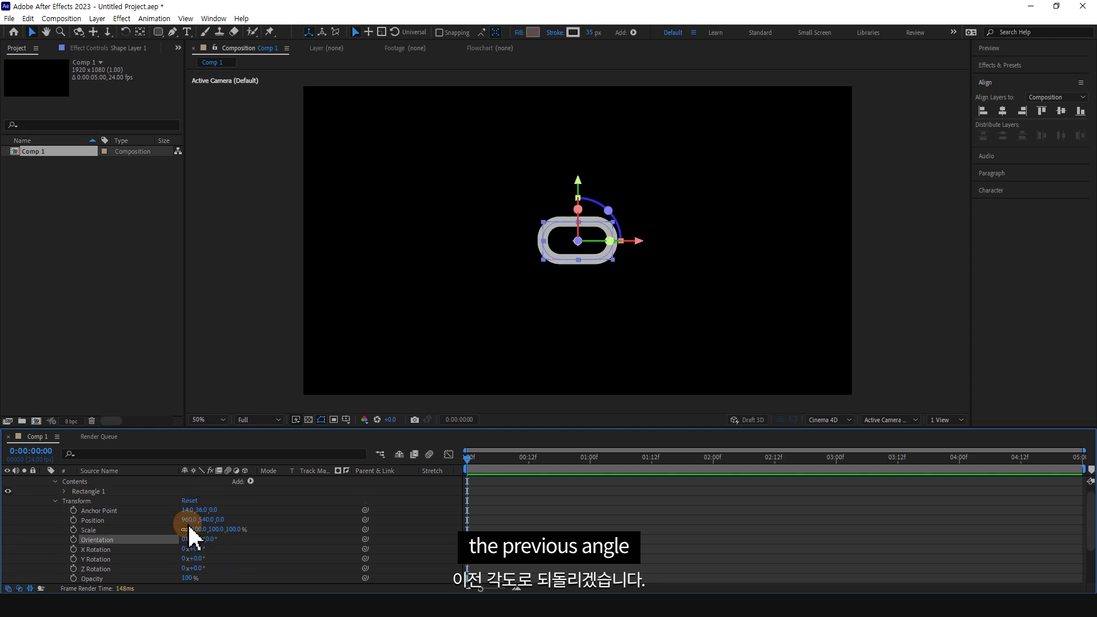
click(54, 501)
click(56, 492)
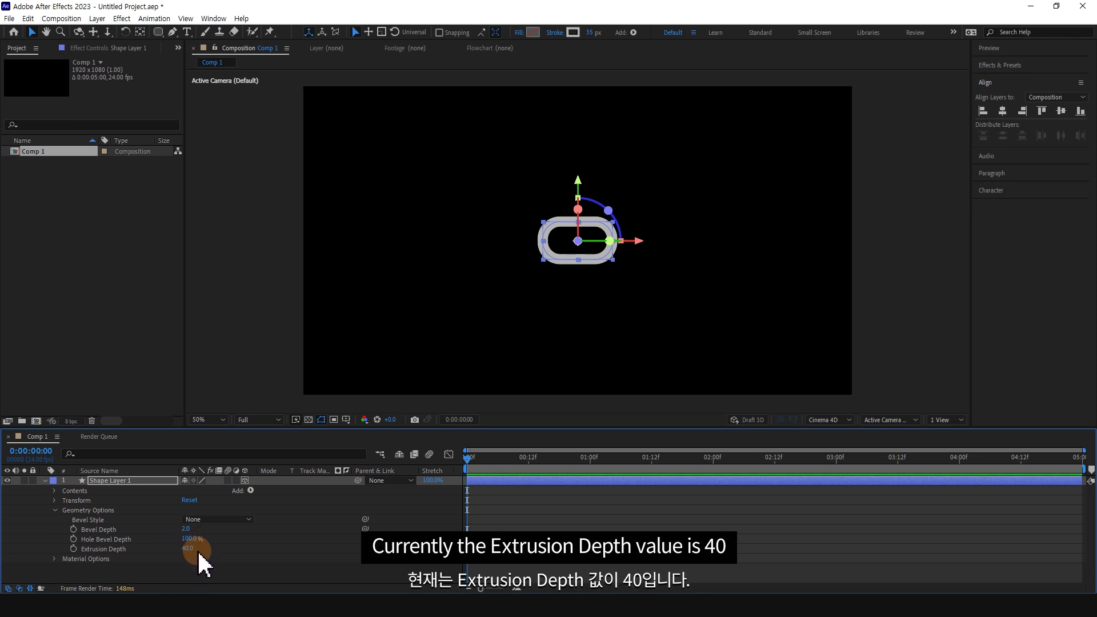
Step: Set the anchor point Z to 20, half the 40 extrusion depth
key(a)
click(219, 491)
text(40/)
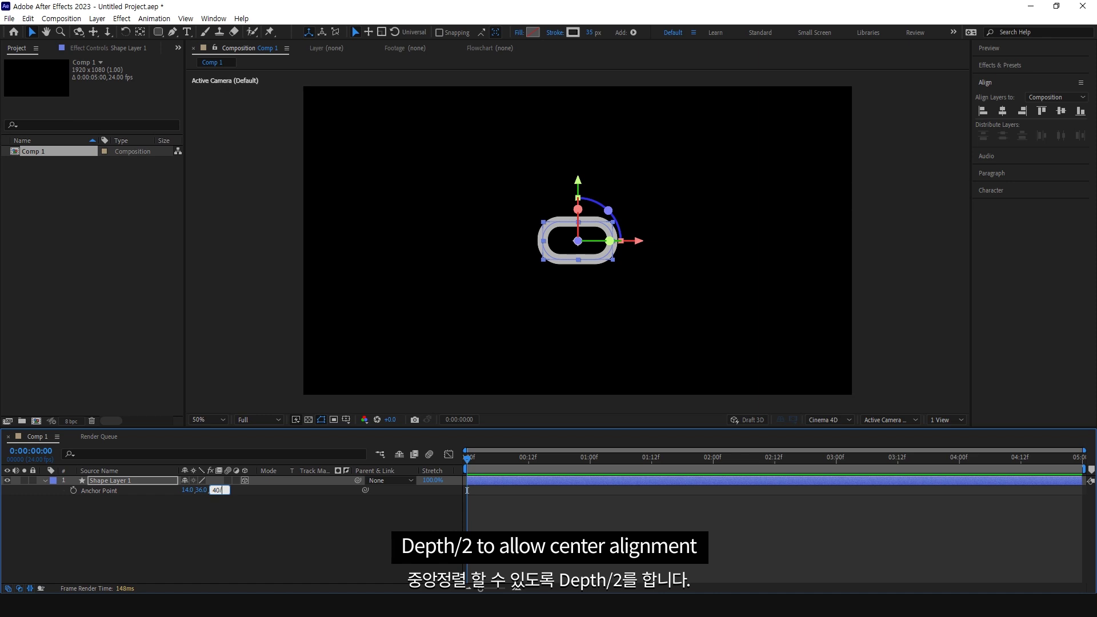
text(2)
click(282, 498)
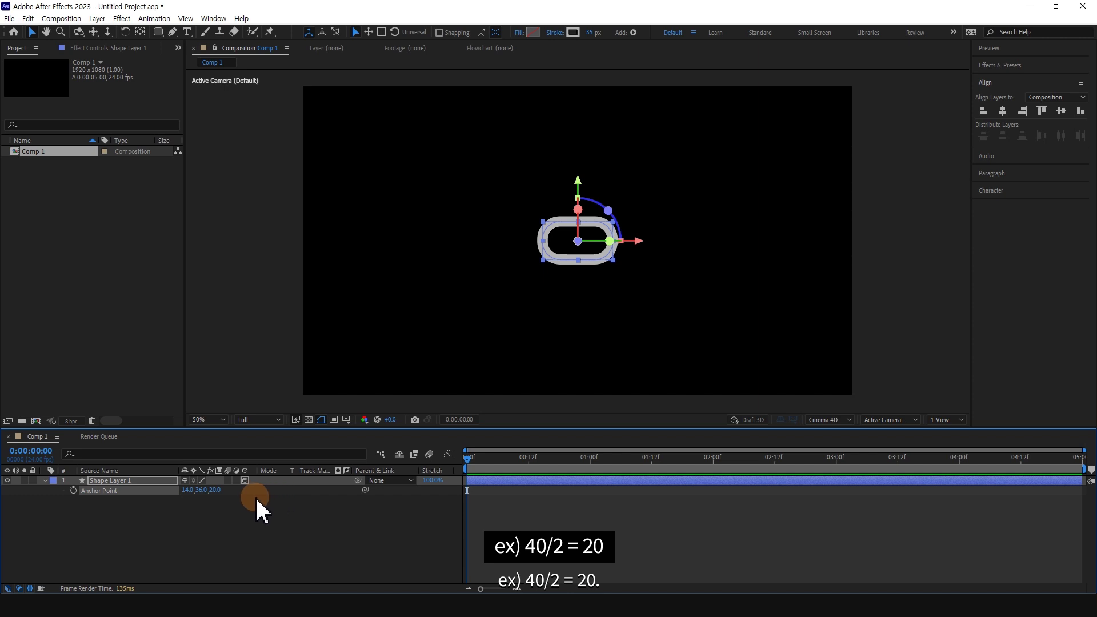
Step: Move the anchor point X to -124 so it sits at the ring's left end
mouse_move(187, 490)
mouse_down()
mouse_move(117, 494)
mouse_move(114, 505)
mouse_up()
scroll(587, 252, up, 2)
drag(624, 245, 557, 288)
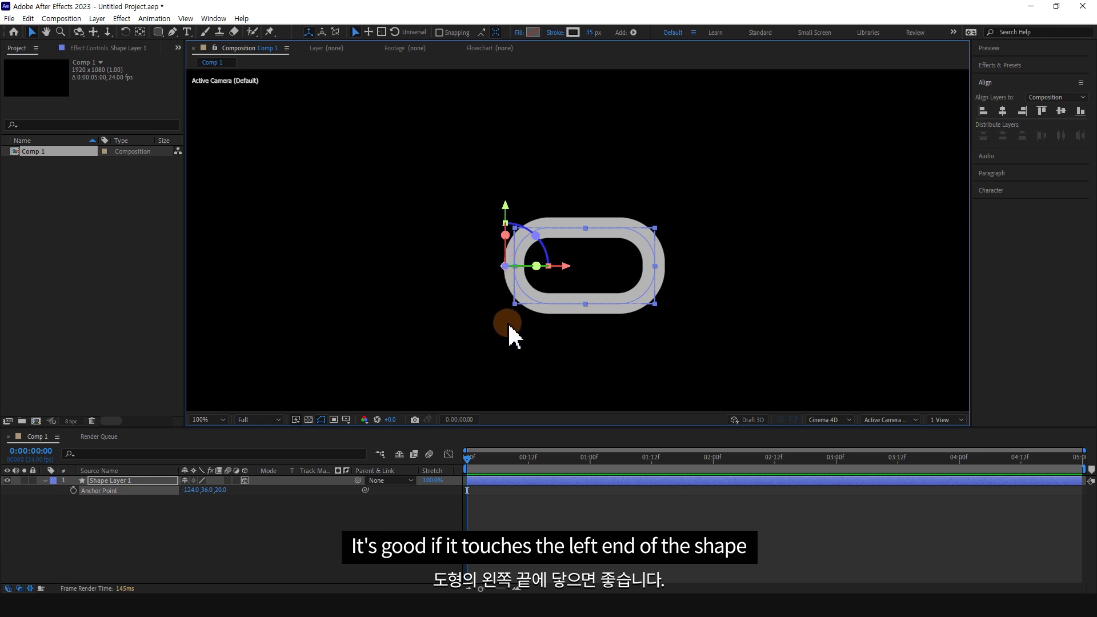
scroll(514, 336, down, 2)
Step: Set the Geometry Options Bevel Style to Angular
click(45, 481)
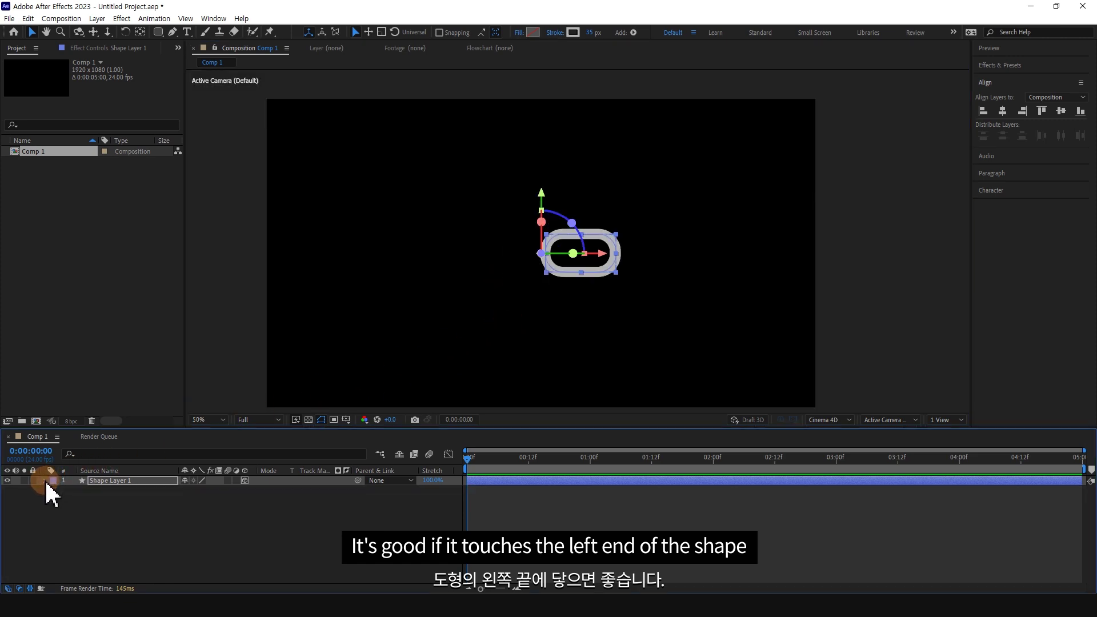
click(44, 481)
click(55, 500)
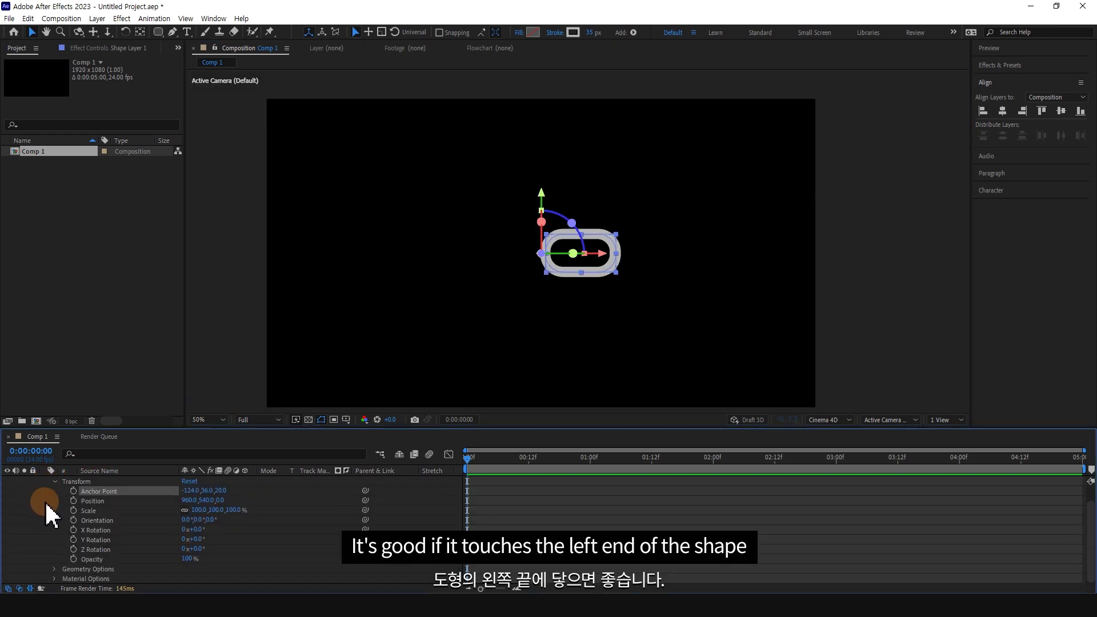
click(54, 569)
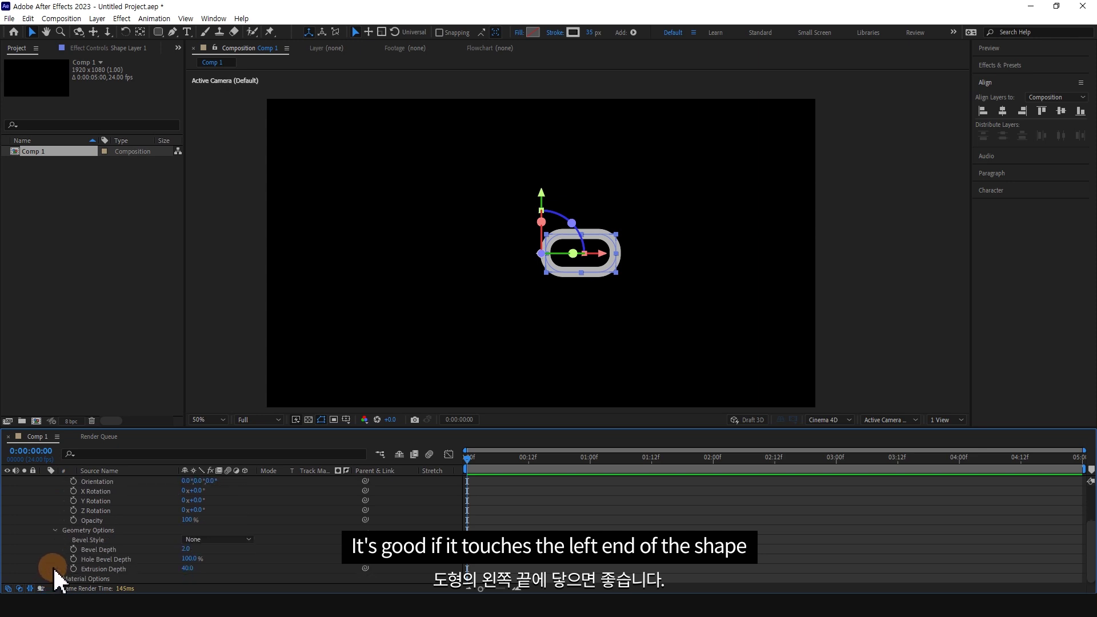
click(208, 540)
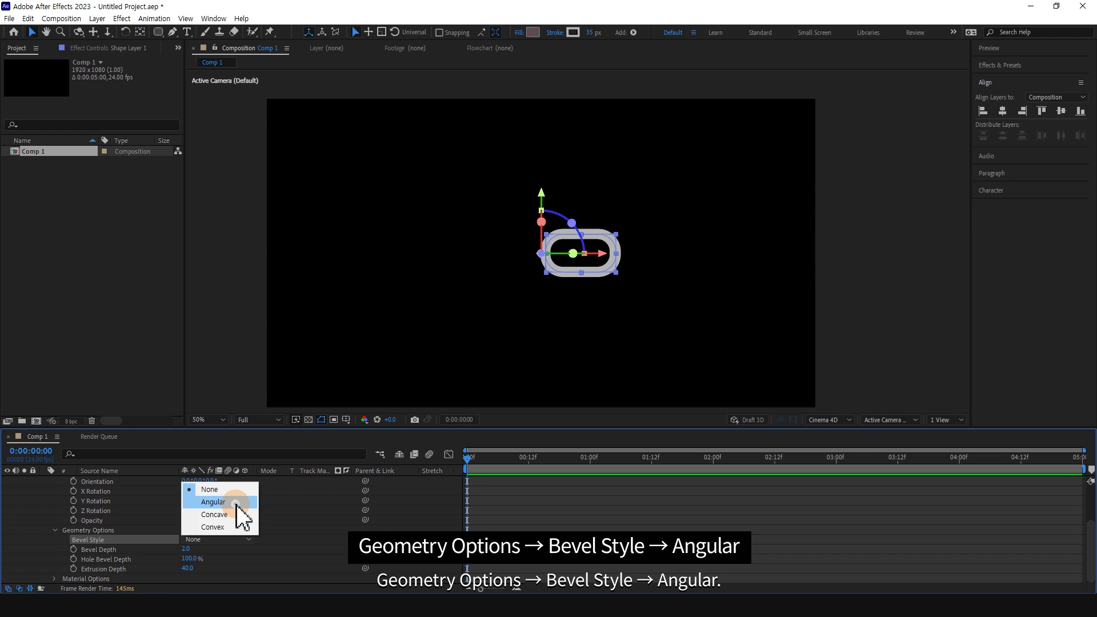
click(236, 502)
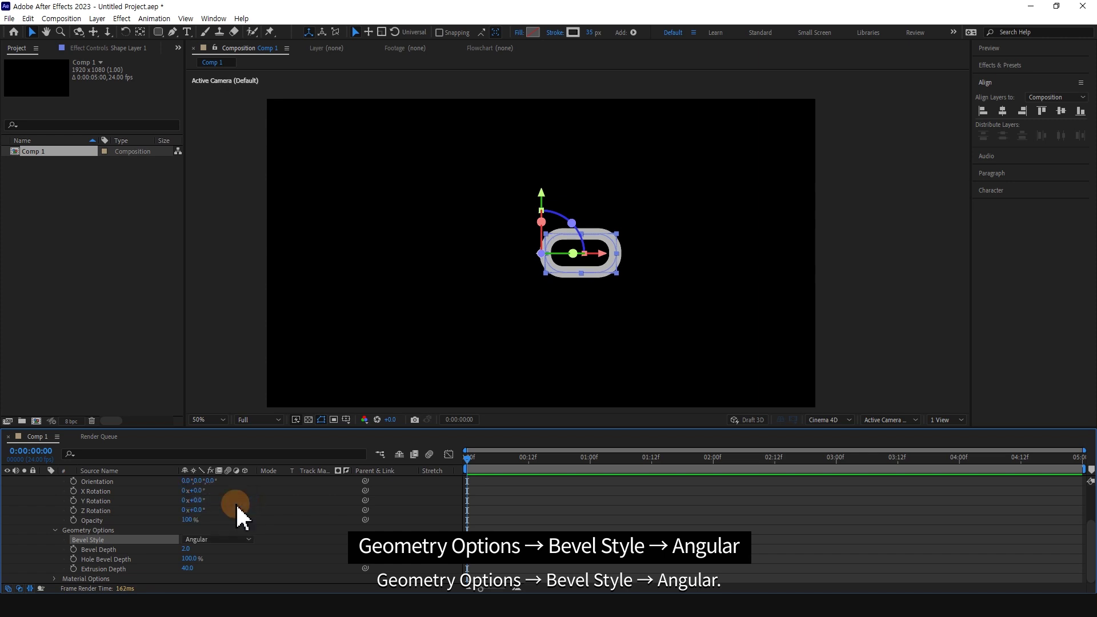
Step: Collapse Transform and expand Contents to show the Rectangle 1 group
scroll(236, 507, up, 3)
click(54, 501)
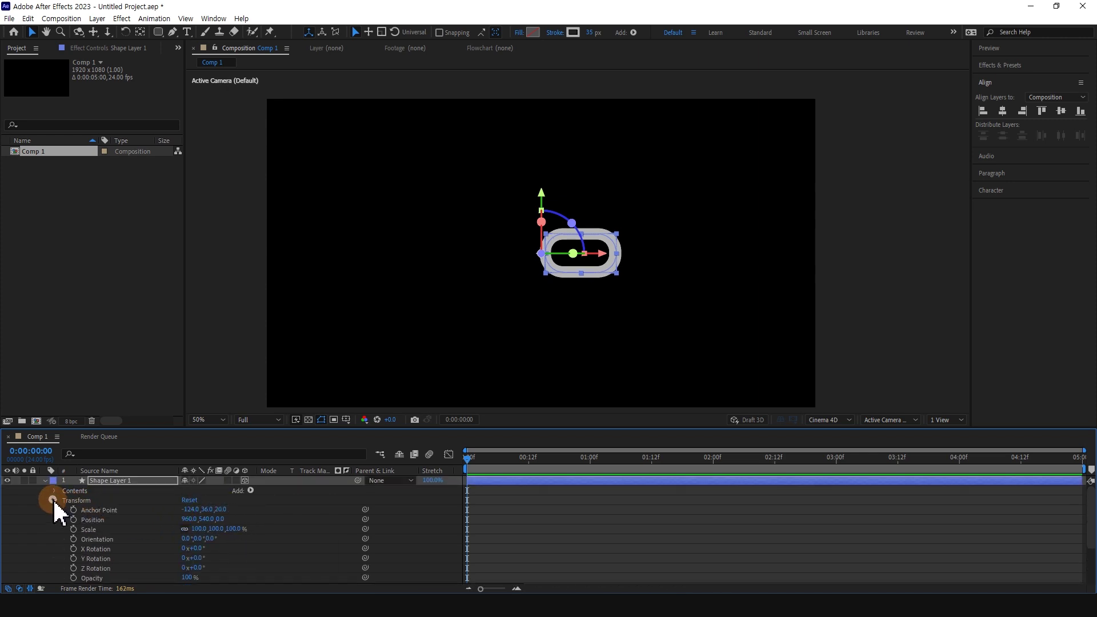
click(54, 510)
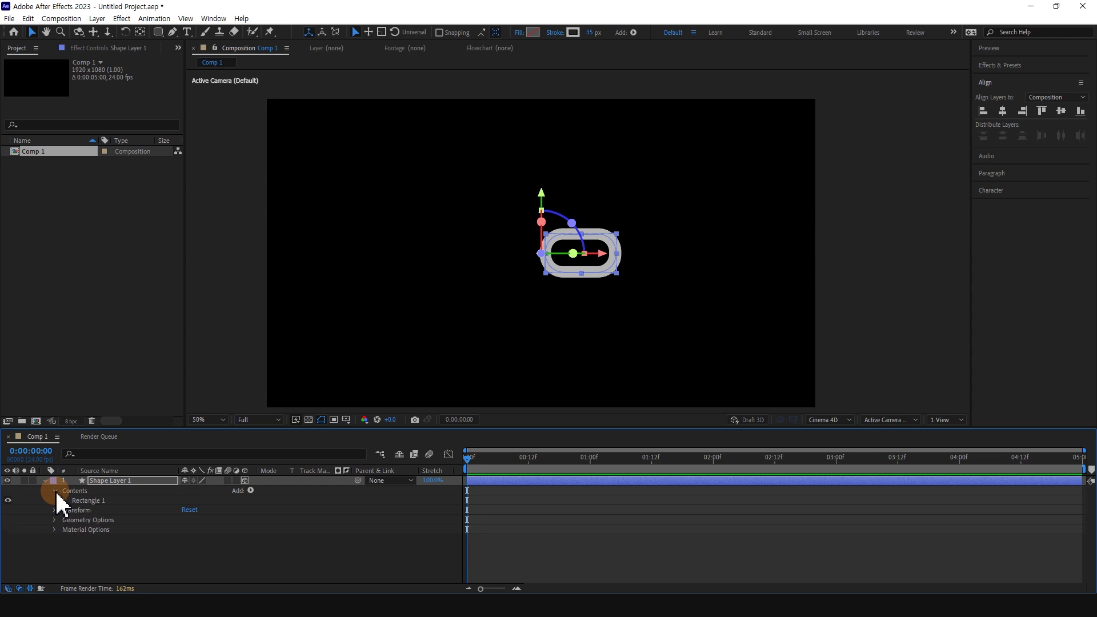
click(62, 500)
Step: Add Front Color and Bevel Color material properties to Rectangle 1
click(93, 500)
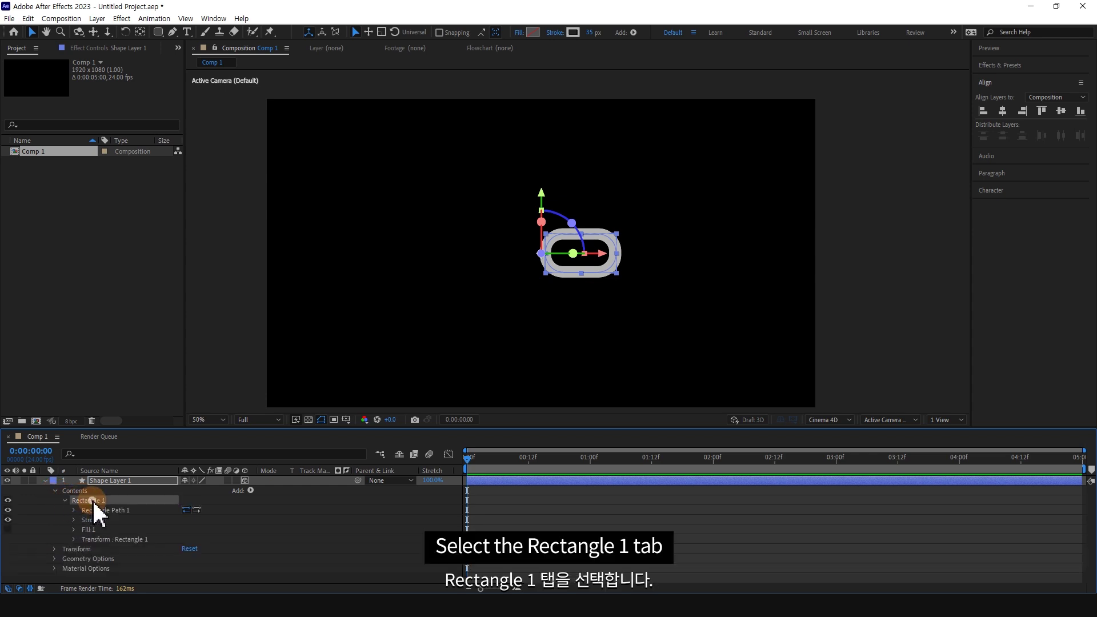
click(250, 490)
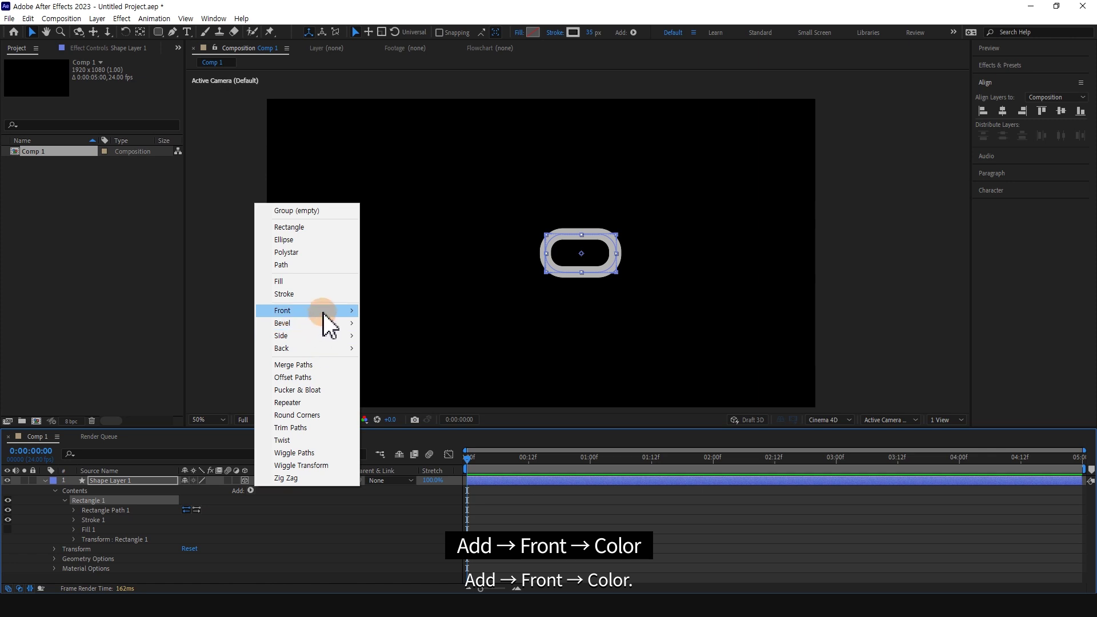
mouse_move(317, 311)
click(394, 311)
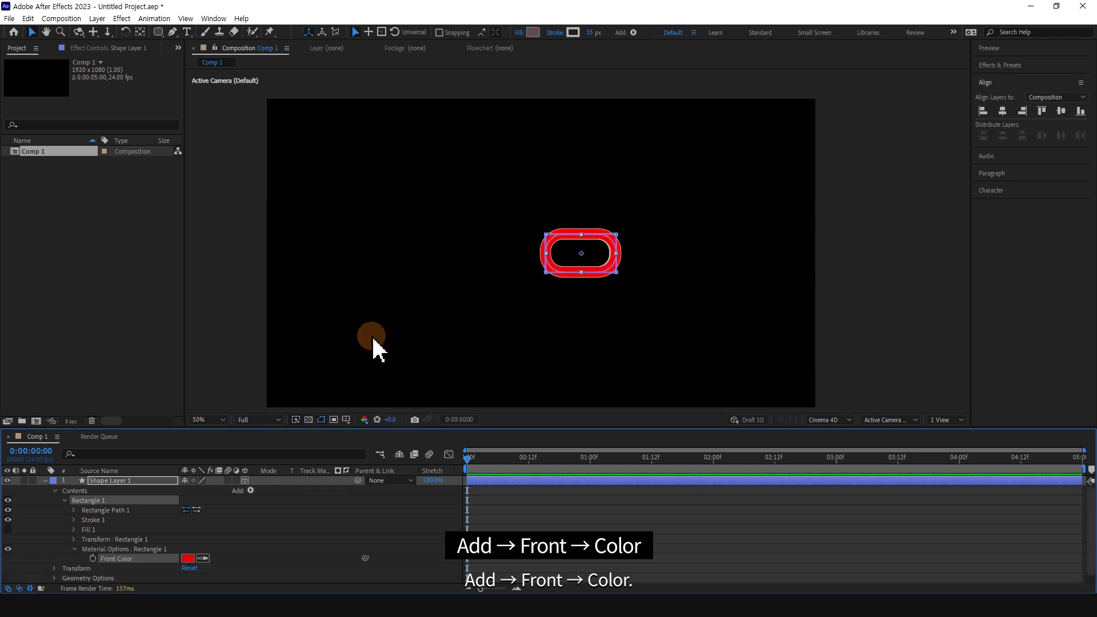
click(250, 490)
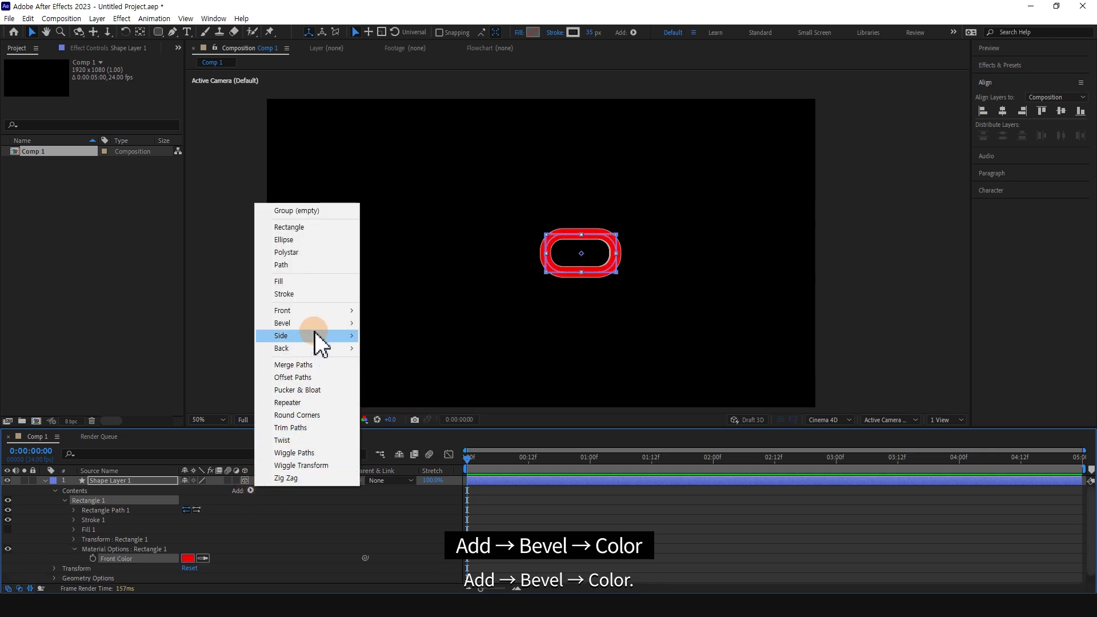
mouse_move(319, 323)
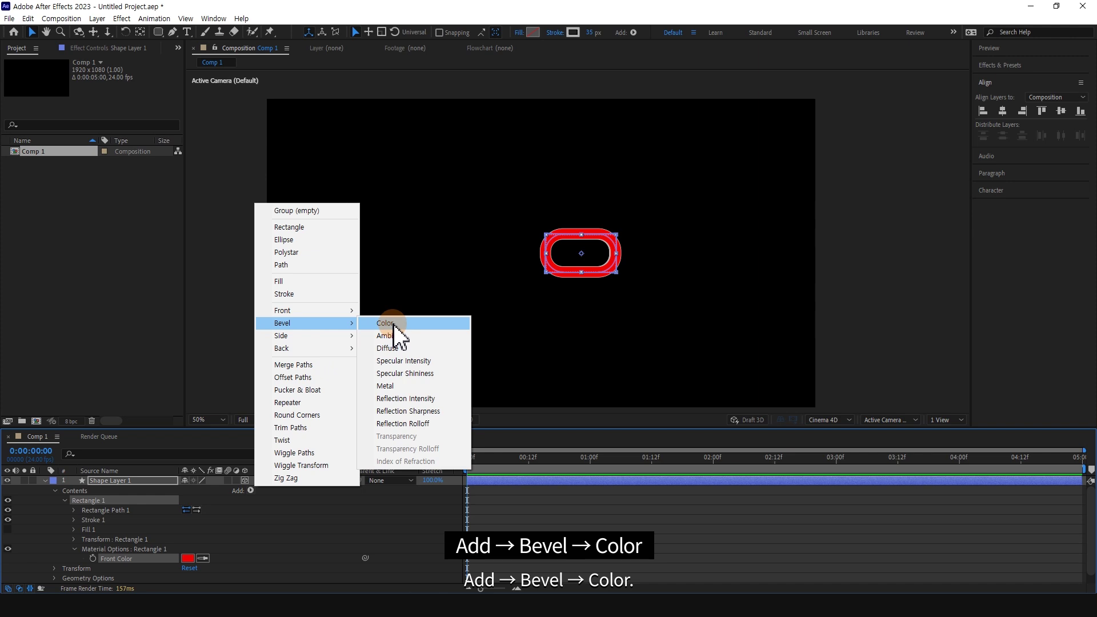
click(393, 324)
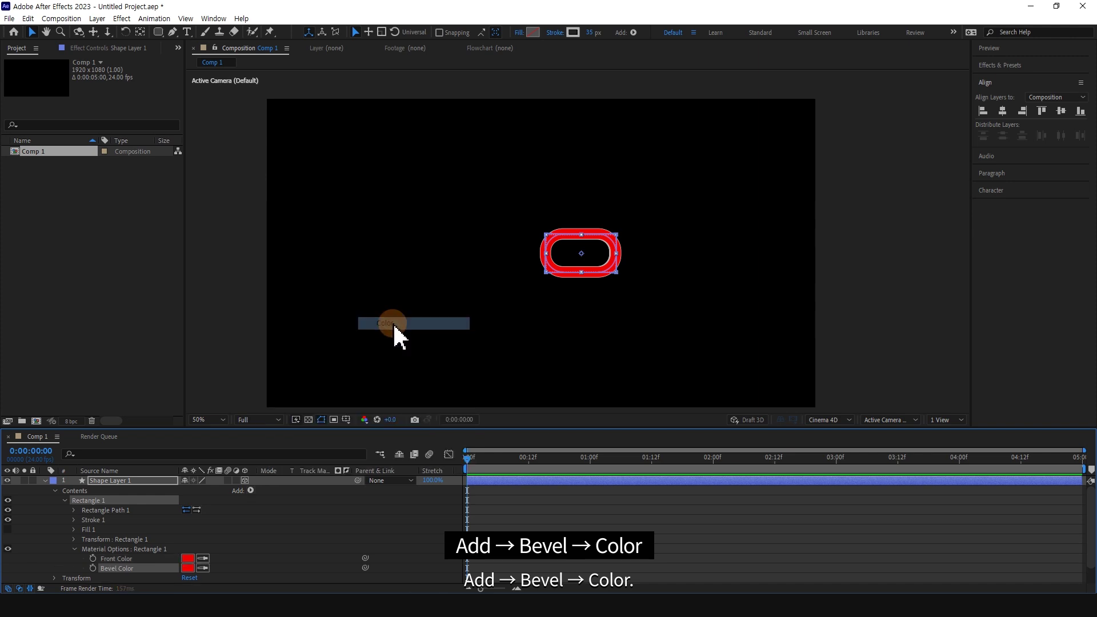
Step: Add Side Color and Back Color material properties to Rectangle 1
click(250, 490)
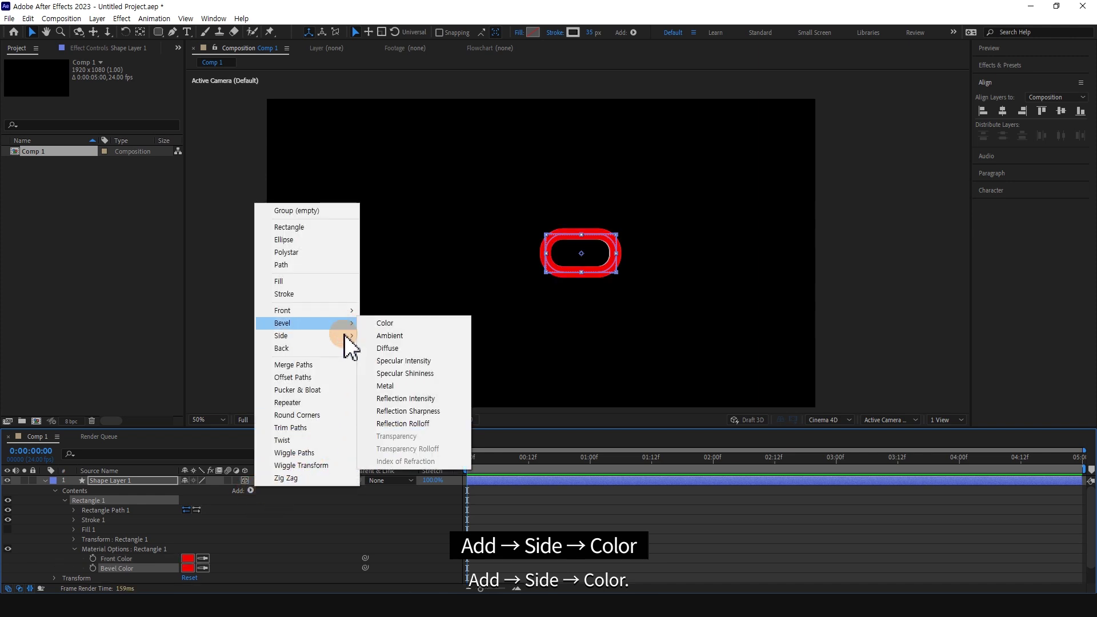
mouse_move(348, 338)
click(394, 336)
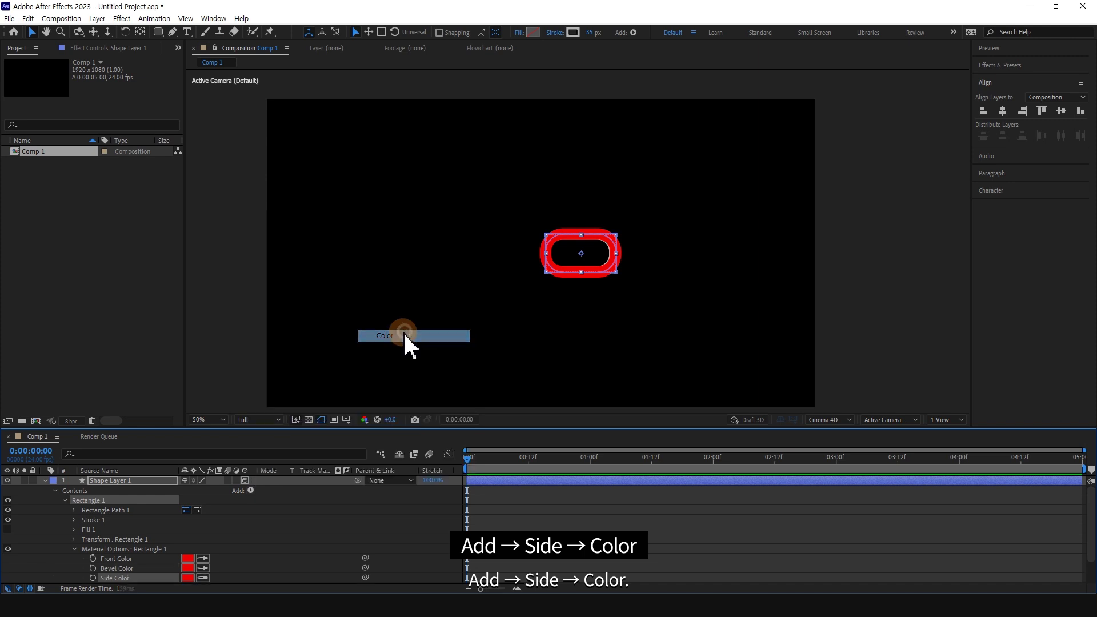
click(251, 492)
mouse_move(323, 350)
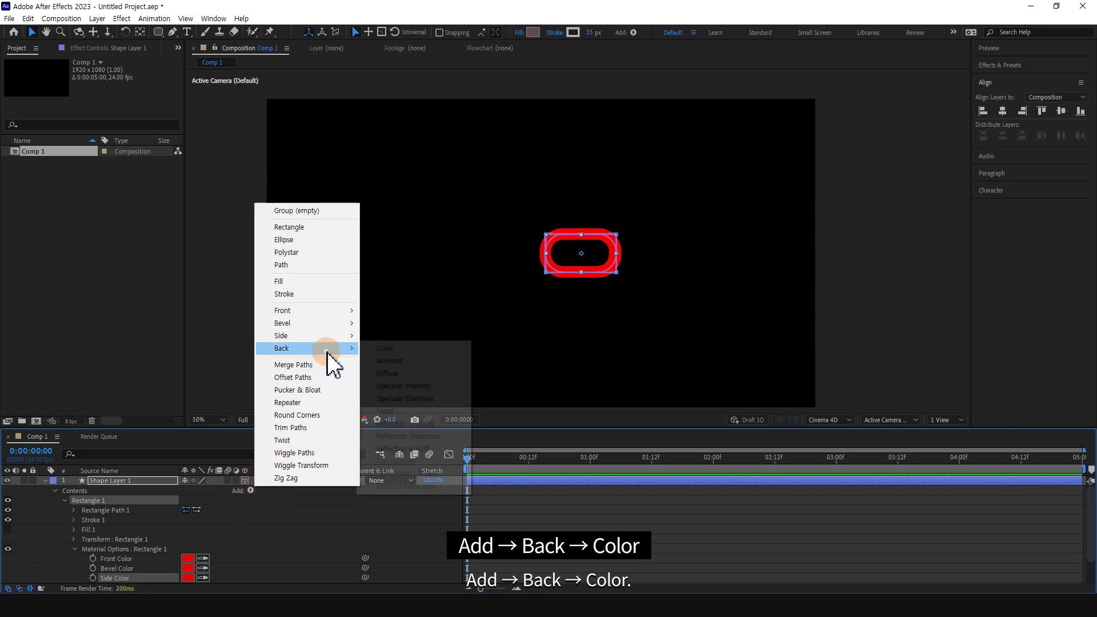
click(390, 352)
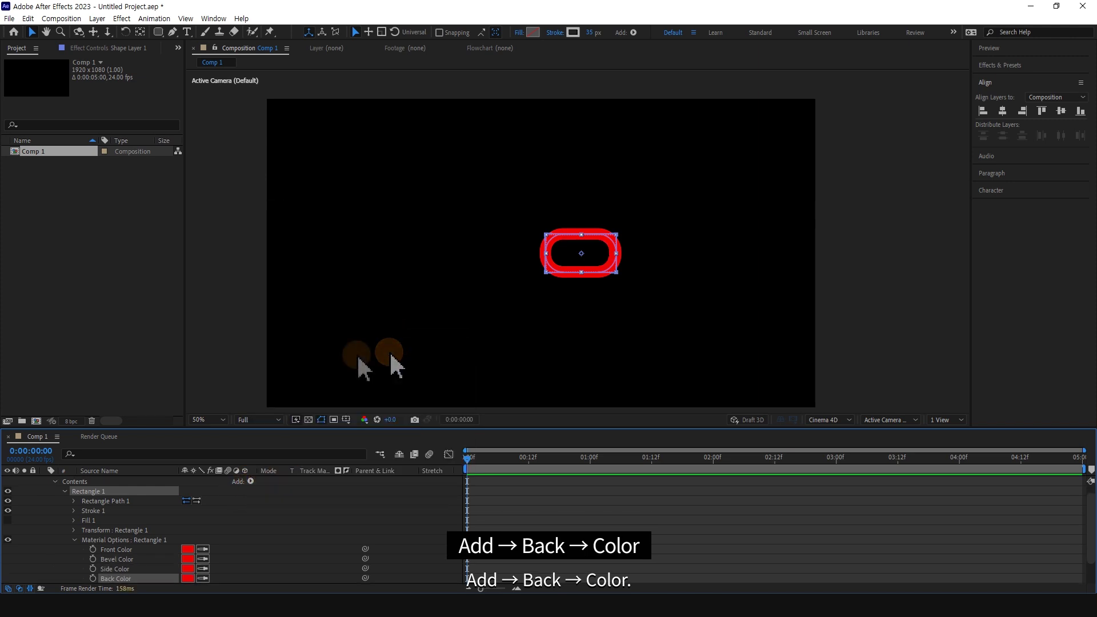
Step: Add a new Null Object layer to Comp 1
right_click(245, 326)
mouse_move(257, 332)
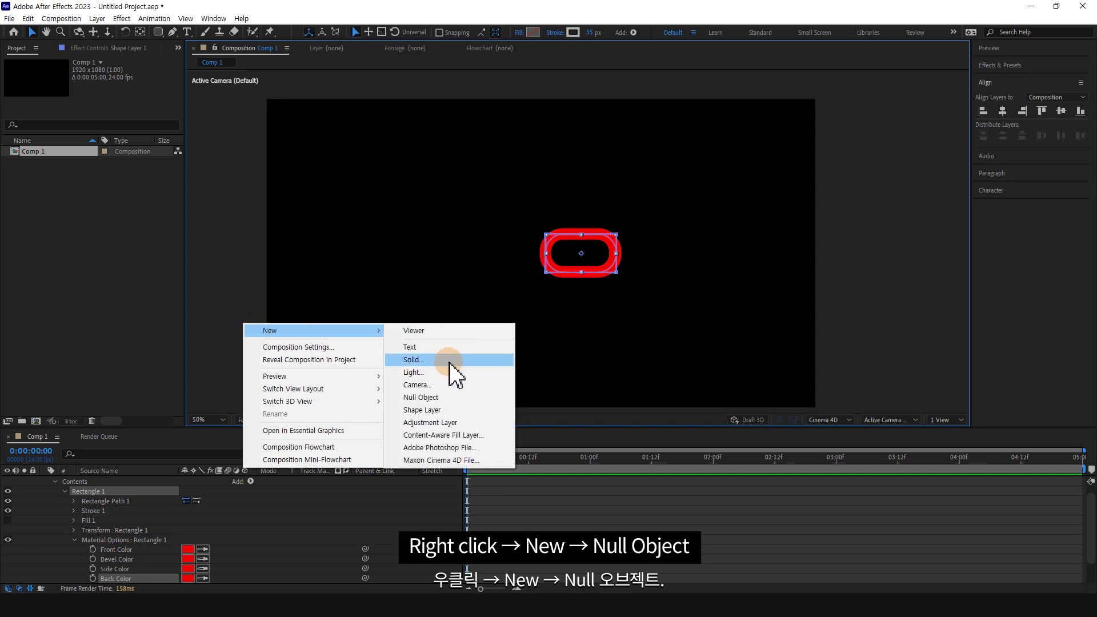
click(449, 397)
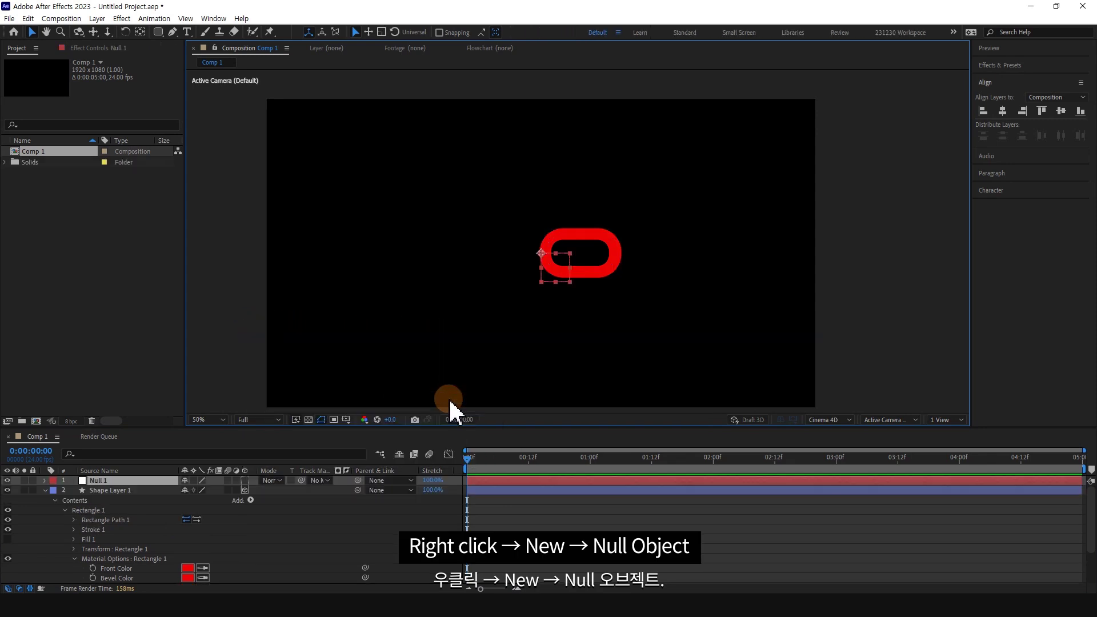
Step: Rename the Null 1 layer to Color
right_click(94, 482)
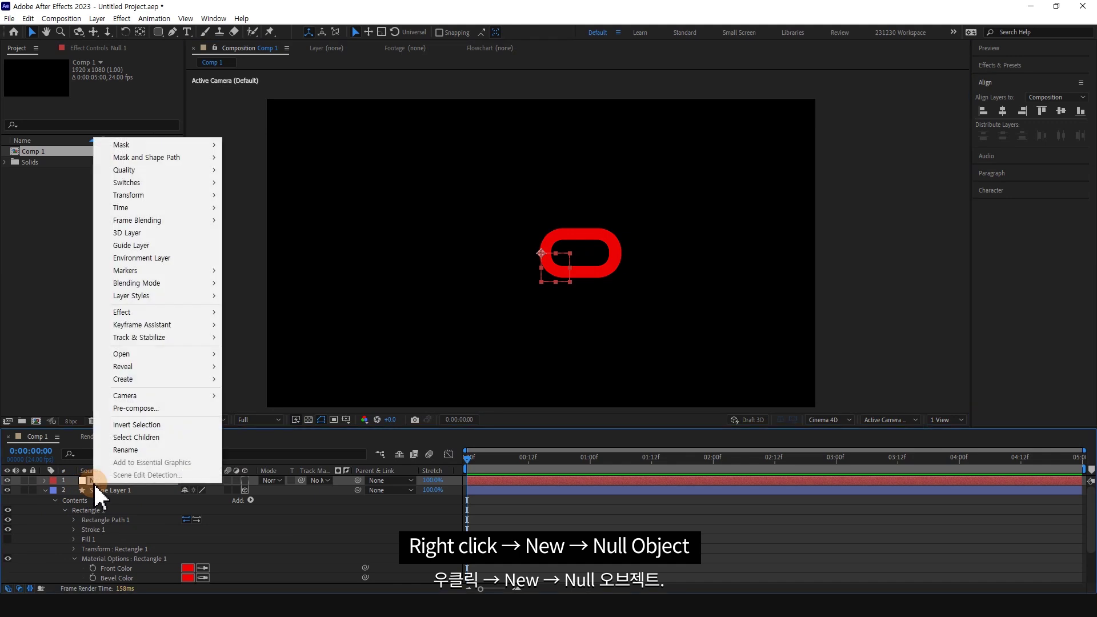
click(125, 450)
text(c)
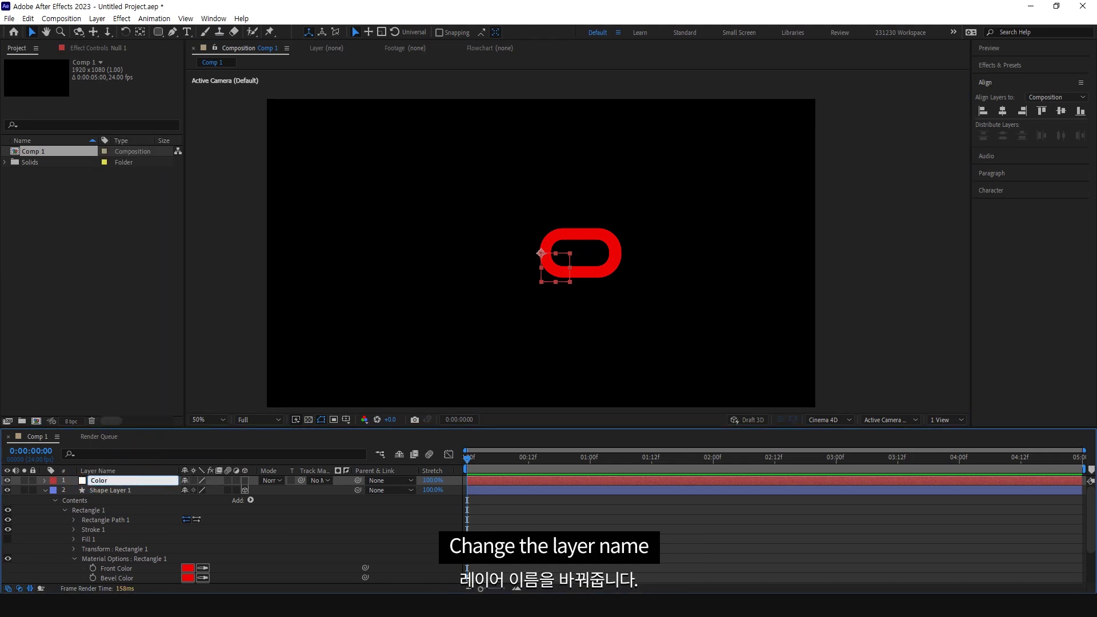
click(150, 450)
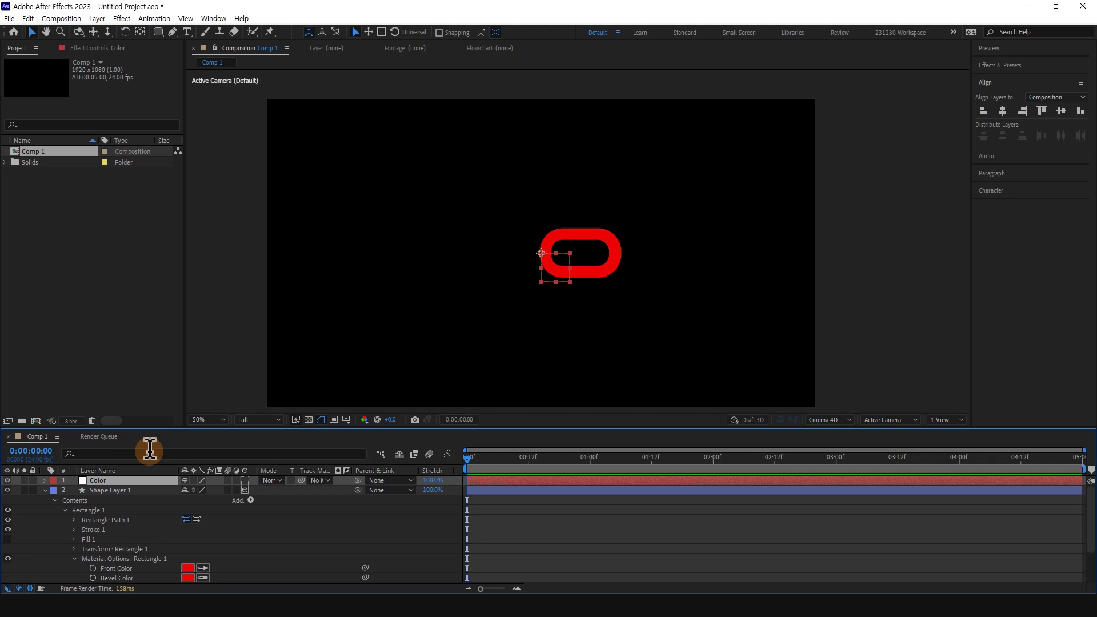
Step: Apply Color Control to the Color null and duplicate it into three Color Control effects
click(1018, 66)
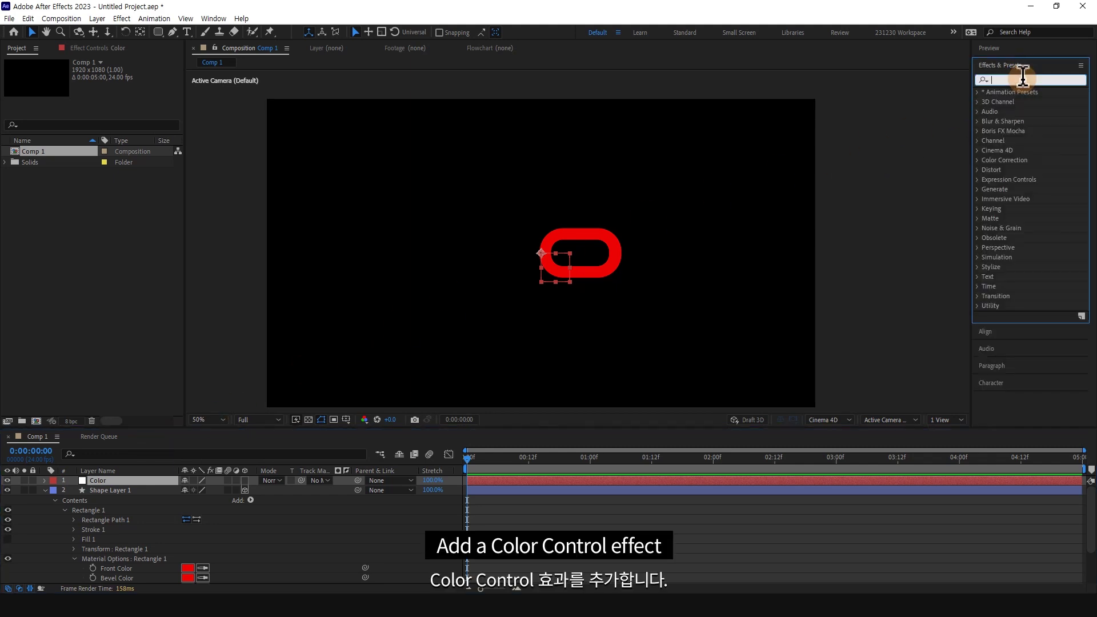
text(color con)
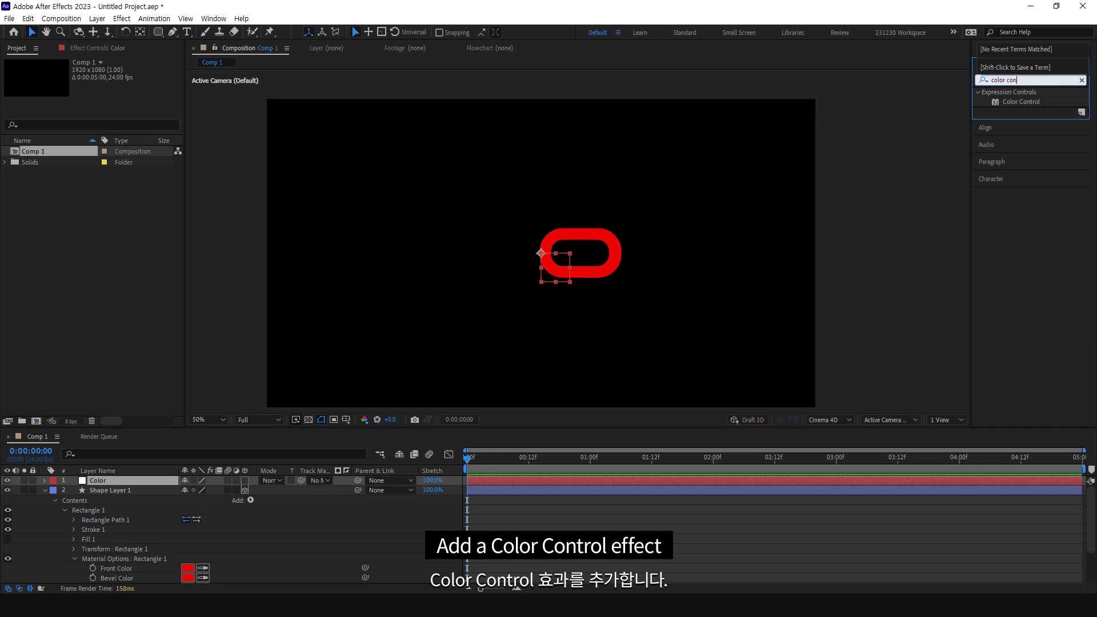
drag(1028, 102, 157, 487)
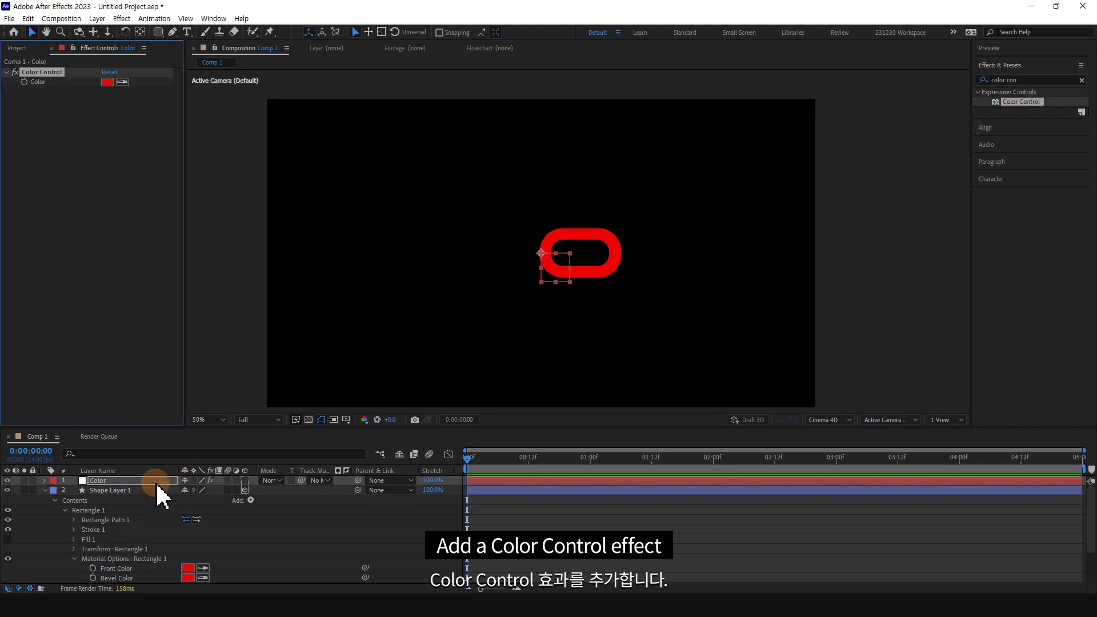
click(50, 73)
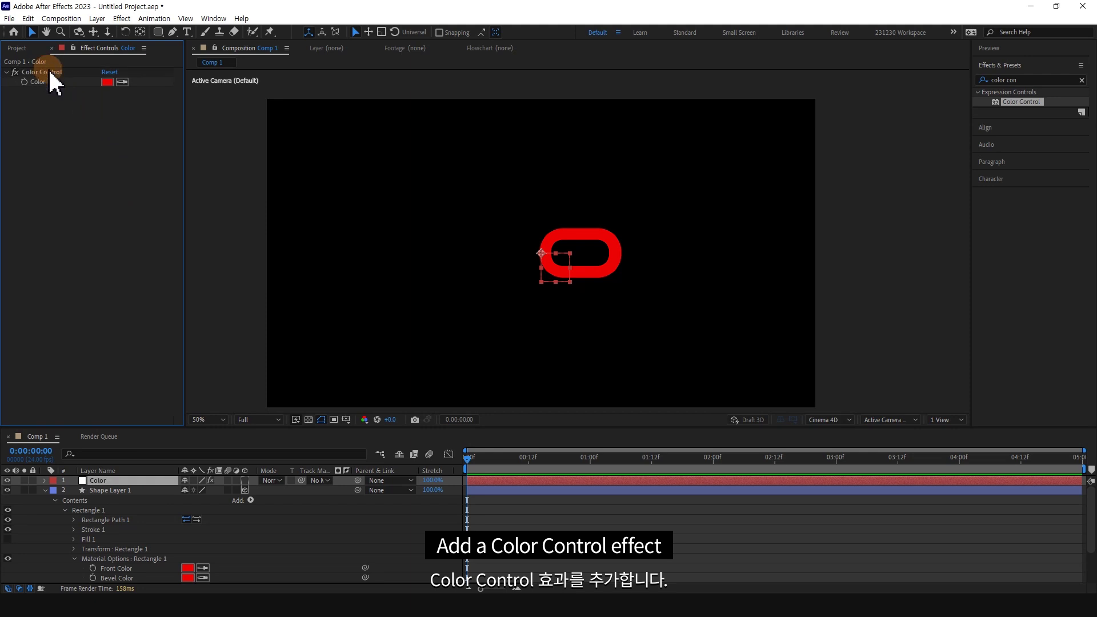
key(ctrl+d)
key(ctrl+d)
key(ctrl+d)
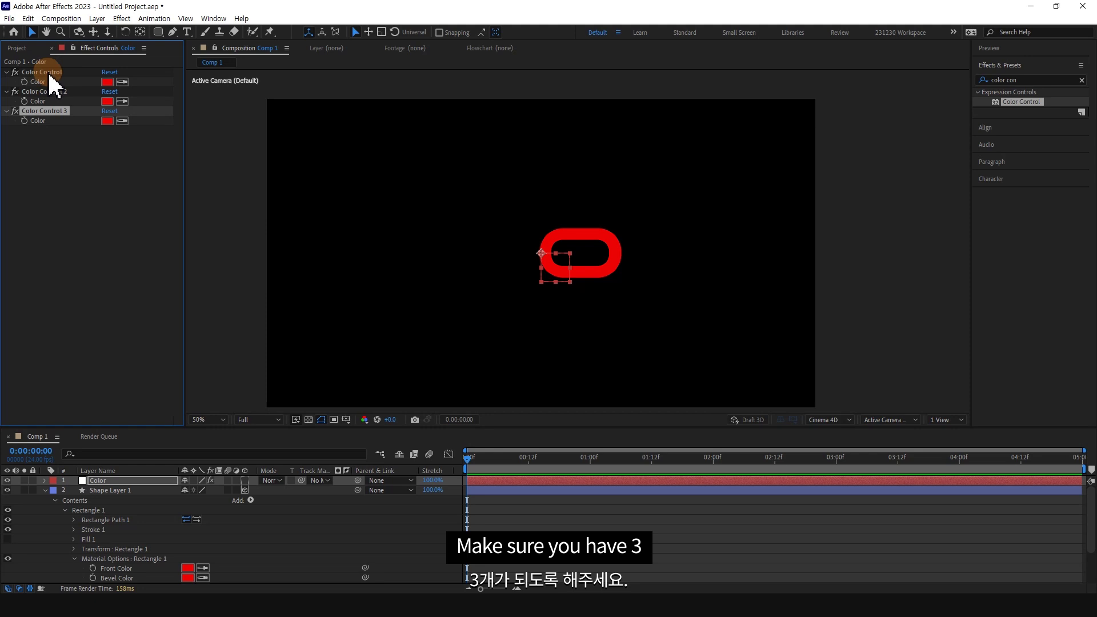
Step: Rename the Color layer's Color Control effects 1, 2 and 3 to Front & Back, Bevel and Side
right_click(49, 75)
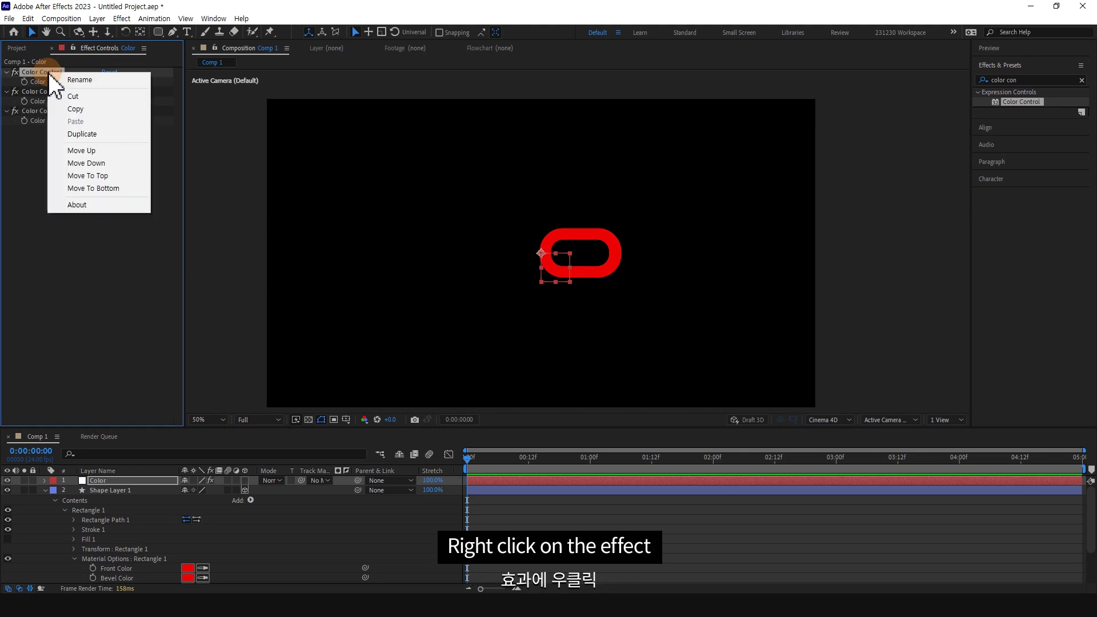
click(75, 82)
text(Front & Back)
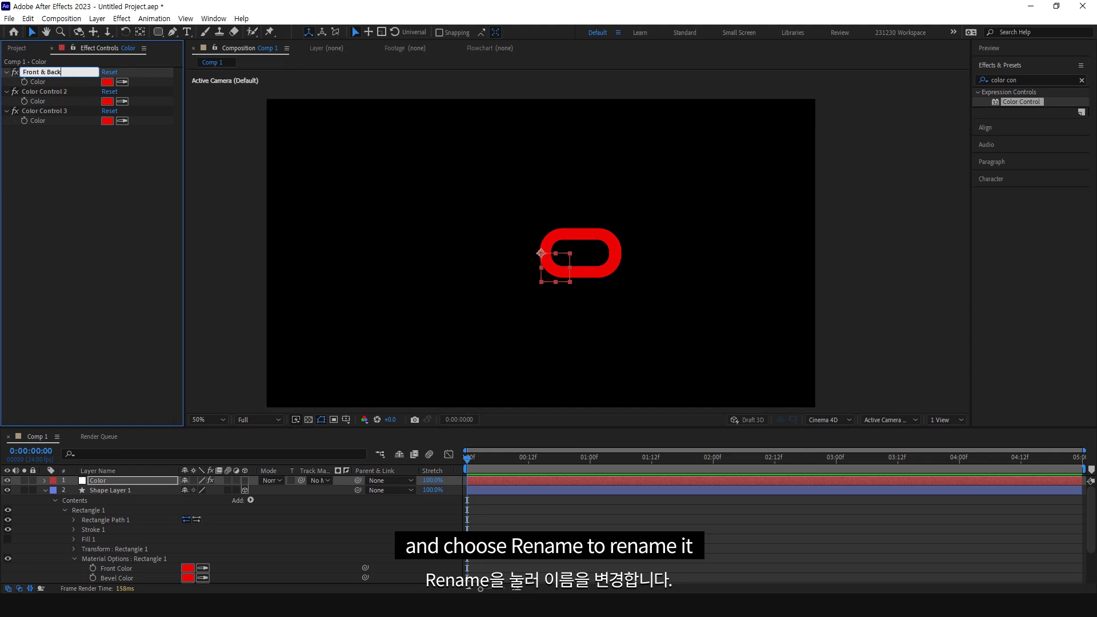
click(75, 82)
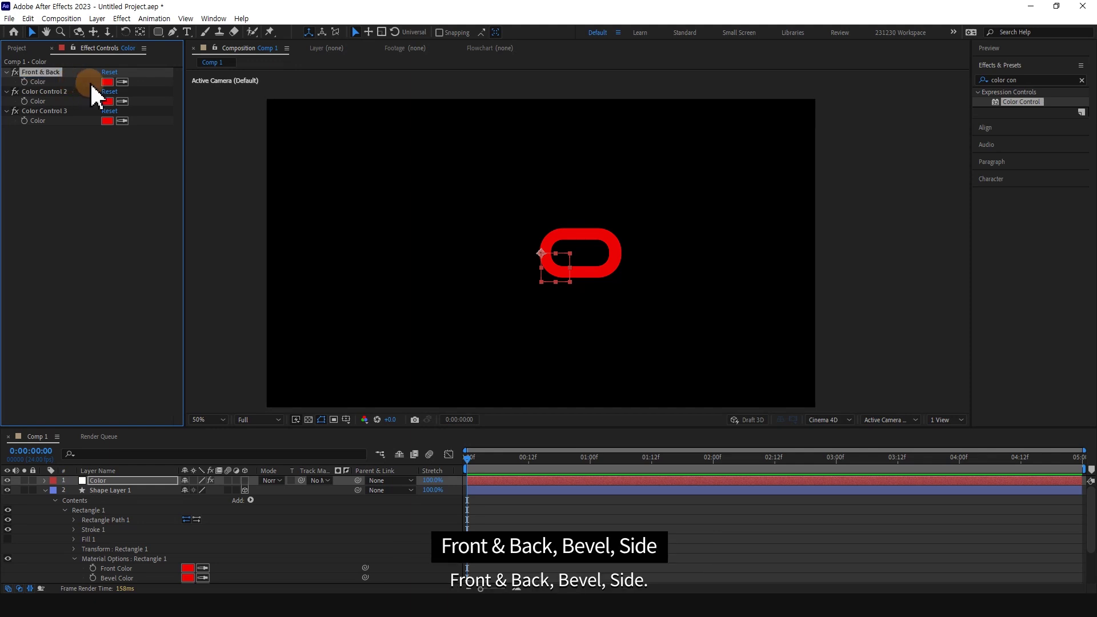
right_click(60, 92)
click(76, 100)
text(Bevel)
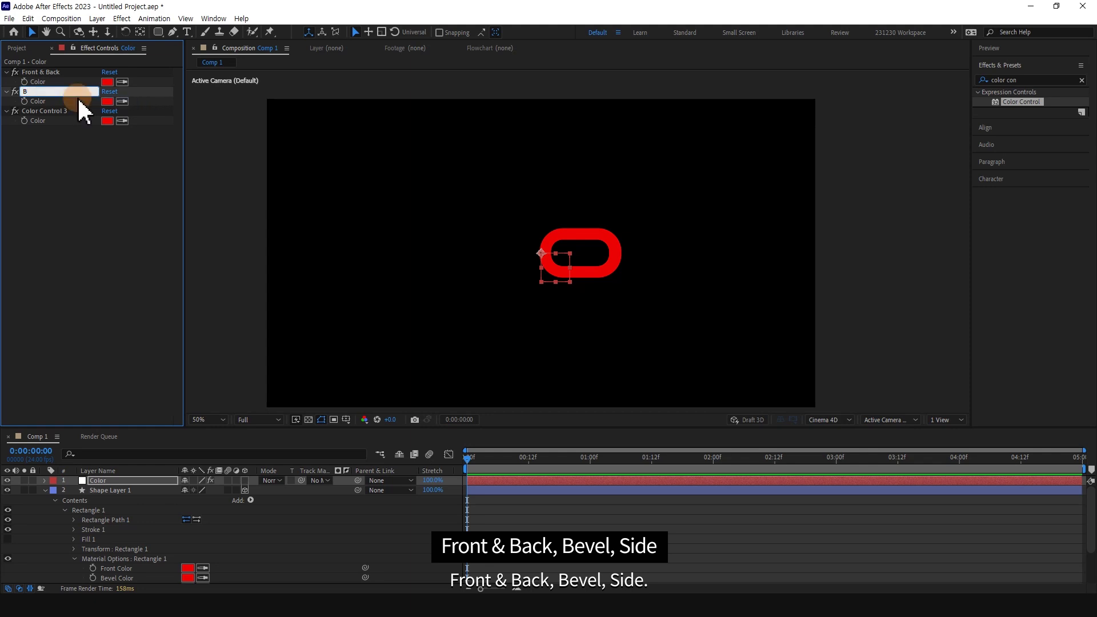
click(77, 96)
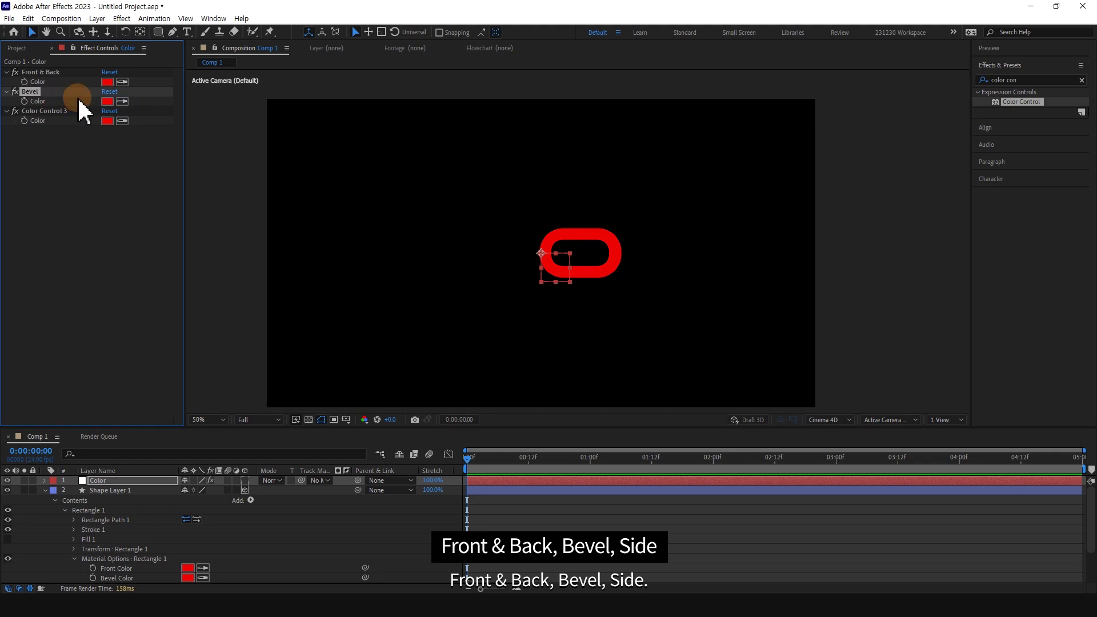
right_click(50, 120)
right_click(46, 112)
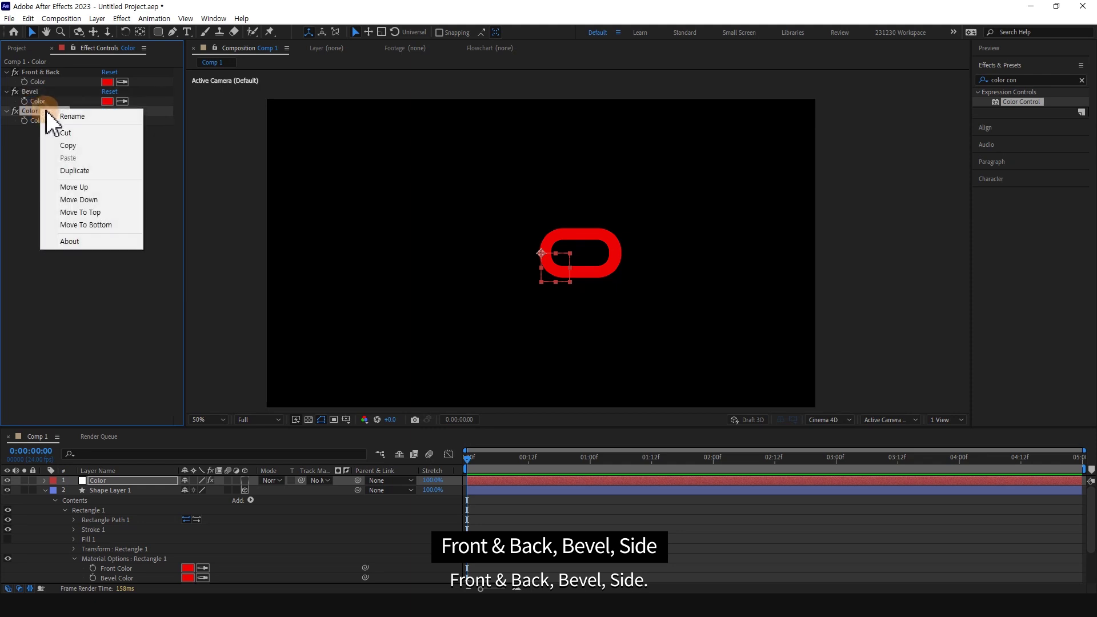
click(71, 116)
text(Side)
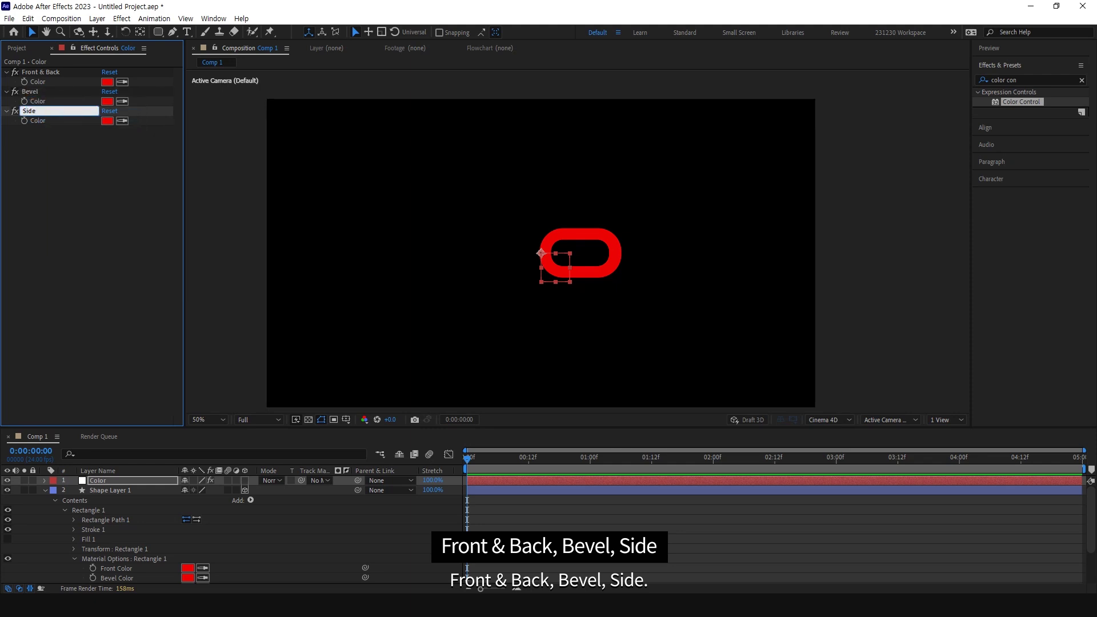
click(64, 116)
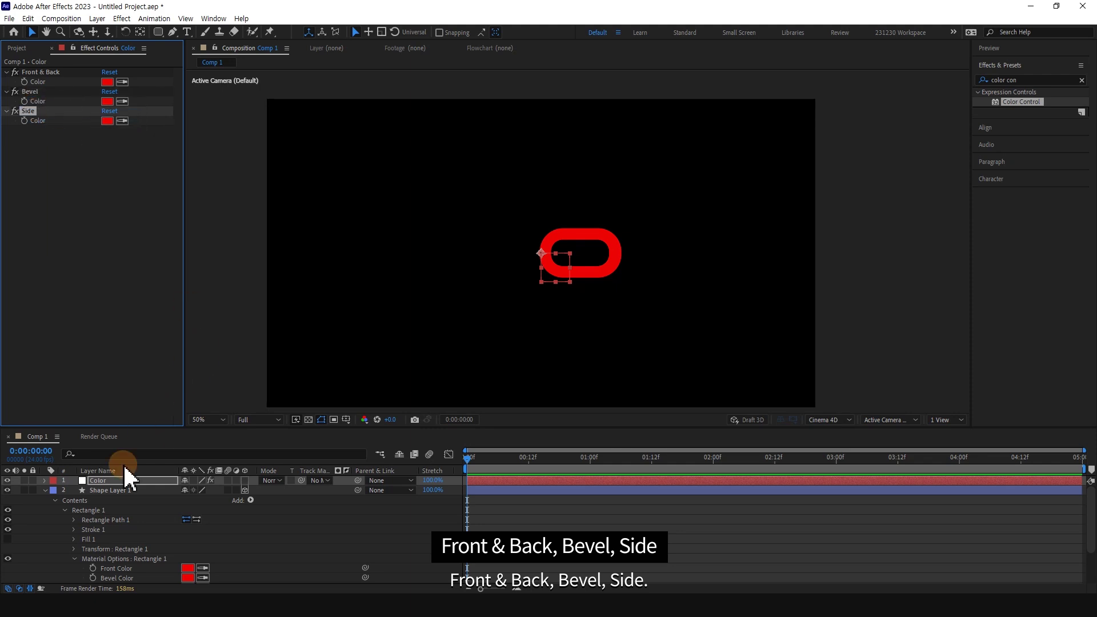
scroll(122, 470, down, 3)
Step: Link the shape's Front Color to the Color layer's Front & Back control with an expression, and copy it
click(116, 551)
click(92, 522)
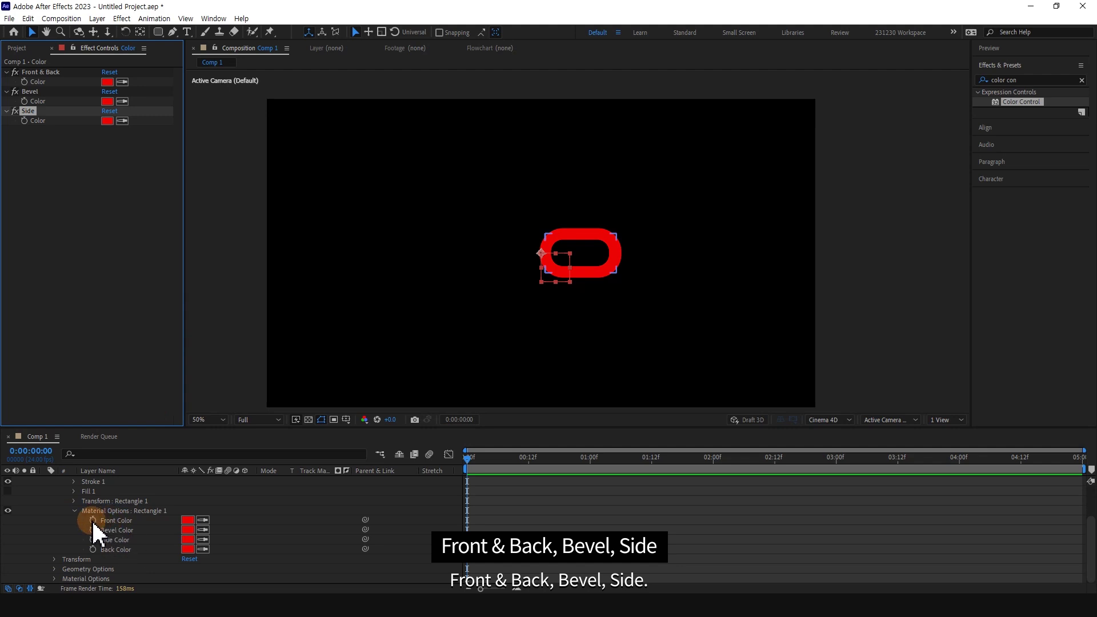
alt+click(93, 521)
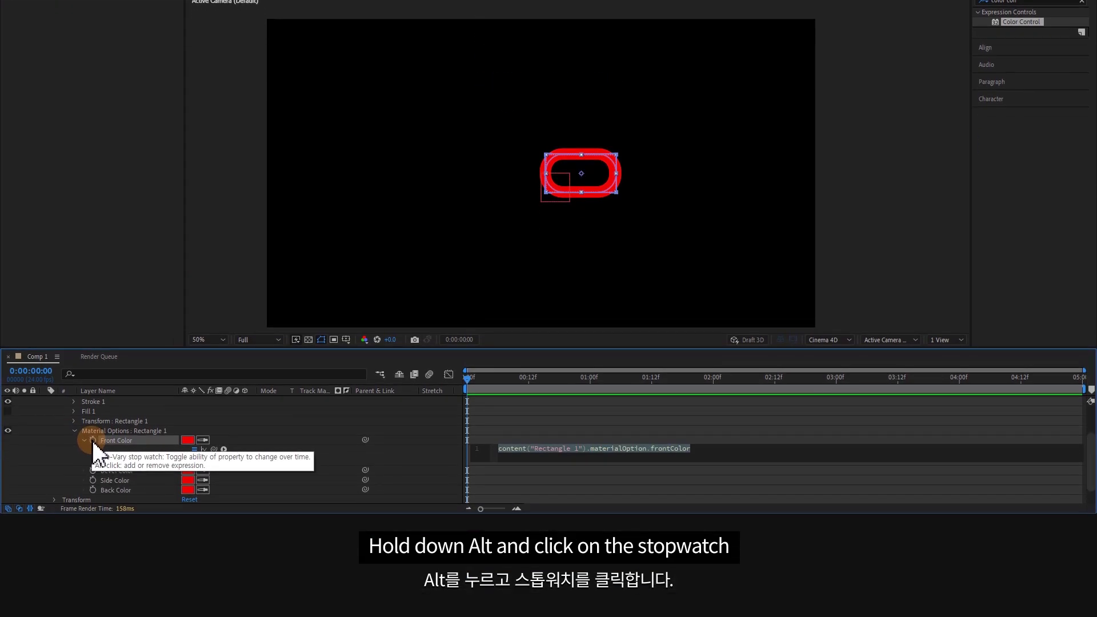
scroll(94, 445, up, 5)
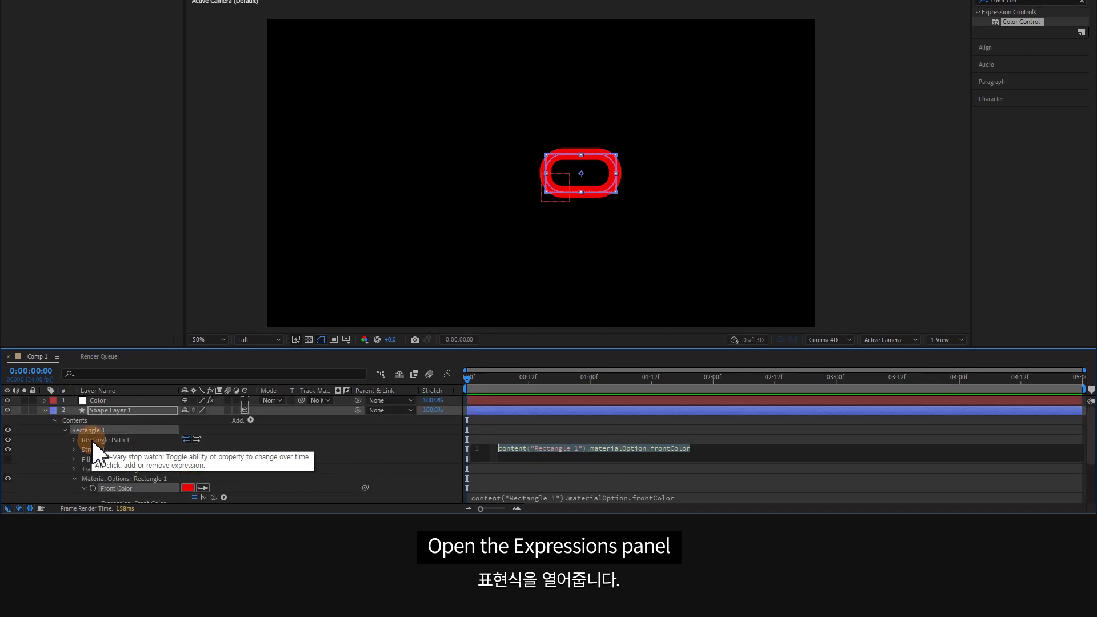
scroll(48, 408, up, 2)
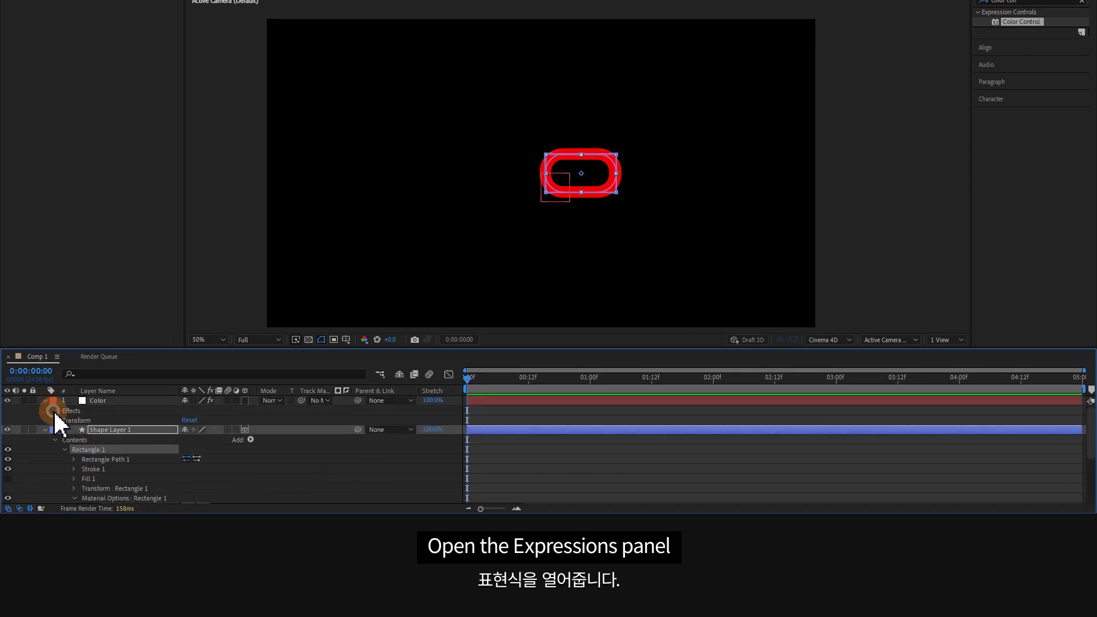
click(55, 411)
click(65, 421)
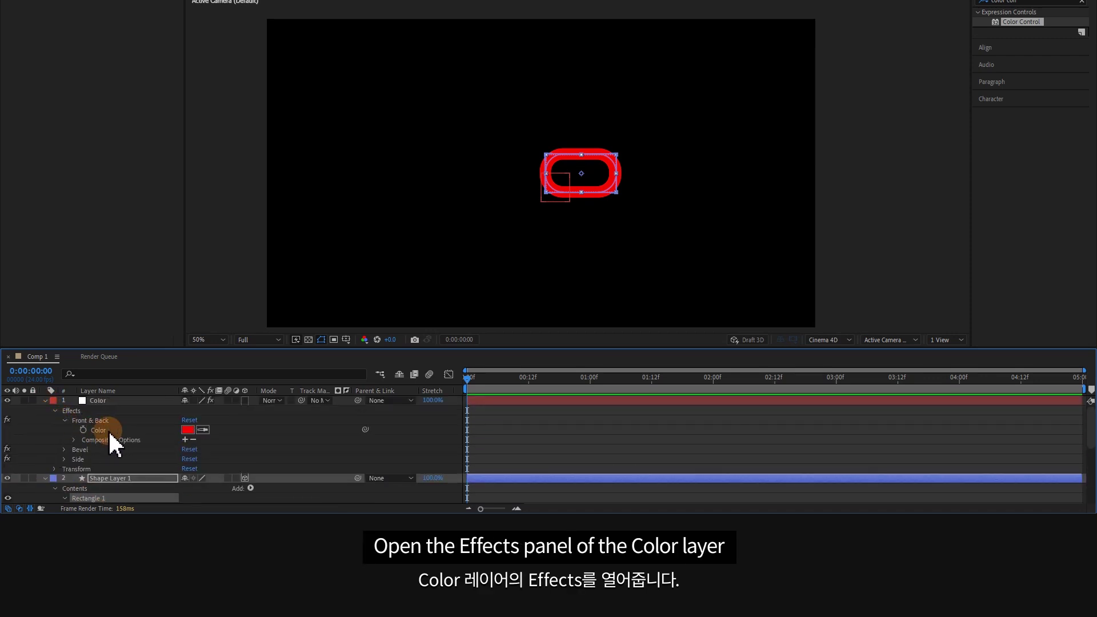
scroll(117, 443, down, 4)
scroll(148, 477, down, 2)
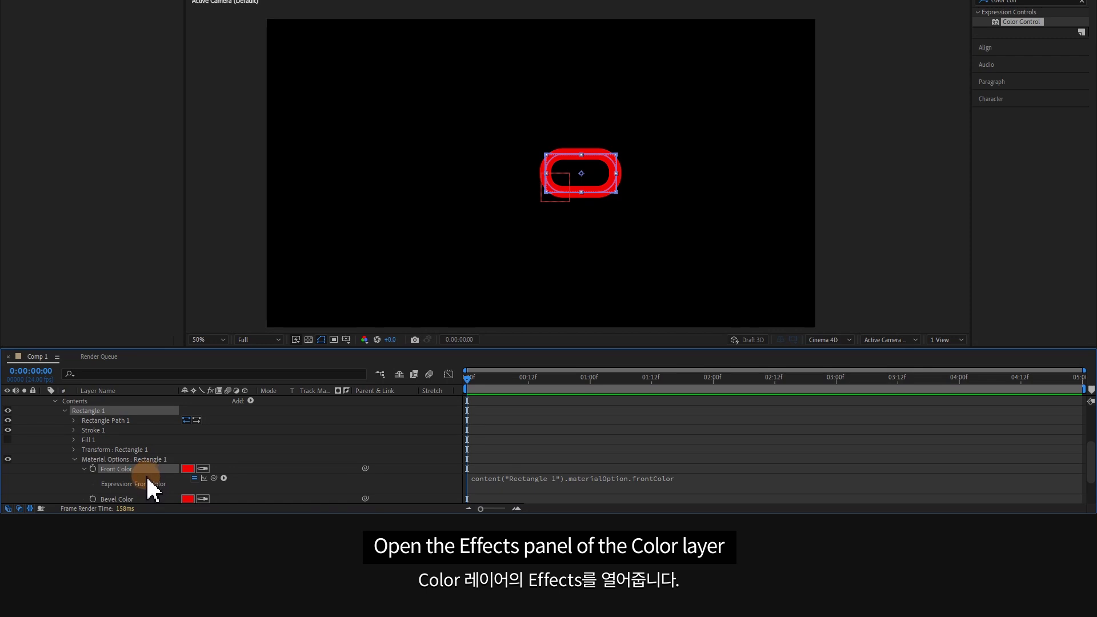
click(150, 489)
mouse_move(215, 478)
mouse_down()
mouse_move(168, 404)
mouse_move(137, 430)
mouse_up()
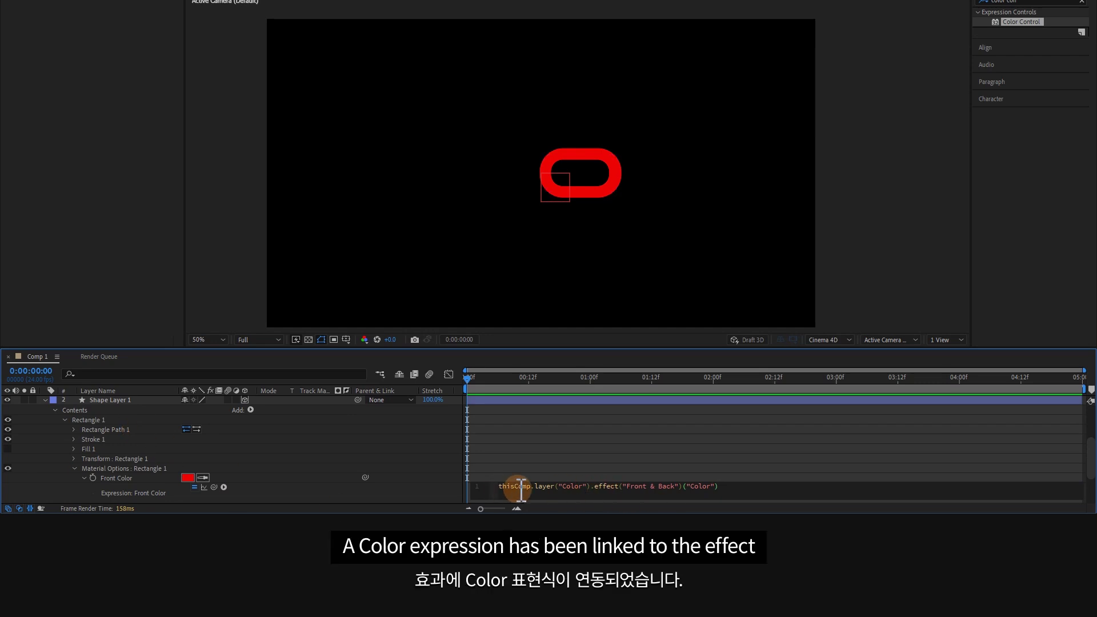
click(592, 473)
click(585, 463)
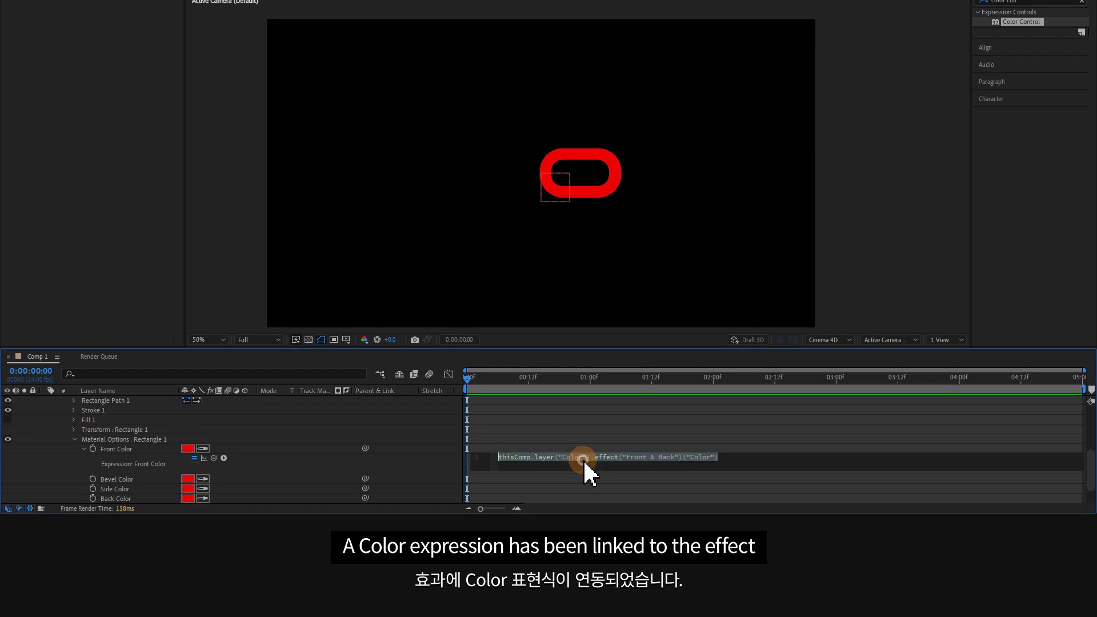
key(ctrl+c)
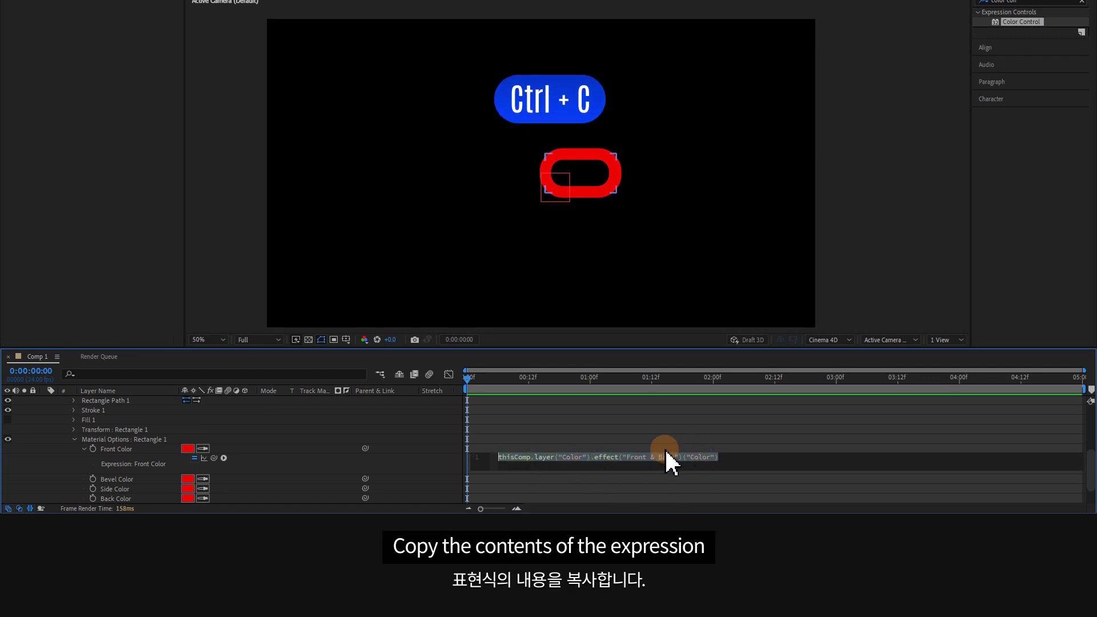
Step: Paste the expression into Bevel Color and change its effect name to Bevel
scroll(184, 453, down, 3)
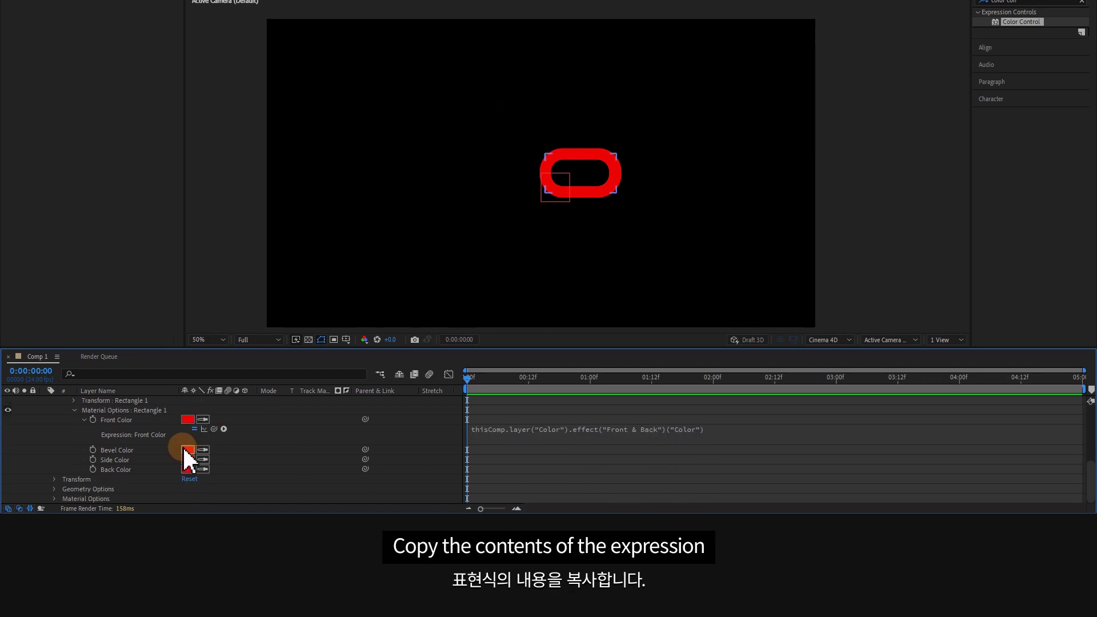
alt+click(93, 450)
key(ctrl+v)
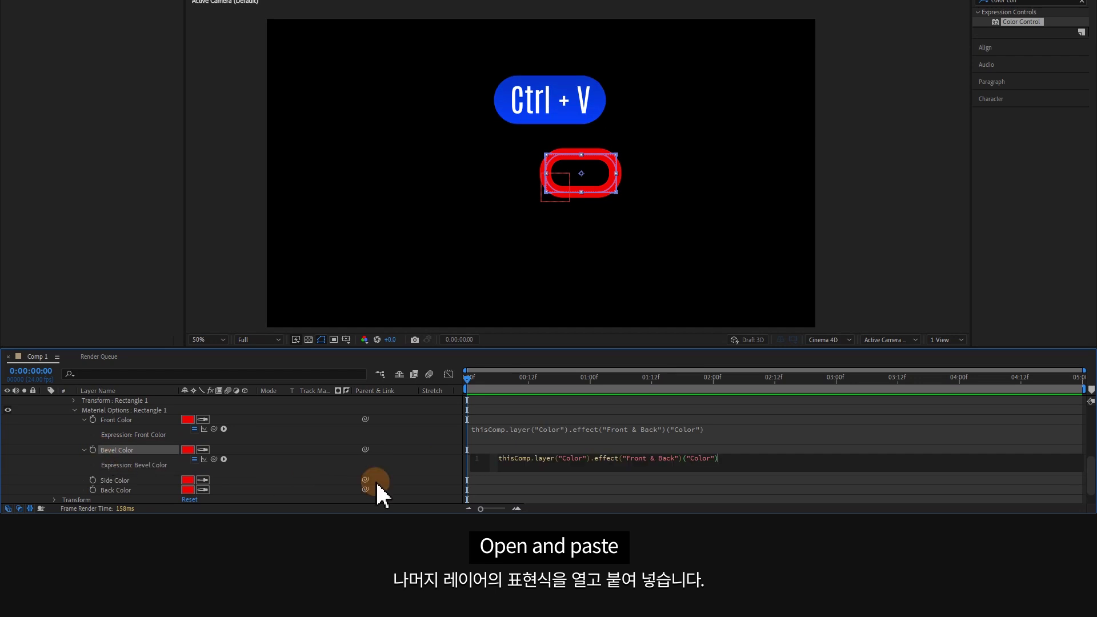
drag(627, 459, 678, 459)
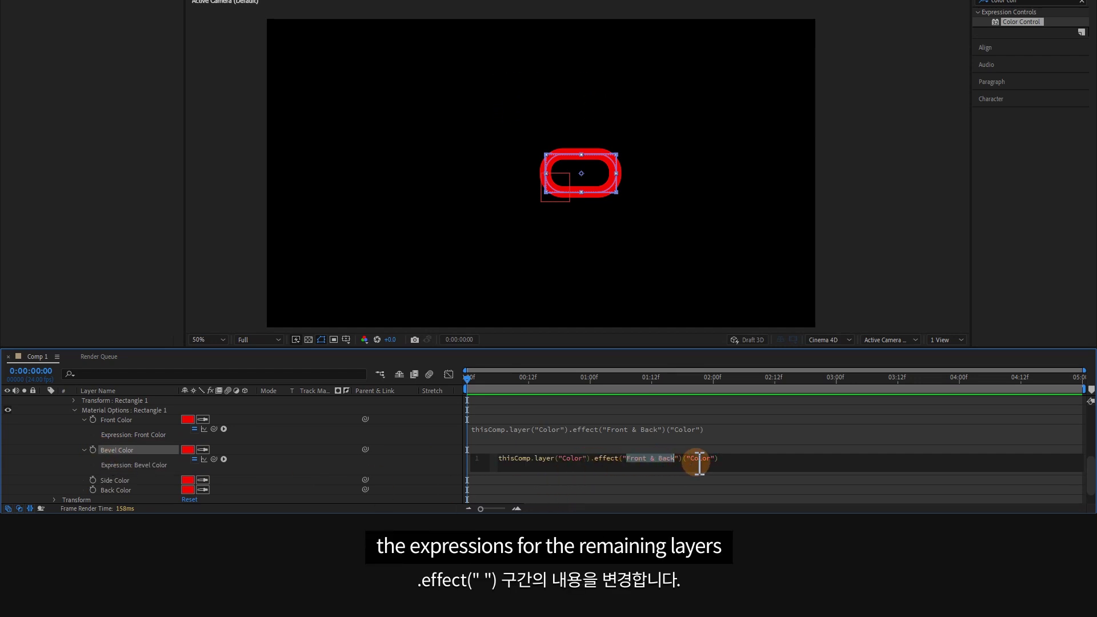
text(B)
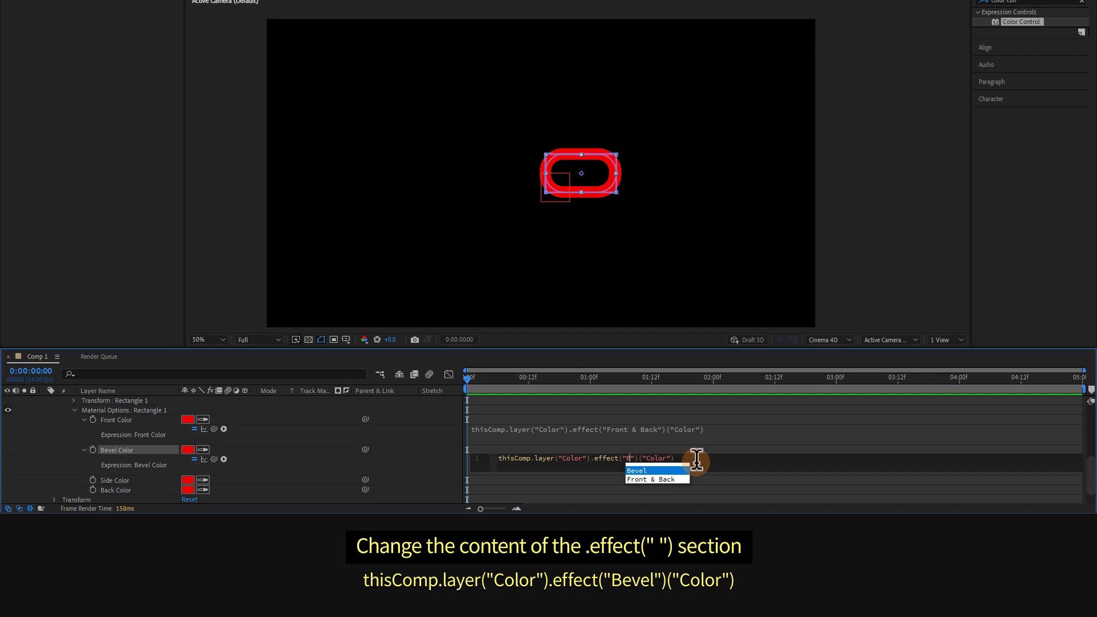
key(Return)
click(655, 485)
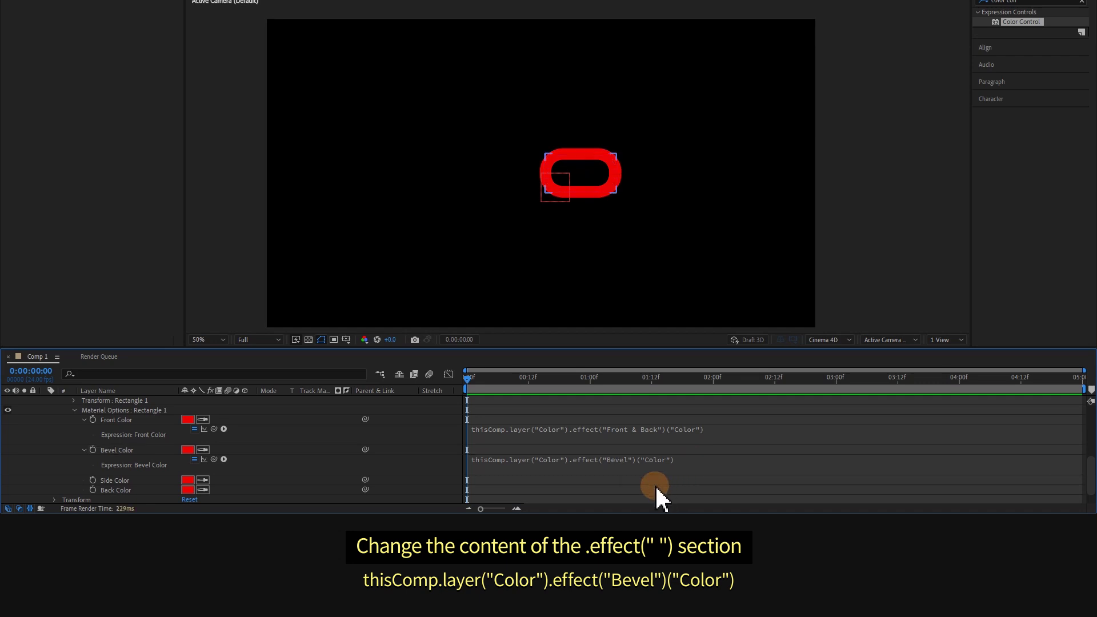
Step: Paste the expression into Side Color and Back Color, linking them to Side and Front & Back
scroll(655, 484, down, 2)
alt+click(92, 459)
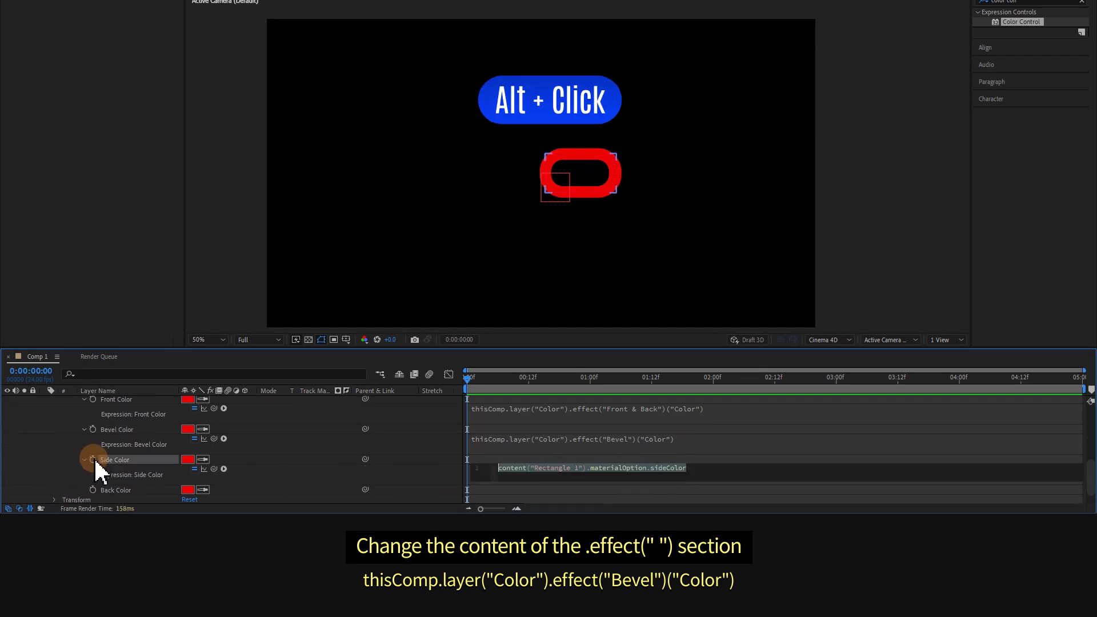
key(ctrl+v)
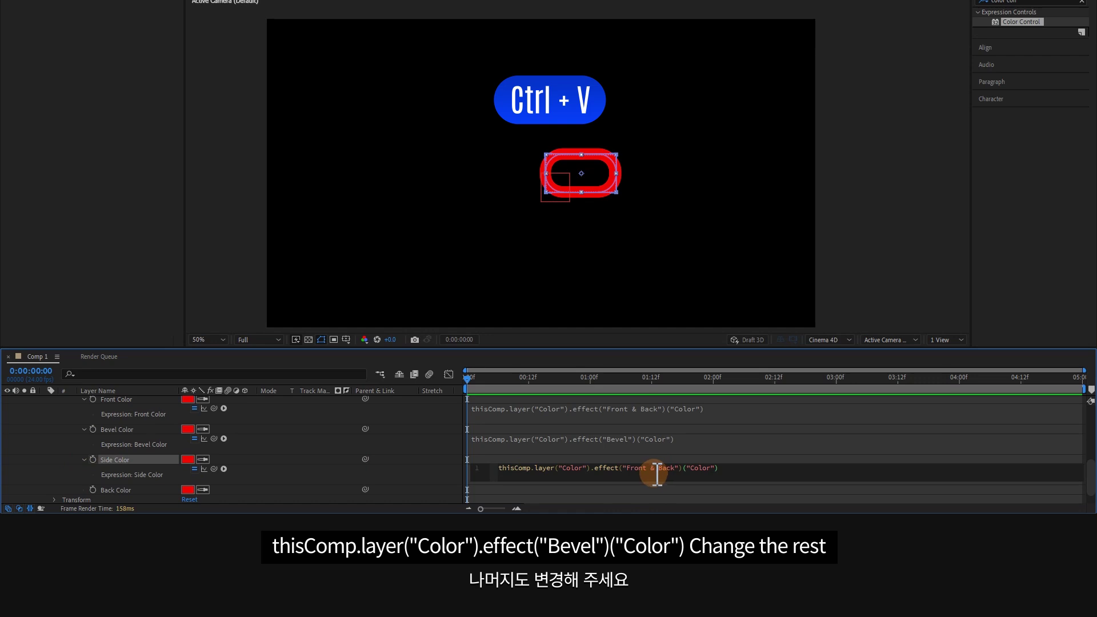
drag(675, 472, 637, 472)
text(Side)
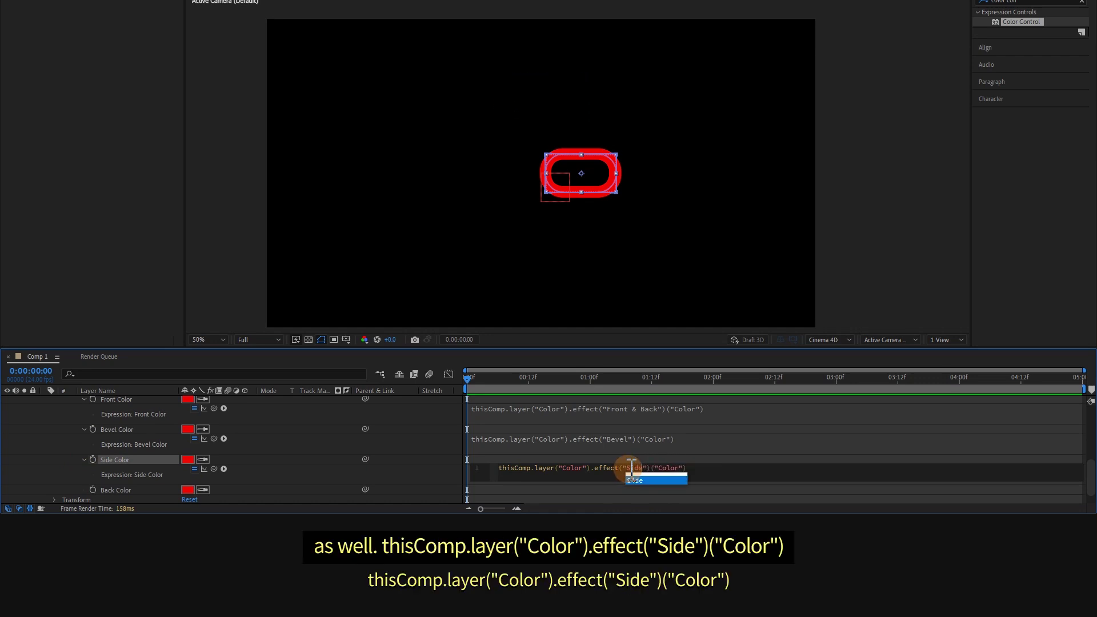
alt+click(92, 489)
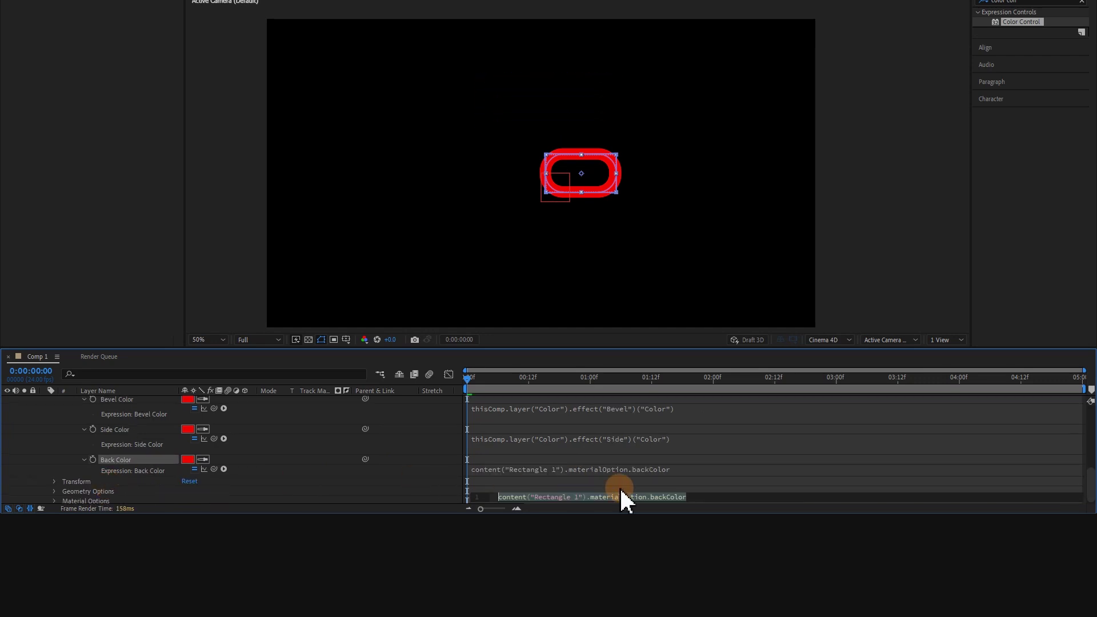
key(ctrl+v)
click(722, 490)
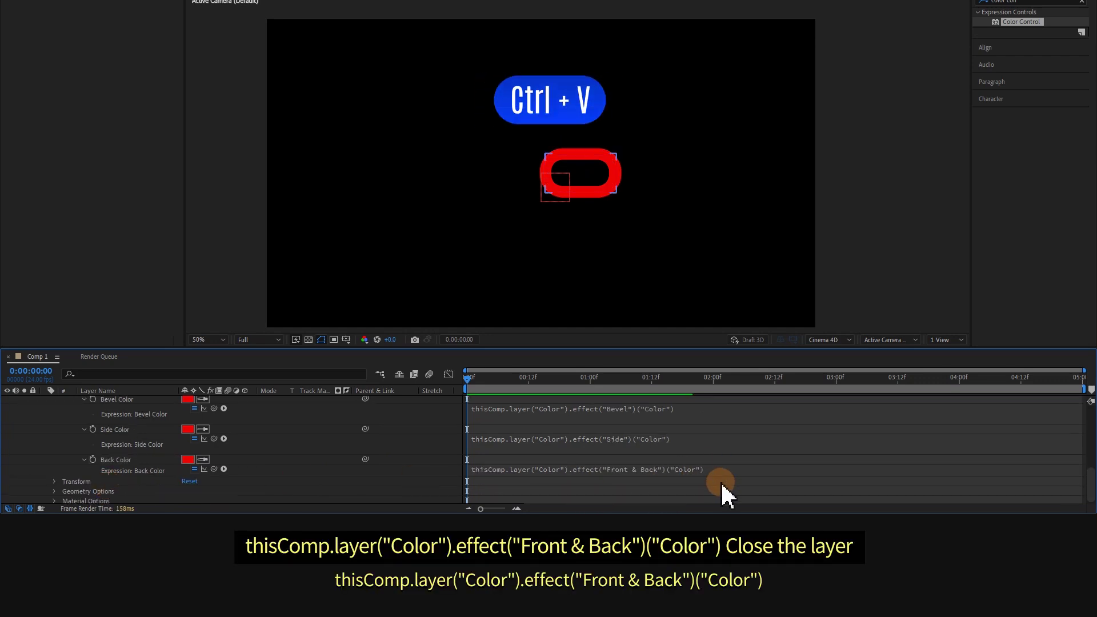
scroll(657, 469, up, 1)
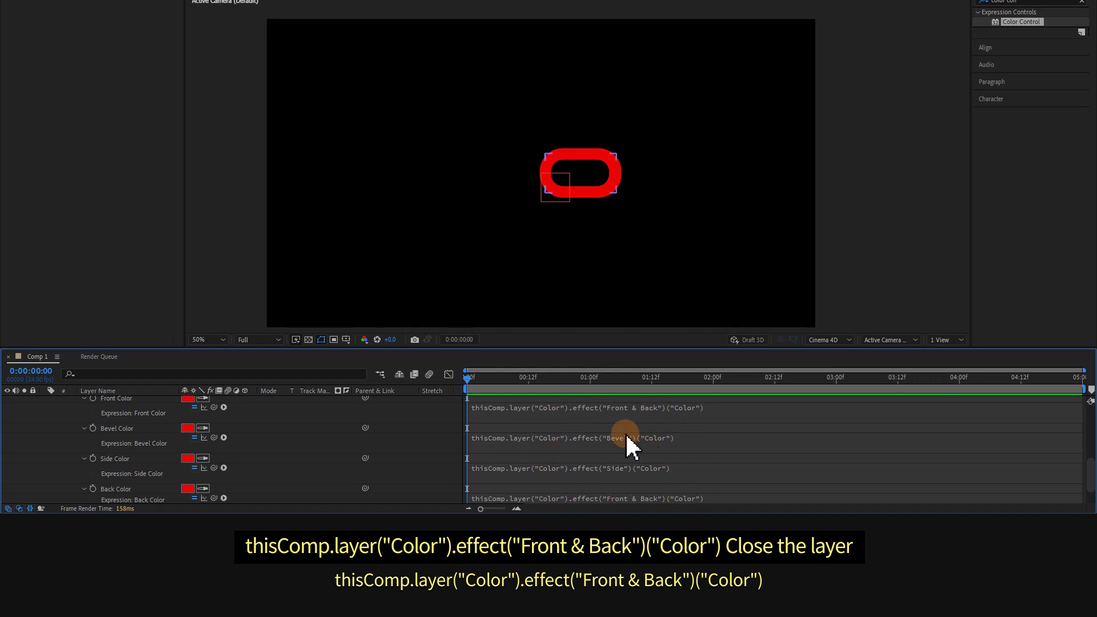
key(u)
scroll(577, 465, up, 2)
click(104, 396)
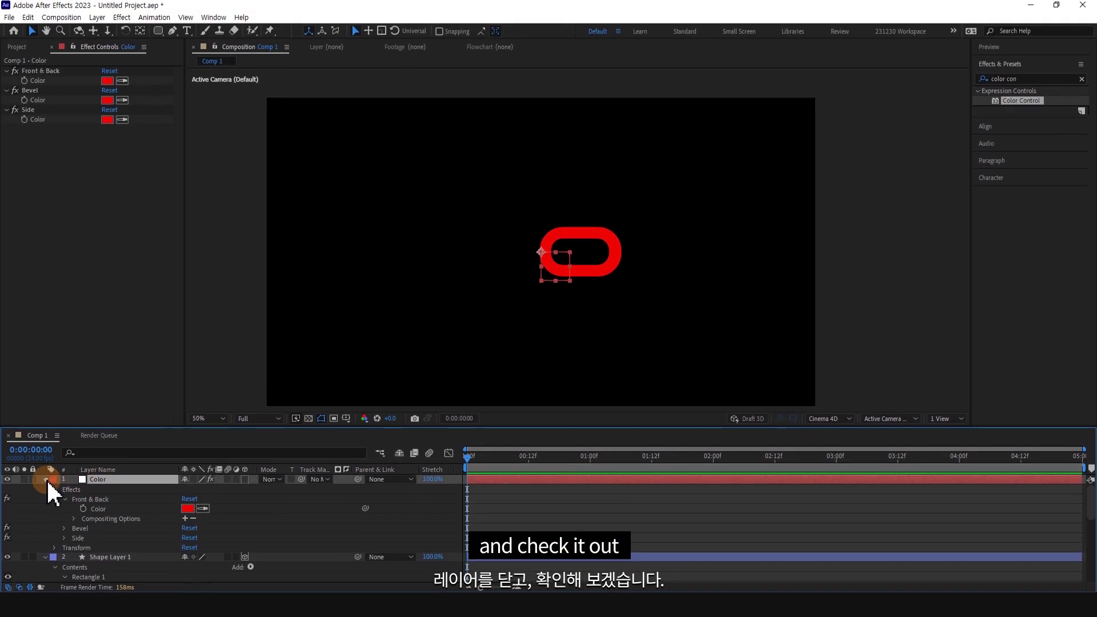
Step: Test the colour link by trying other Front & Back colours, then cancel back to red
click(46, 479)
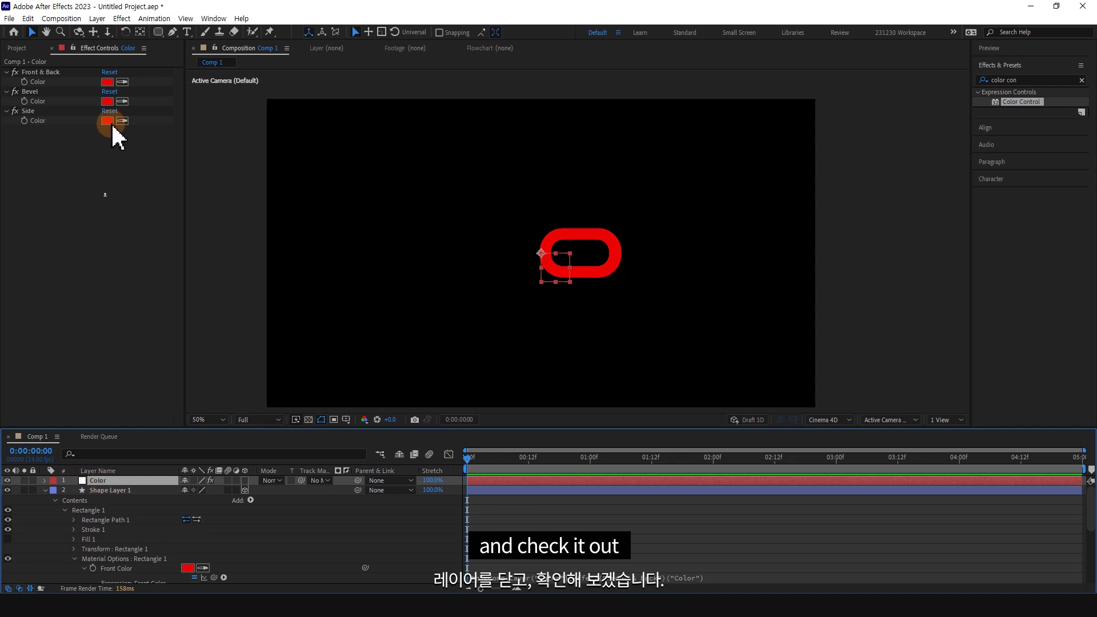
click(107, 81)
mouse_move(966, 372)
mouse_down()
mouse_move(963, 387)
mouse_move(964, 345)
mouse_up()
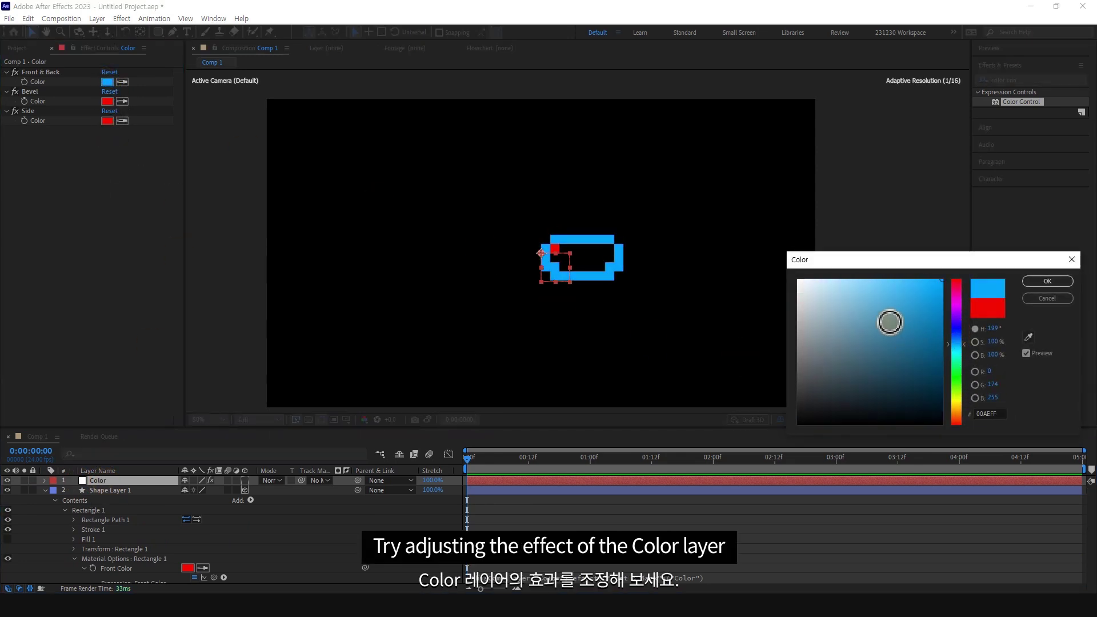
drag(828, 301, 812, 353)
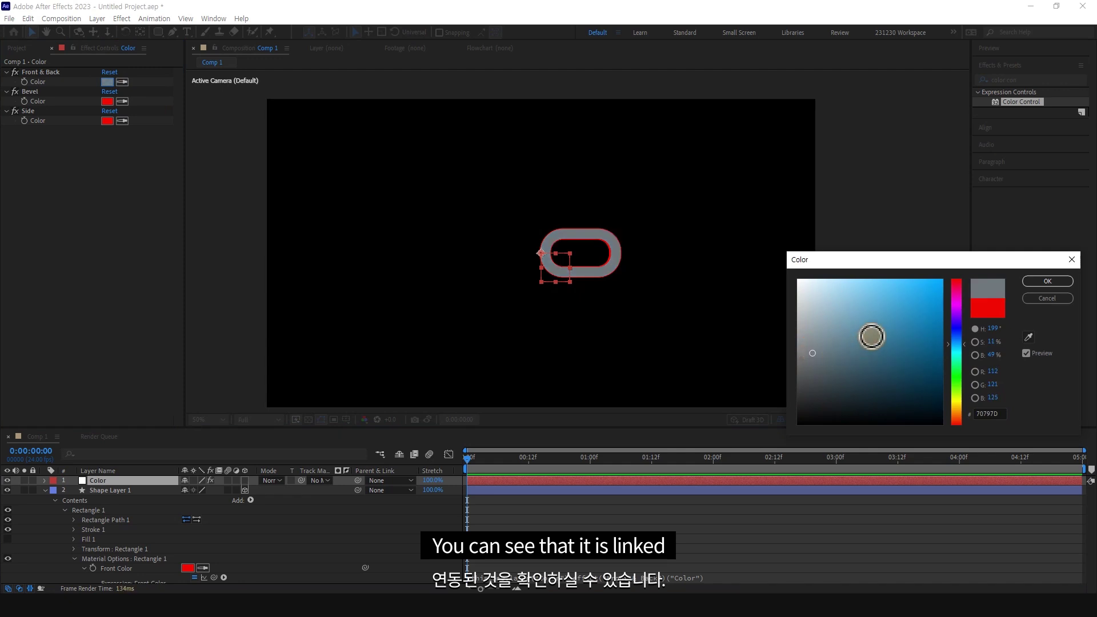
drag(812, 306, 812, 342)
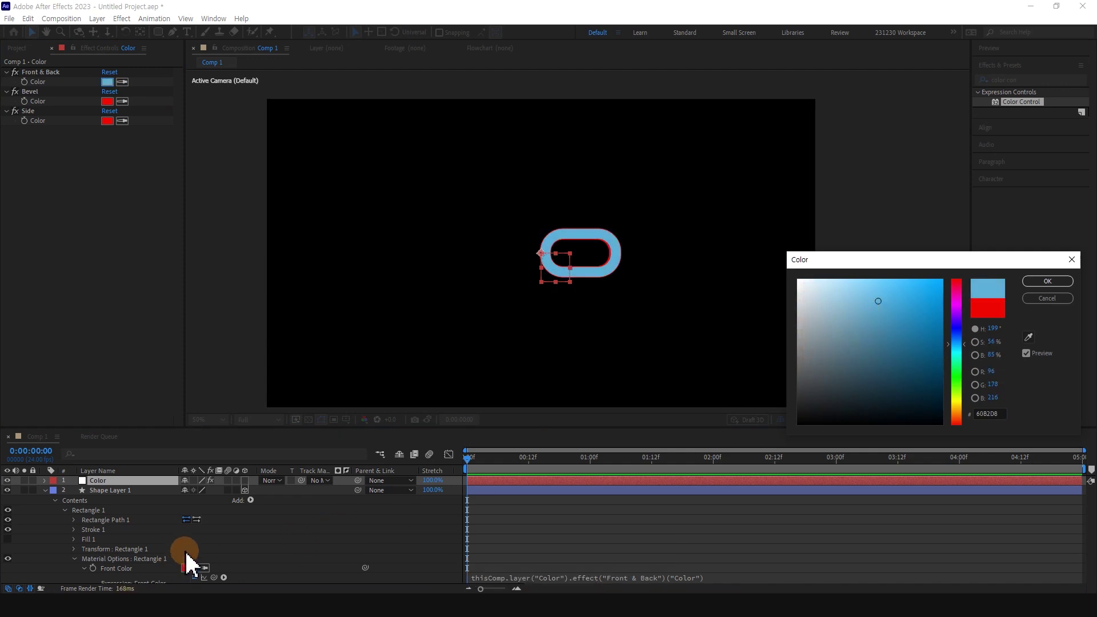
click(1047, 298)
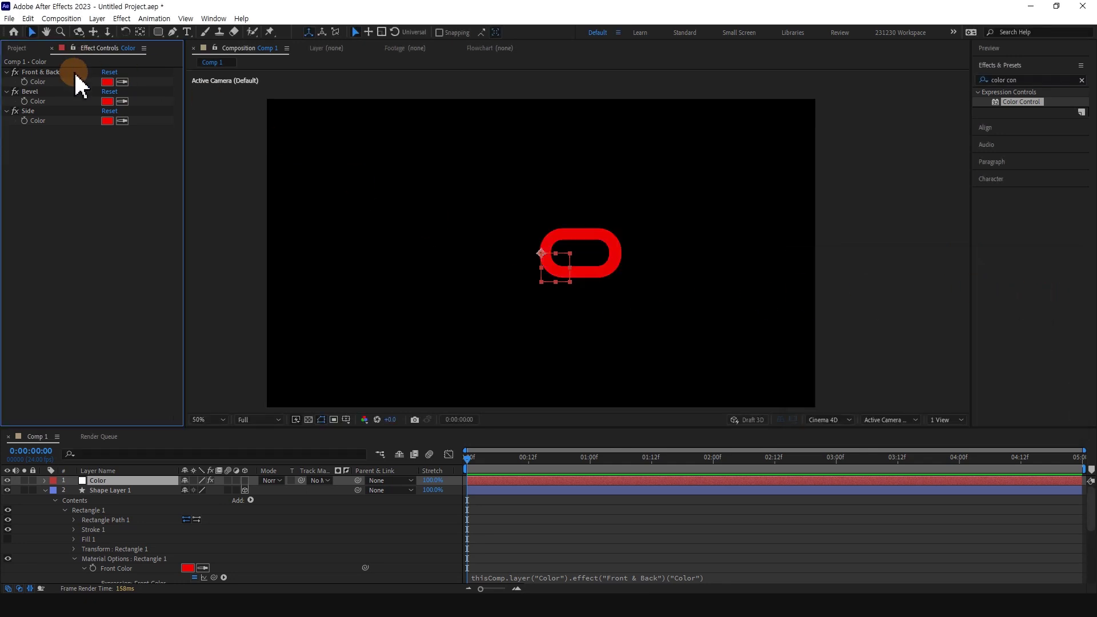
Step: Set Front & Back to white (E6E6E6), Bevel to light grey (D2D2D2), and Side to dark grey (5F5F5F)
click(107, 82)
drag(857, 293, 791, 289)
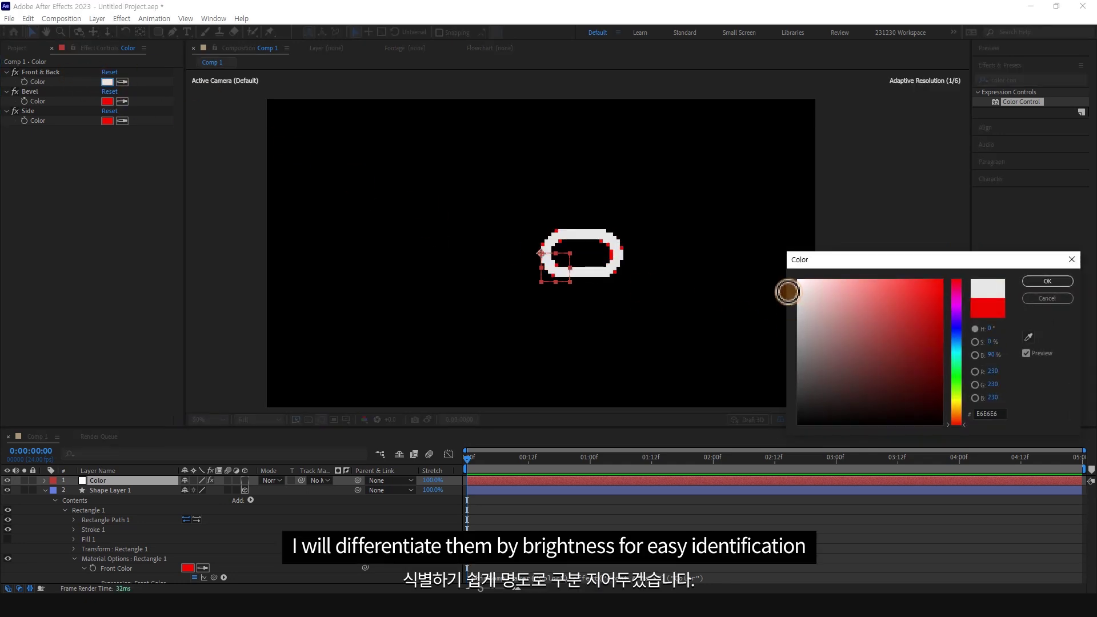
click(1035, 282)
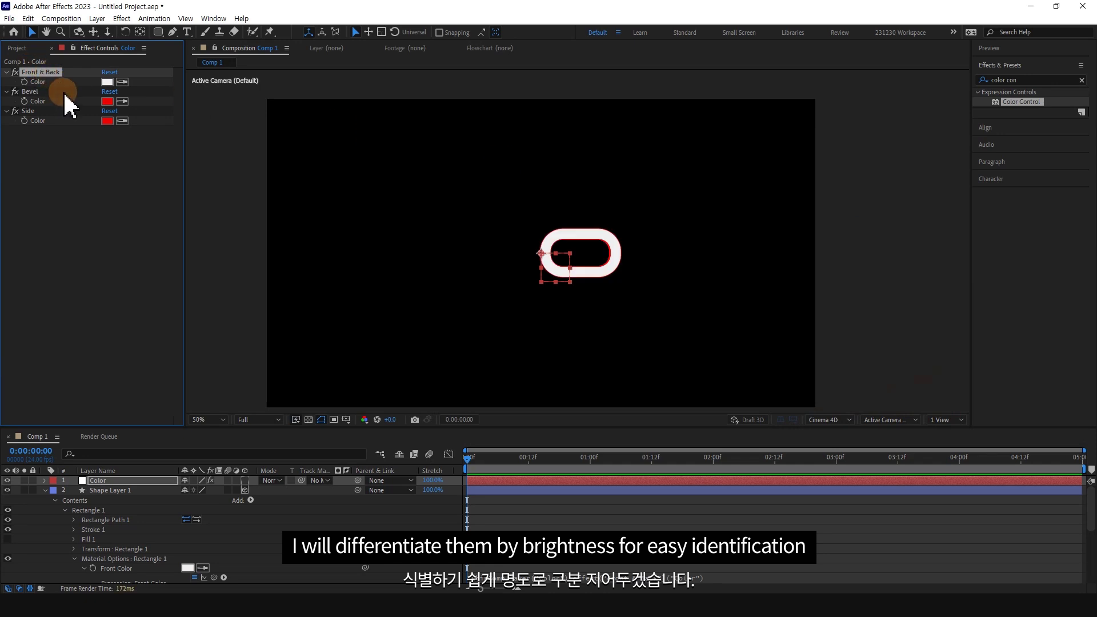
click(107, 101)
drag(821, 297, 775, 313)
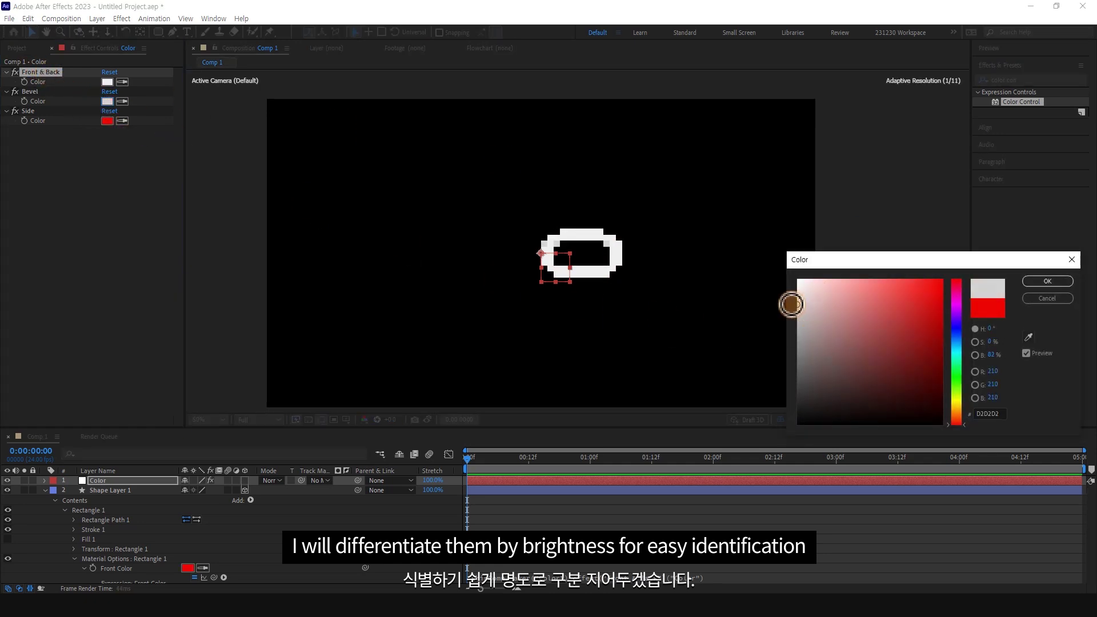
click(1048, 281)
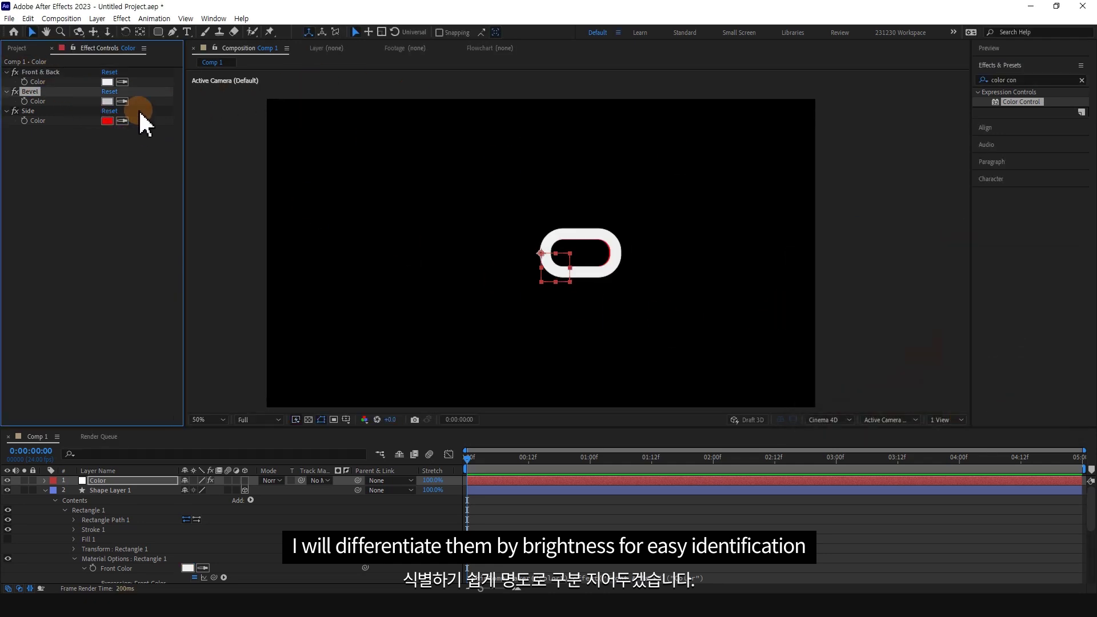
click(107, 120)
click(799, 367)
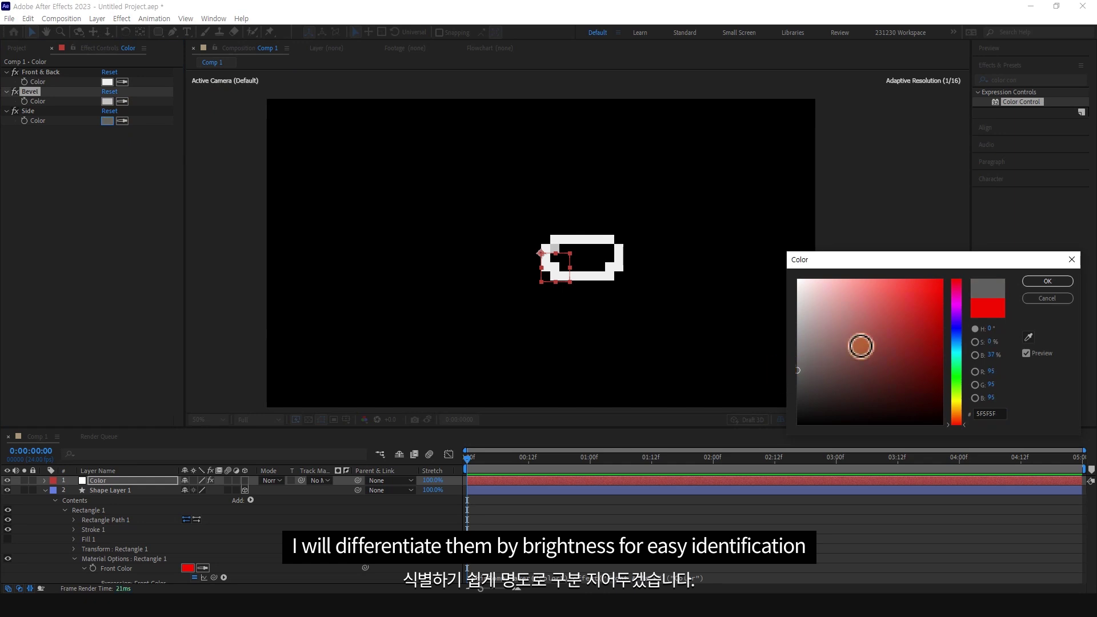
click(1047, 280)
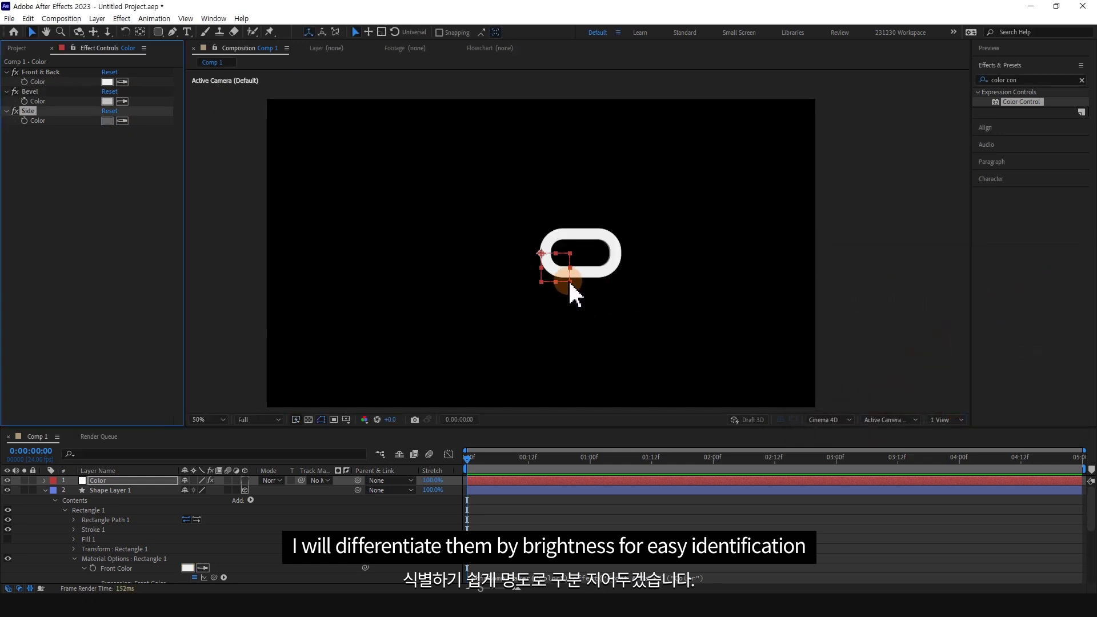
Step: Rename the shape layer to chain 1 and duplicate it with Ctrl+D
click(45, 490)
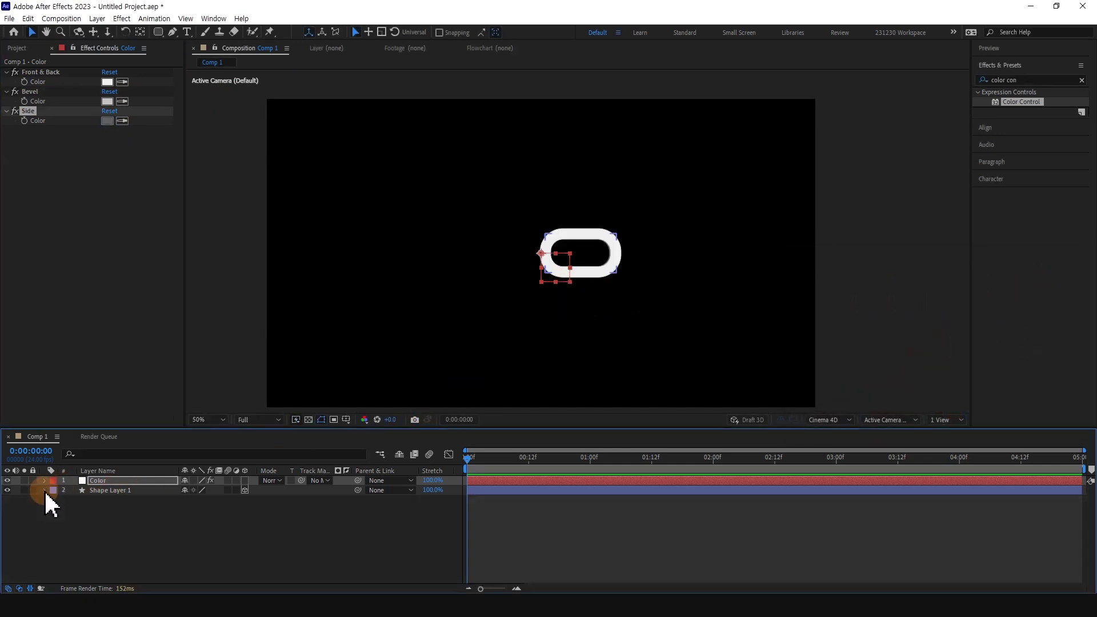
click(111, 489)
right_click(111, 489)
click(186, 453)
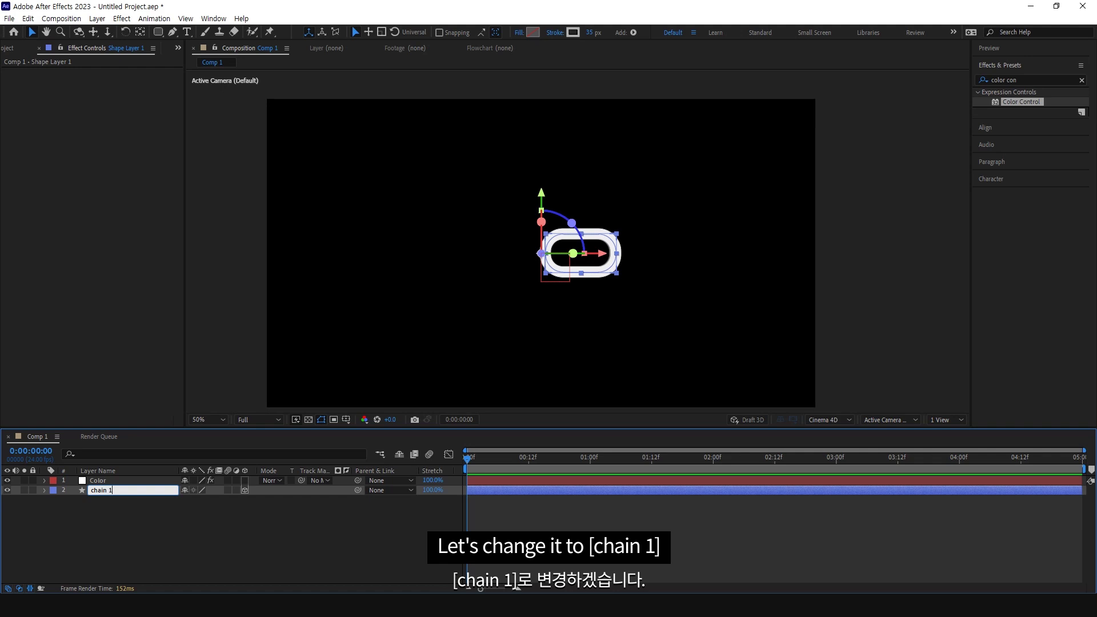
click(184, 451)
click(145, 491)
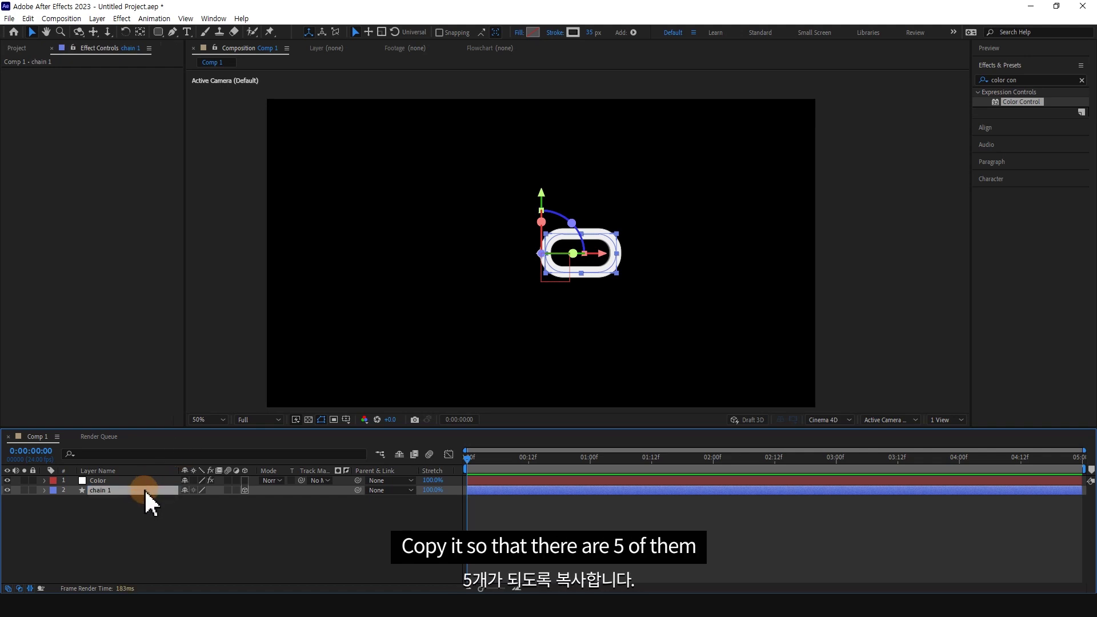
key(ctrl+d)
key(ctrl+d)
key(ctrl+d)
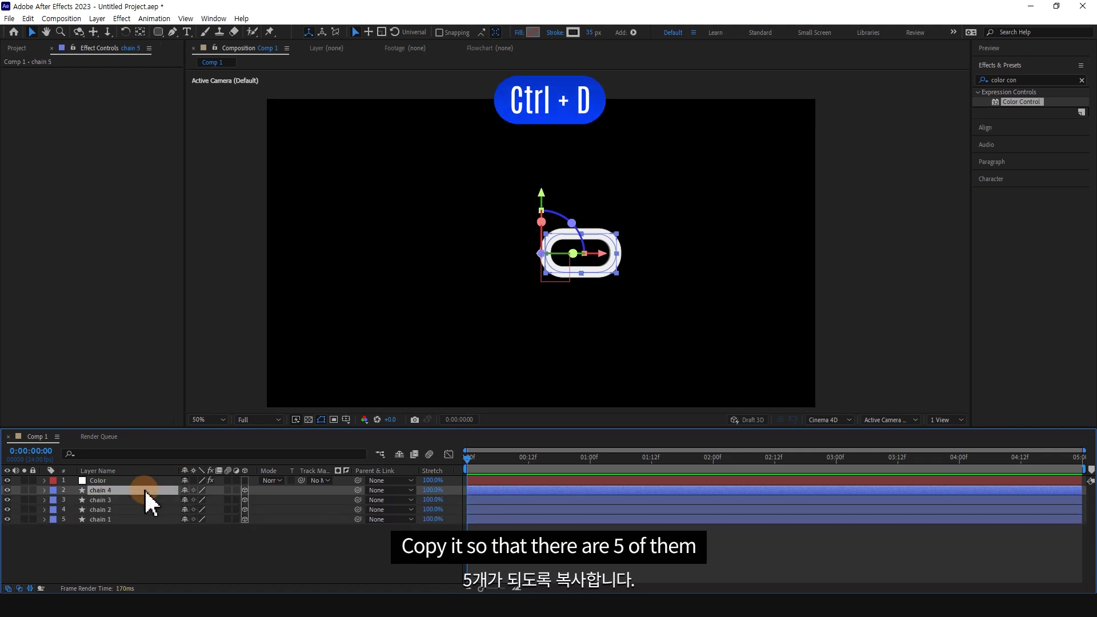
key(ctrl+d)
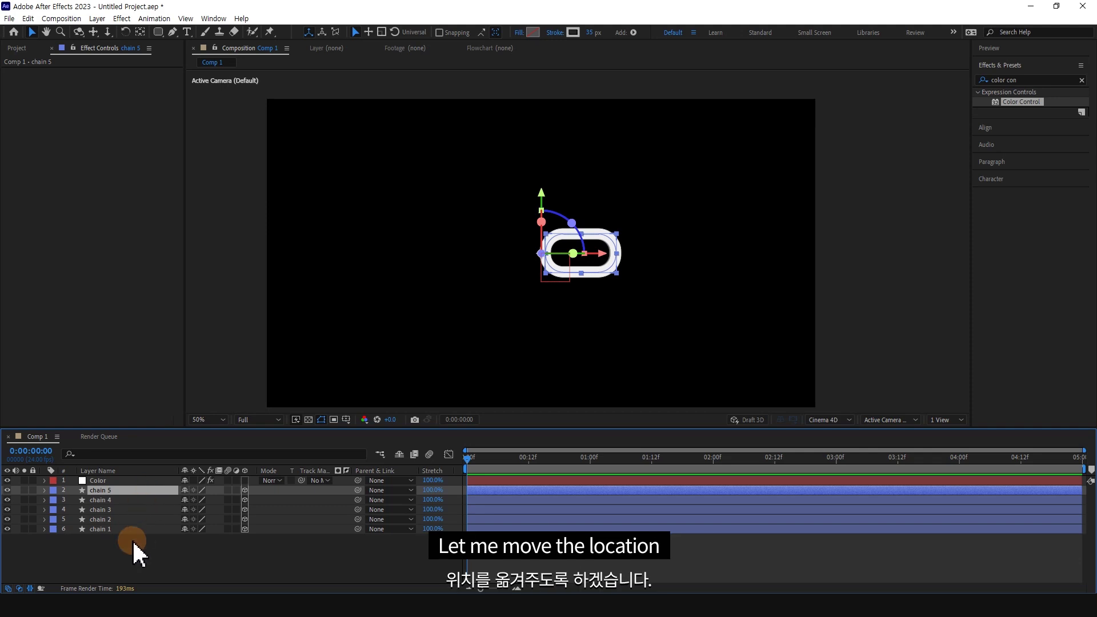
Step: Nudge chain 1 to chain 4 cumulatively left with Shift+Left into an interlocking row
click(147, 529)
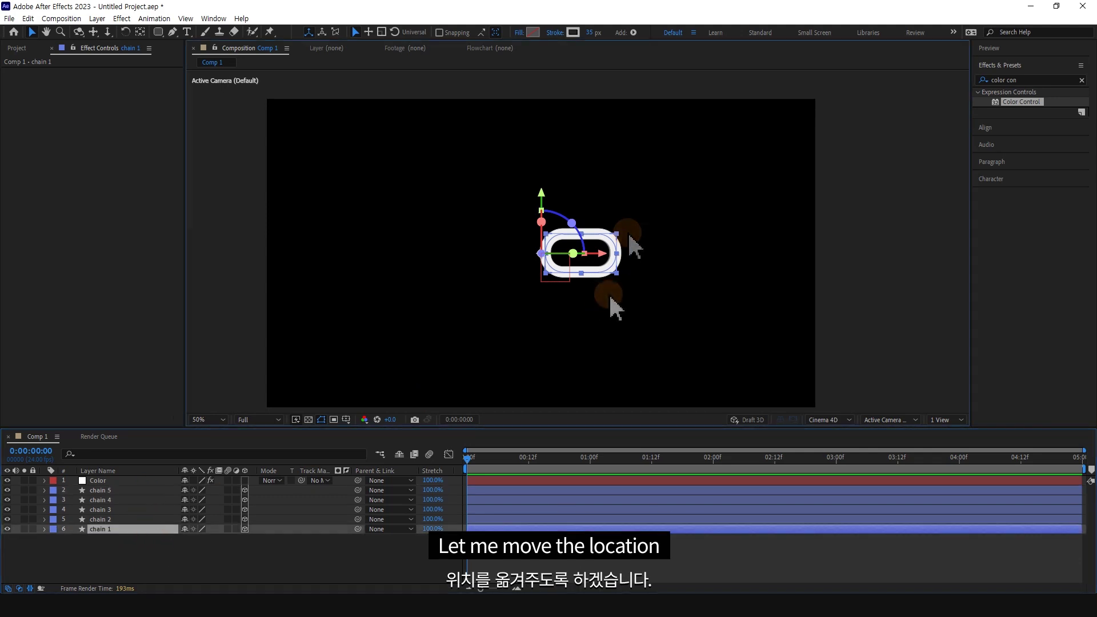
drag(612, 297, 595, 292)
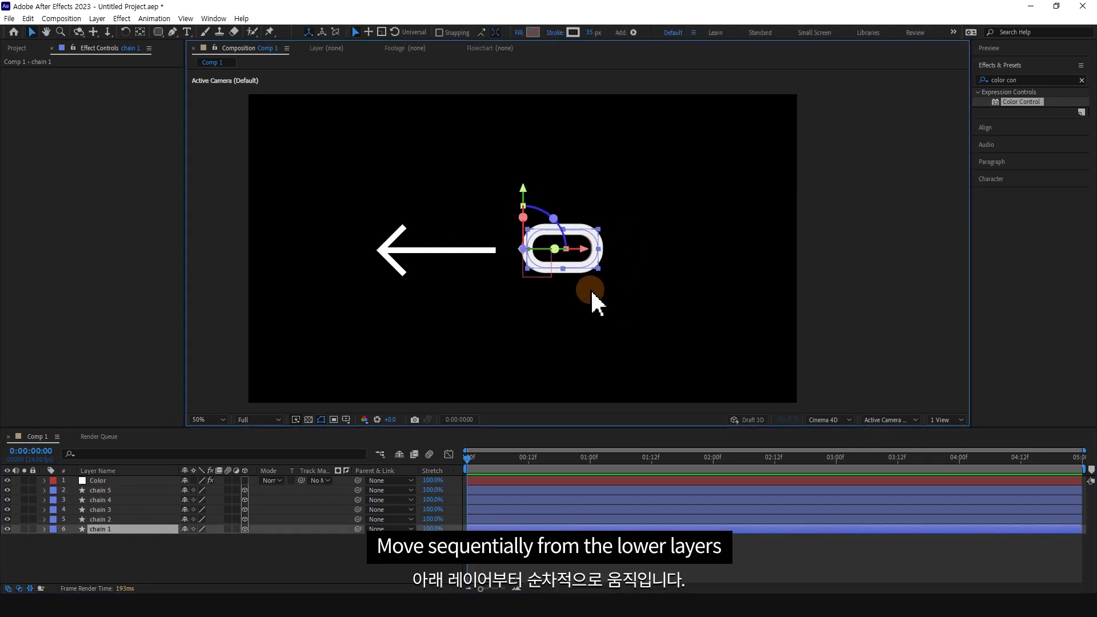
key(shift+Left)
key(shift+Left)
key(shift+Left)
key(shift+Left)
key(shift+Left)
key(shift+Left)
key(shift+Left)
key(shift+Left)
key(shift+Left)
key(shift+Left)
key(shift+Left)
key(shift+Left)
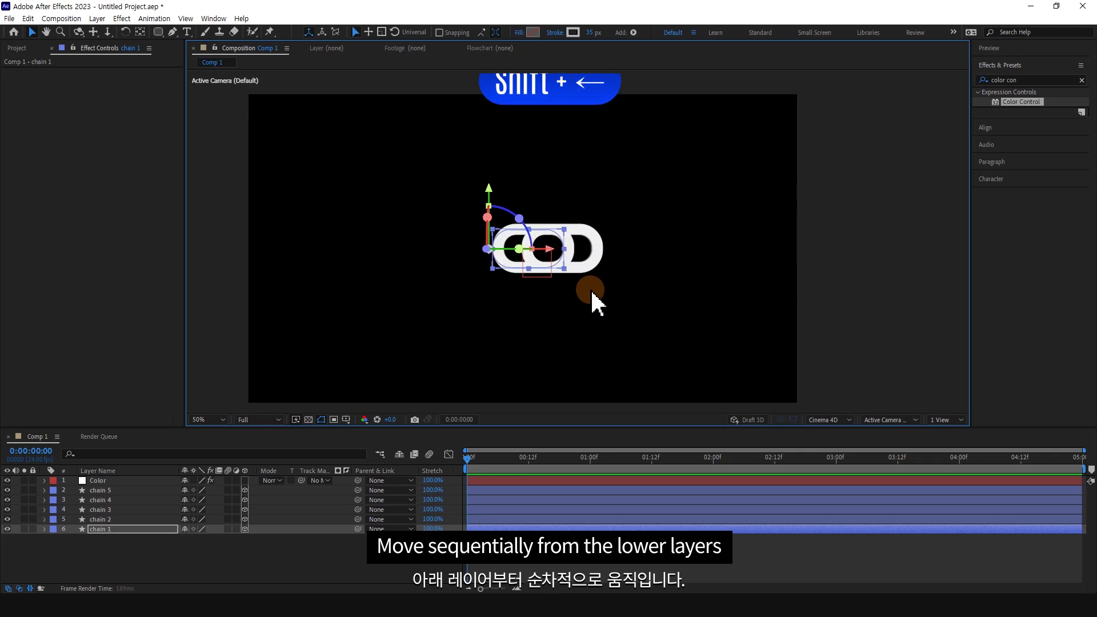
key(shift+Left)
key(shift+Left)
key(shift+Left)
key(shift+Left)
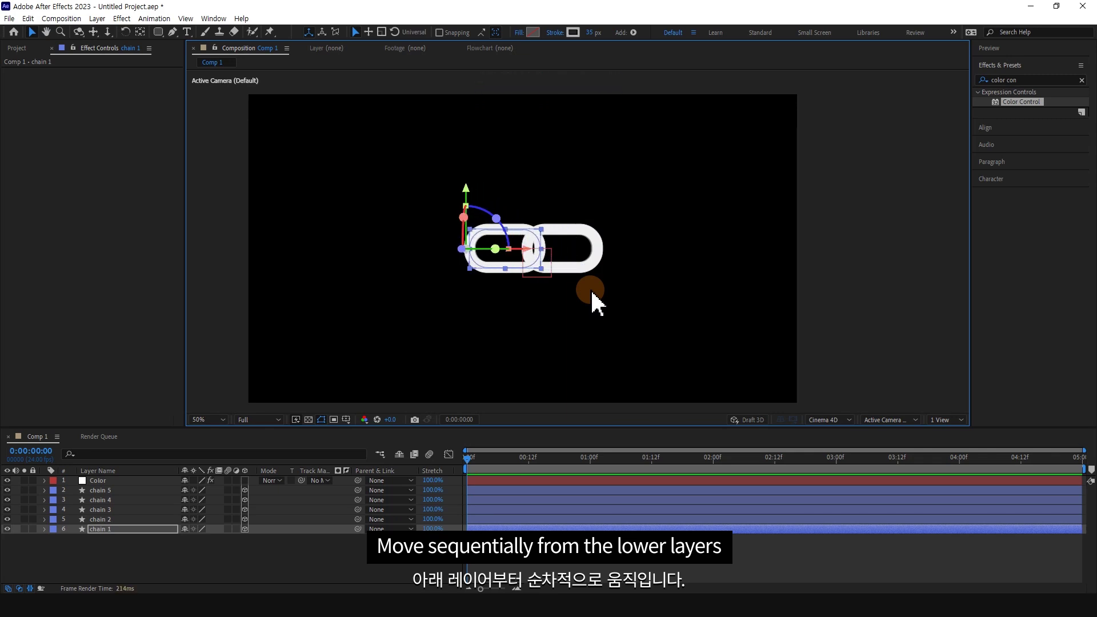
ctrl+click(148, 518)
key(shift+Left)
key(shift+Left)
key(shift+Left)
key(shift+Left)
key(shift+Left)
key(shift+Left)
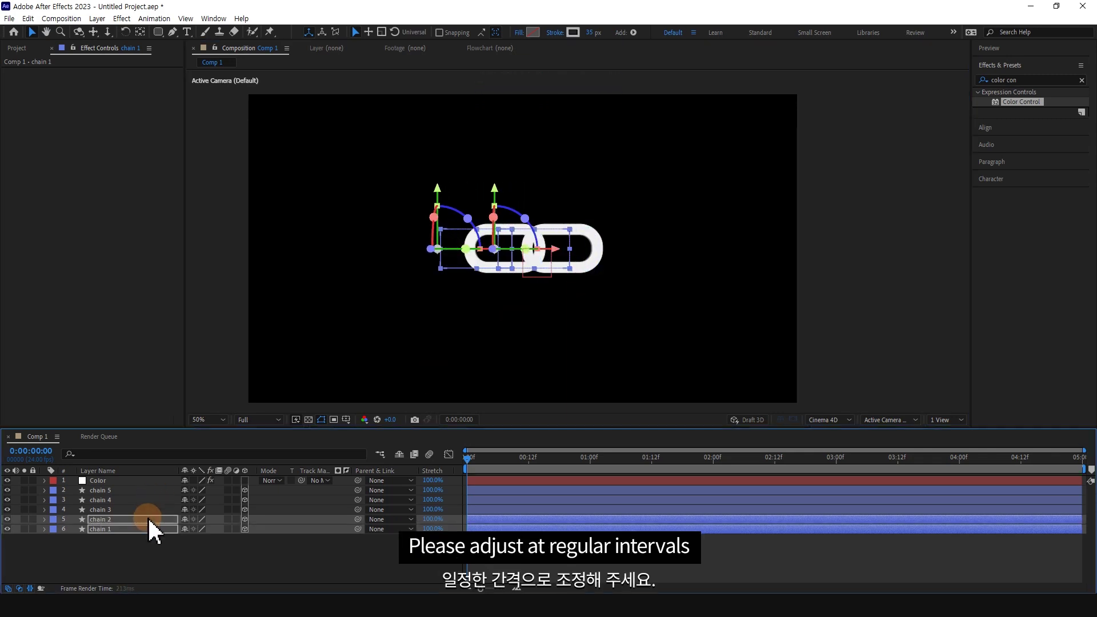
key(shift+Left)
key(shift+Left)
key(shift+Left)
key(shift+Left)
key(shift+Left)
key(shift+Left)
ctrl+click(153, 509)
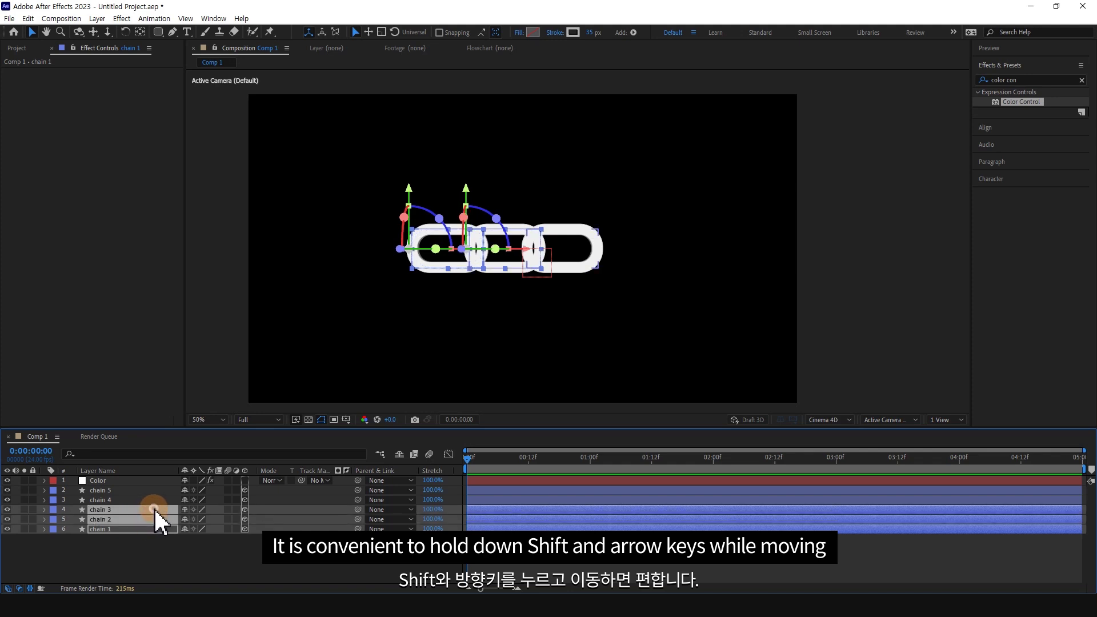
key(shift+Left)
key(shift+Left)
key(shift+Left)
key(shift+Left)
key(shift+Left)
key(shift+Left)
key(shift+Left)
key(shift+Left)
key(shift+Left)
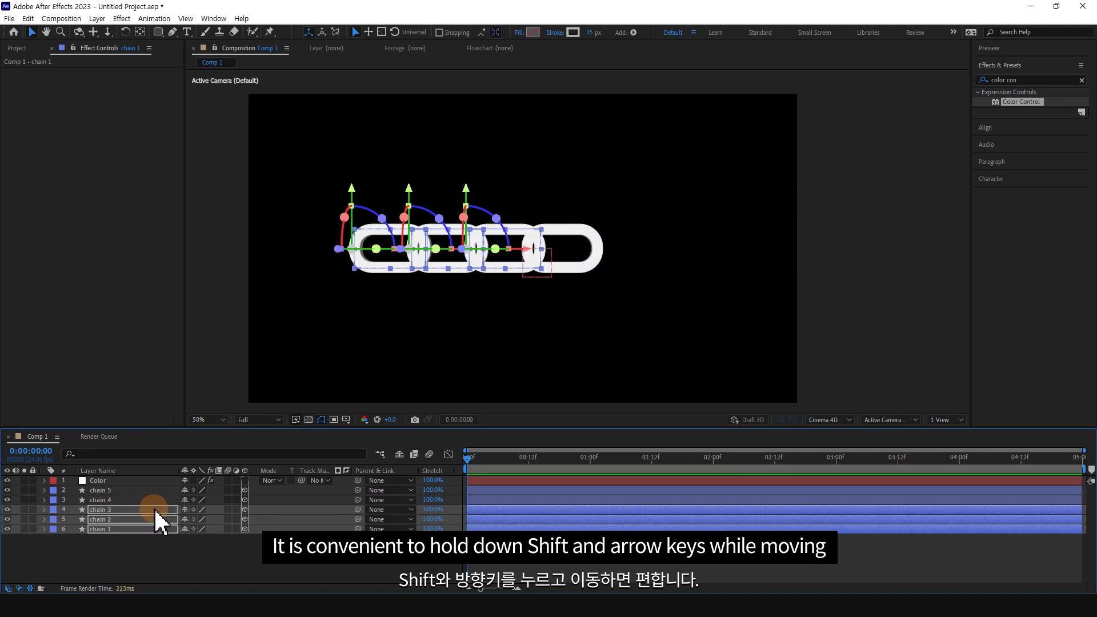
ctrl+click(149, 498)
key(shift+Left)
key(shift+Left)
key(shift+Left)
key(shift+Left)
key(shift+Left)
key(shift+Left)
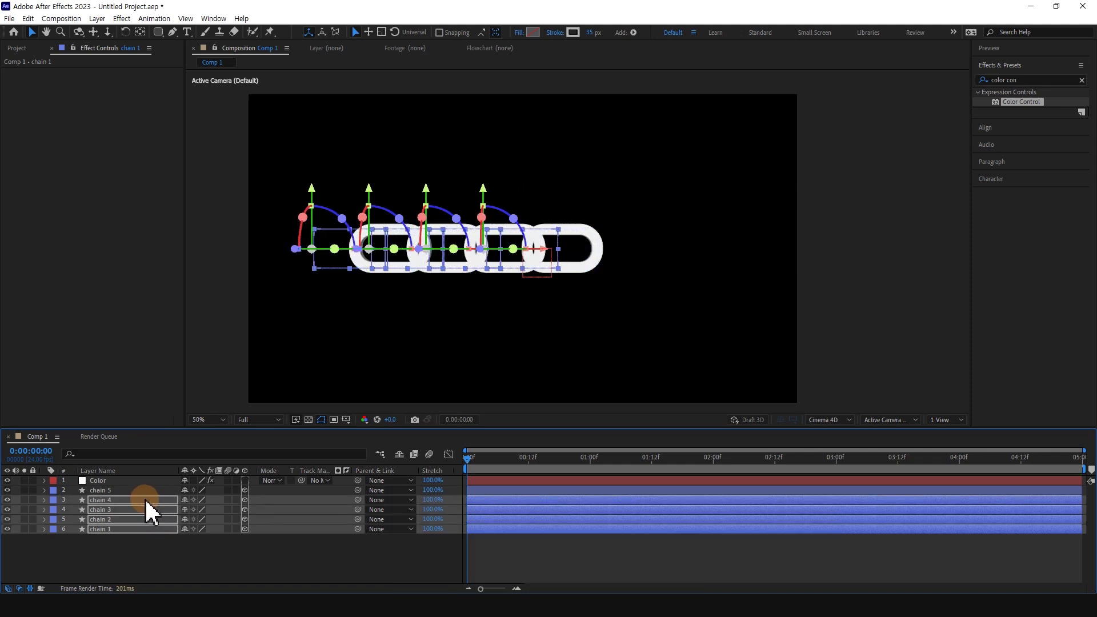
key(shift+Left)
key(shift+Left)
key(shift+Left)
click(135, 560)
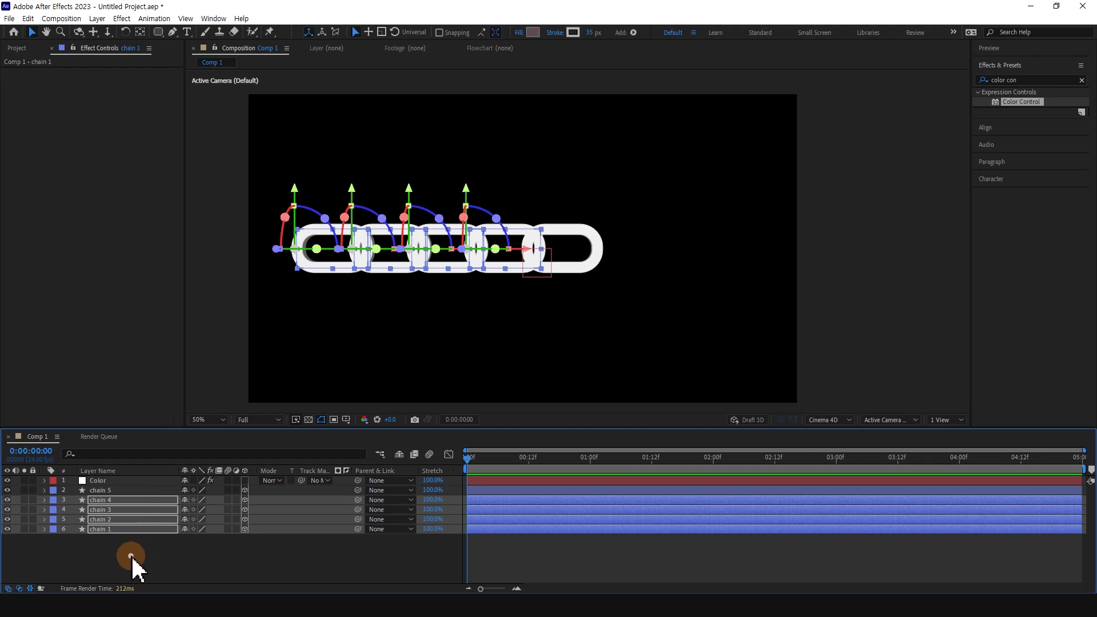
Step: Set chain 2's X Orientation to 90°
click(112, 517)
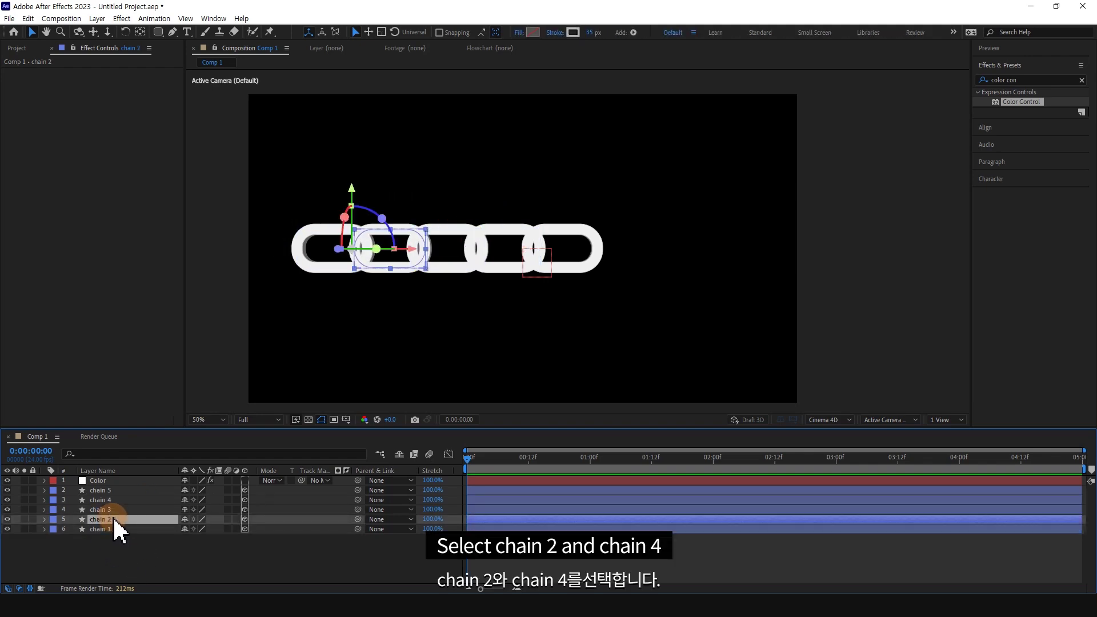
ctrl+click(115, 500)
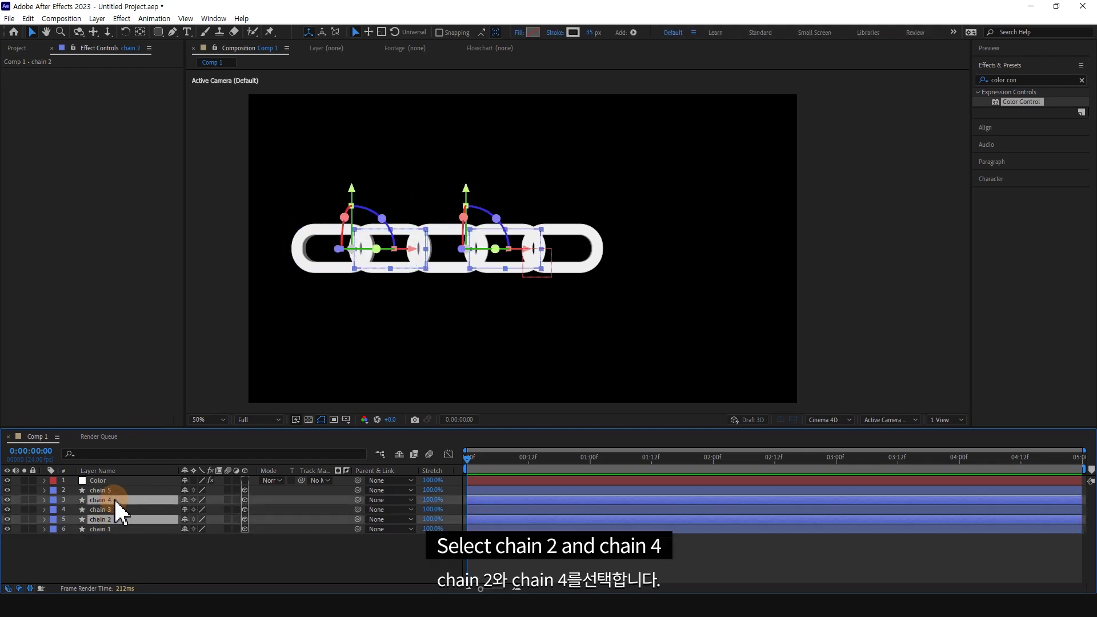
key(r)
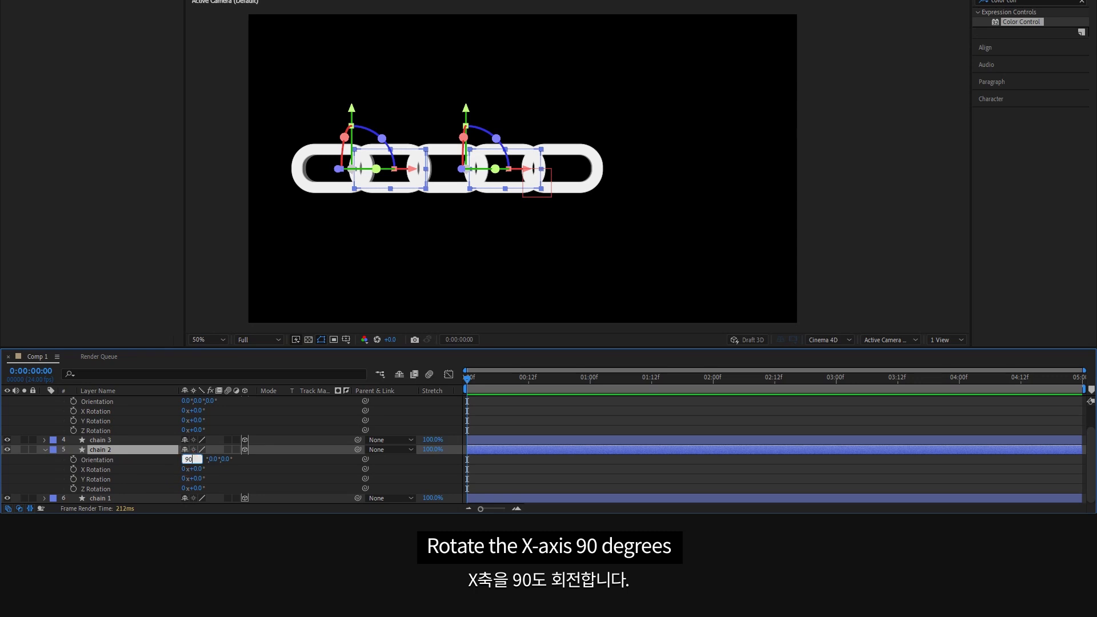
text(90)
key(Return)
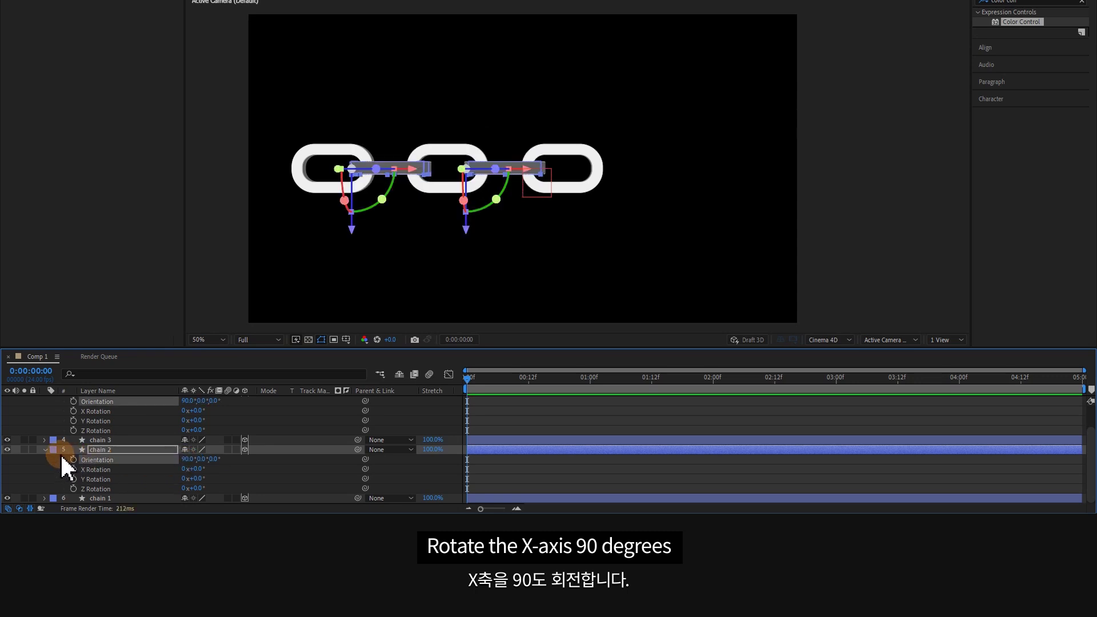
click(45, 448)
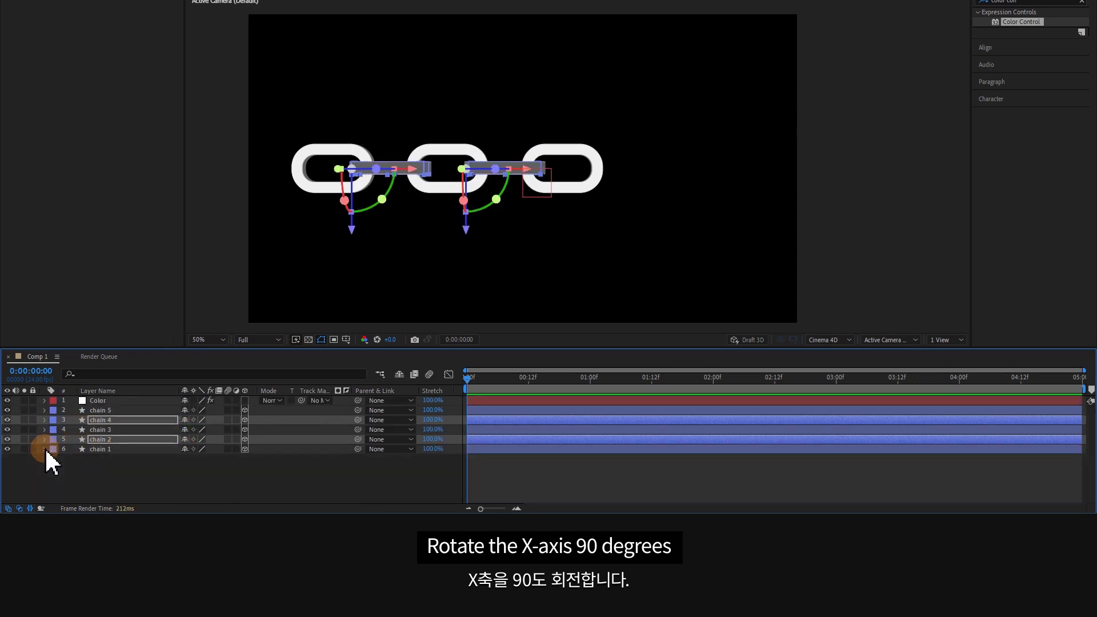
click(142, 474)
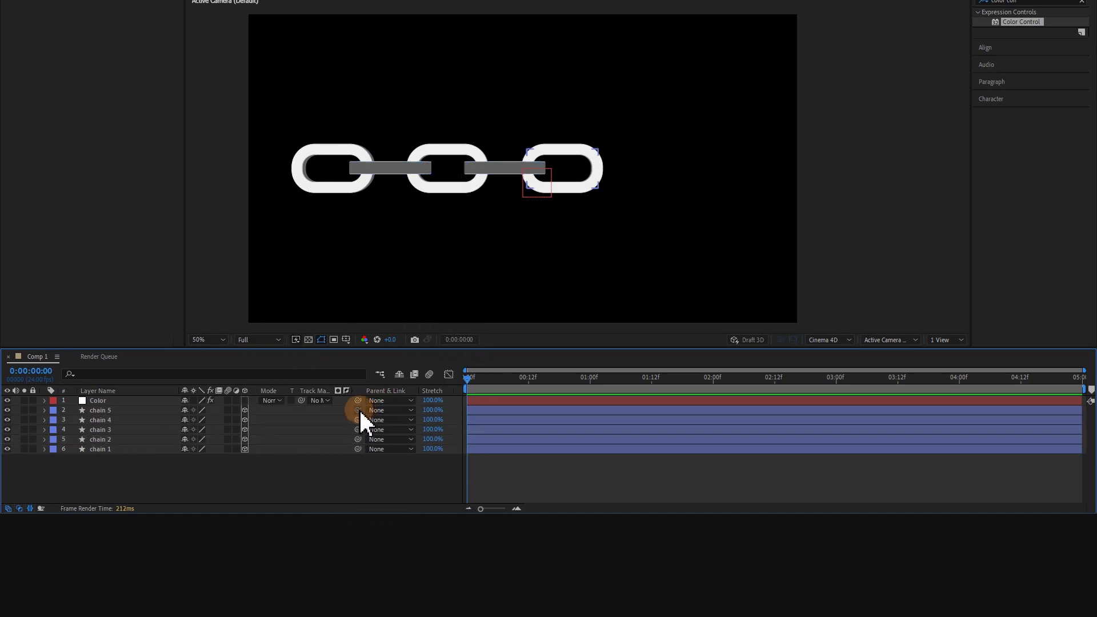
Step: Parent chain 5 to chain 4, 4 to 3, 3 to 2, and 2 to 1
drag(359, 410, 155, 423)
drag(358, 419, 155, 429)
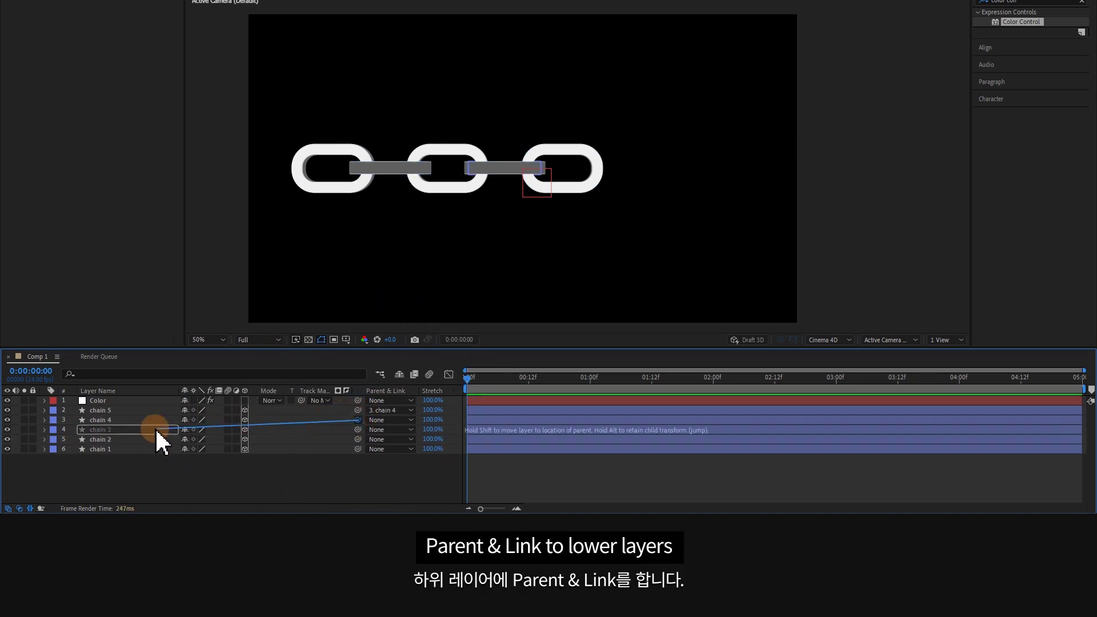
drag(359, 429, 155, 440)
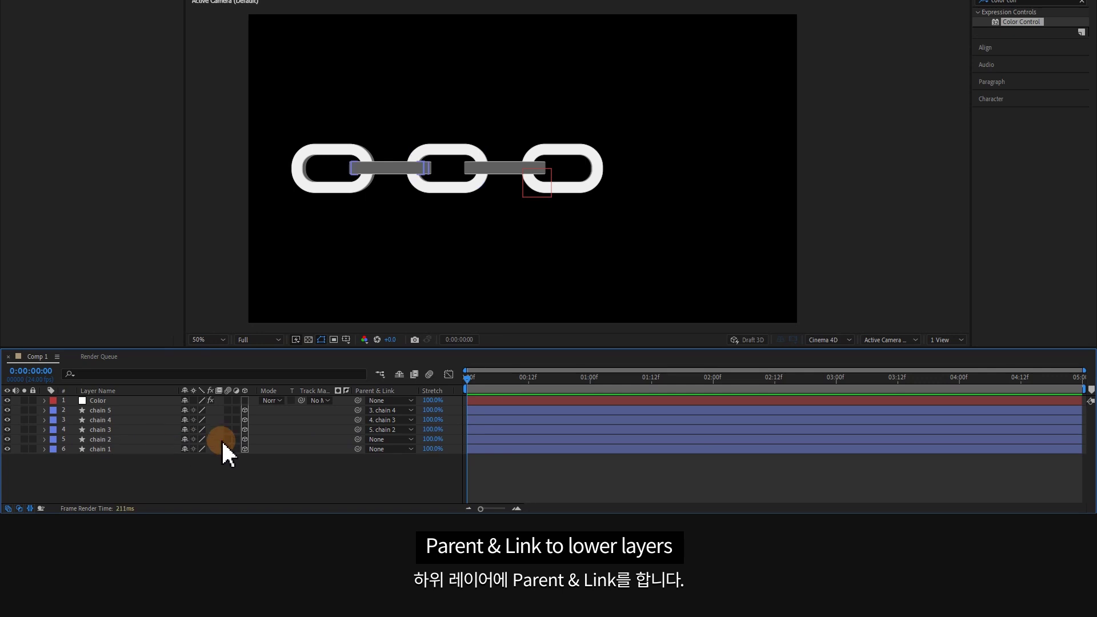
mouse_move(357, 440)
mouse_down()
mouse_move(124, 450)
mouse_move(137, 409)
mouse_up()
key(r)
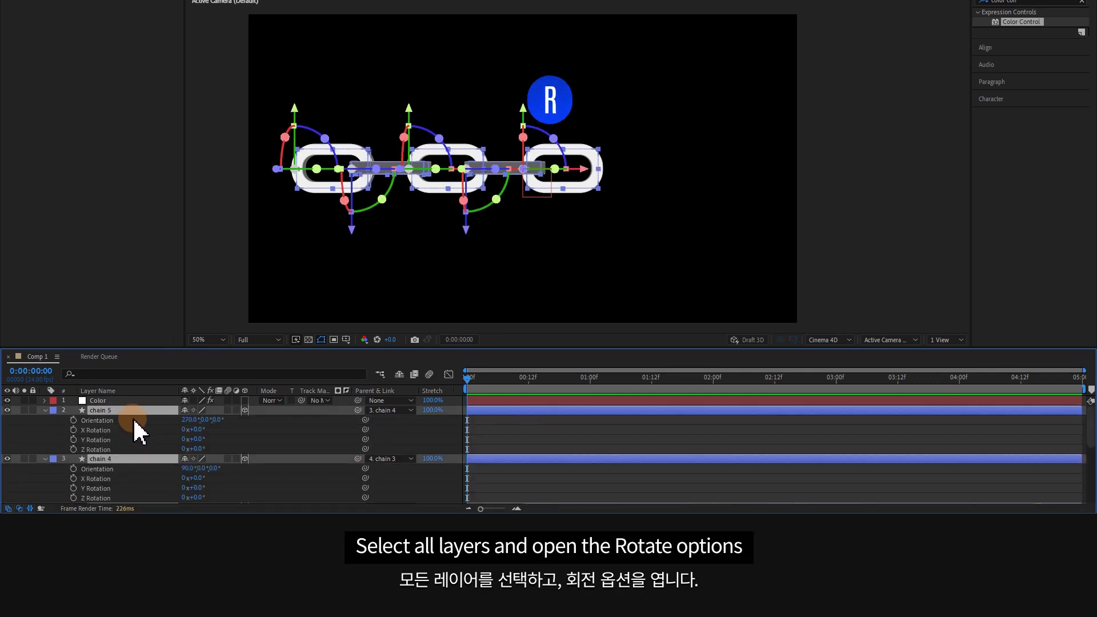
scroll(132, 440, down, 1)
scroll(132, 452, down, 2)
scroll(133, 457, down, 2)
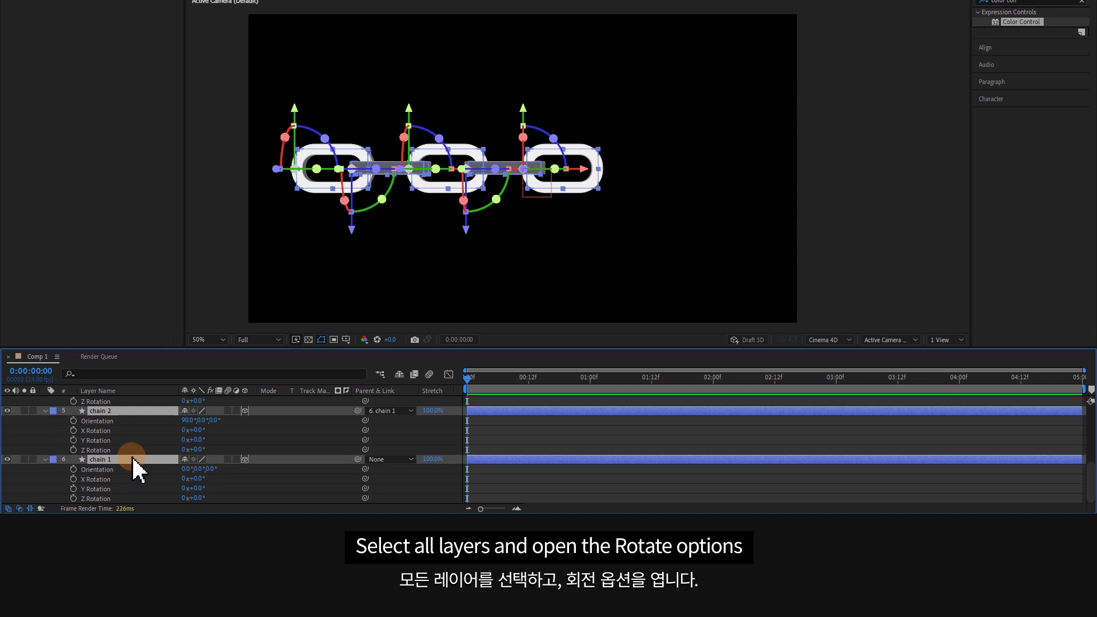
click(51, 445)
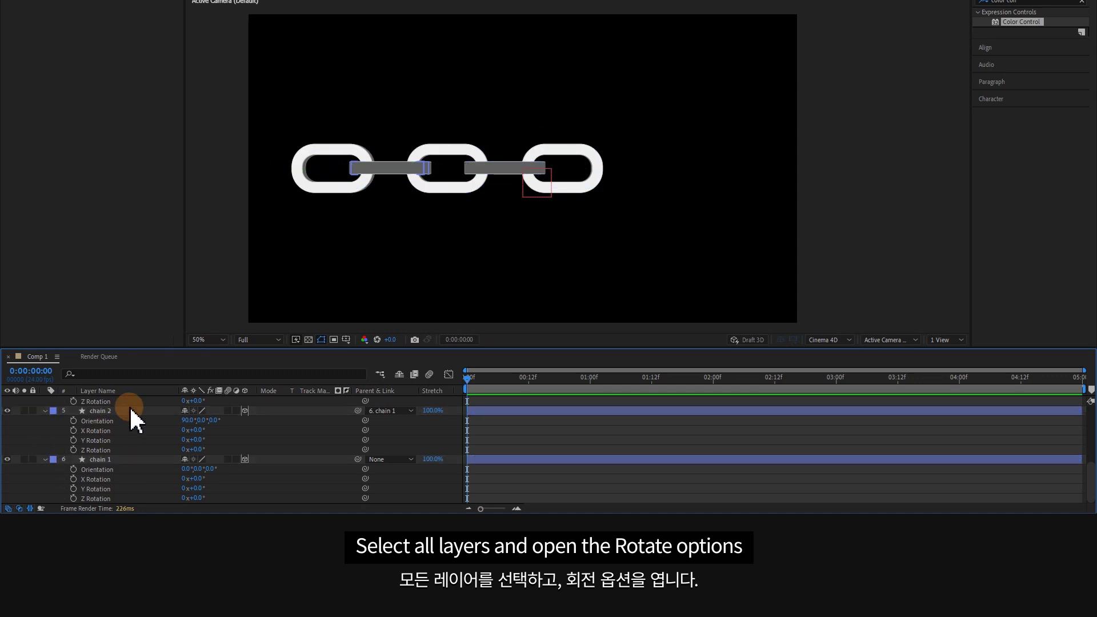
Step: Link chain 2's Y Rotation to chain 1's Z Rotation, and chain 3's Z Rotation to chain 2
alt+click(74, 440)
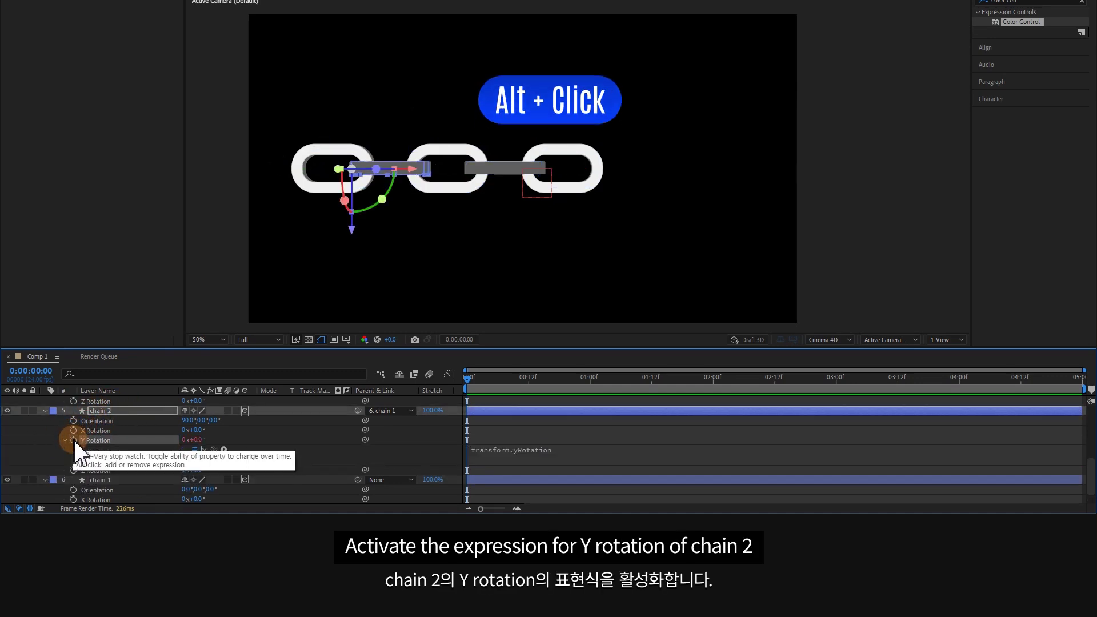
scroll(225, 444, down, 1)
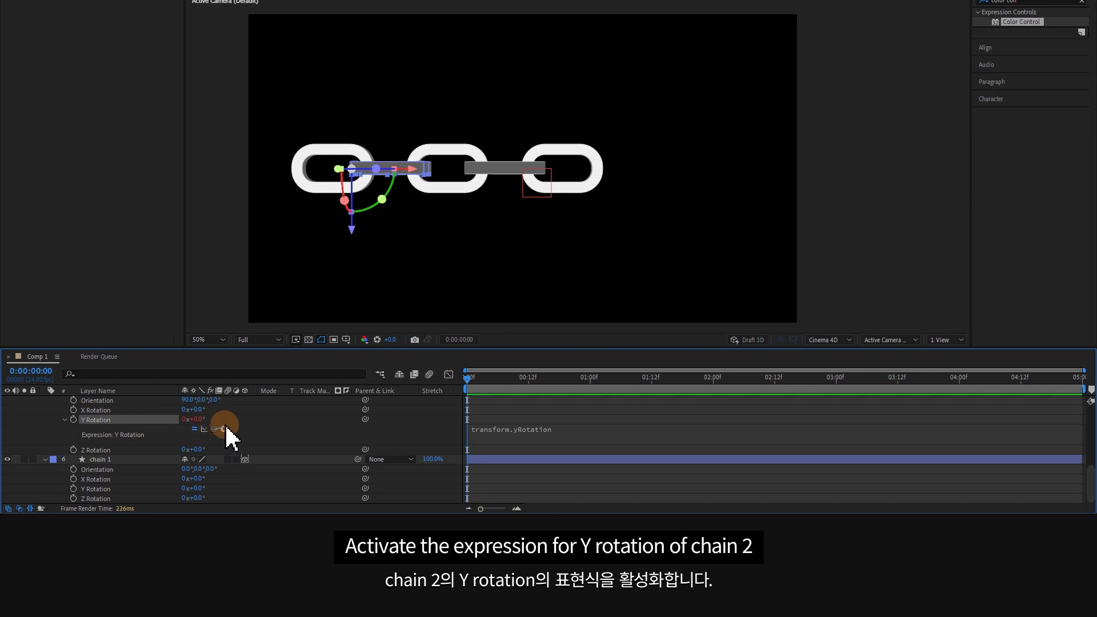
drag(223, 429, 112, 500)
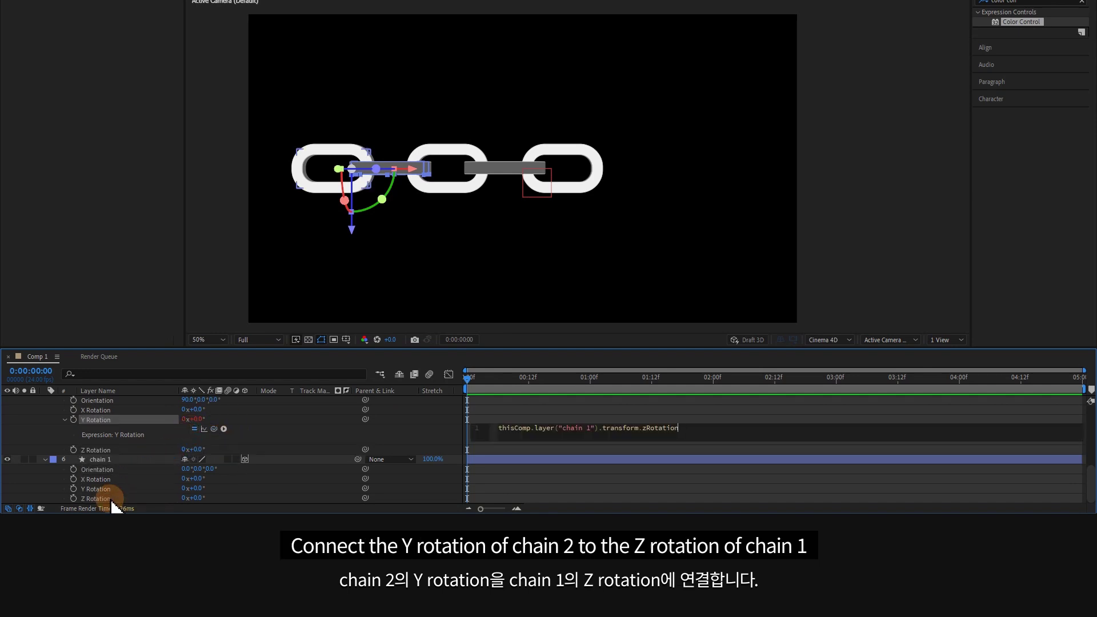
click(37, 447)
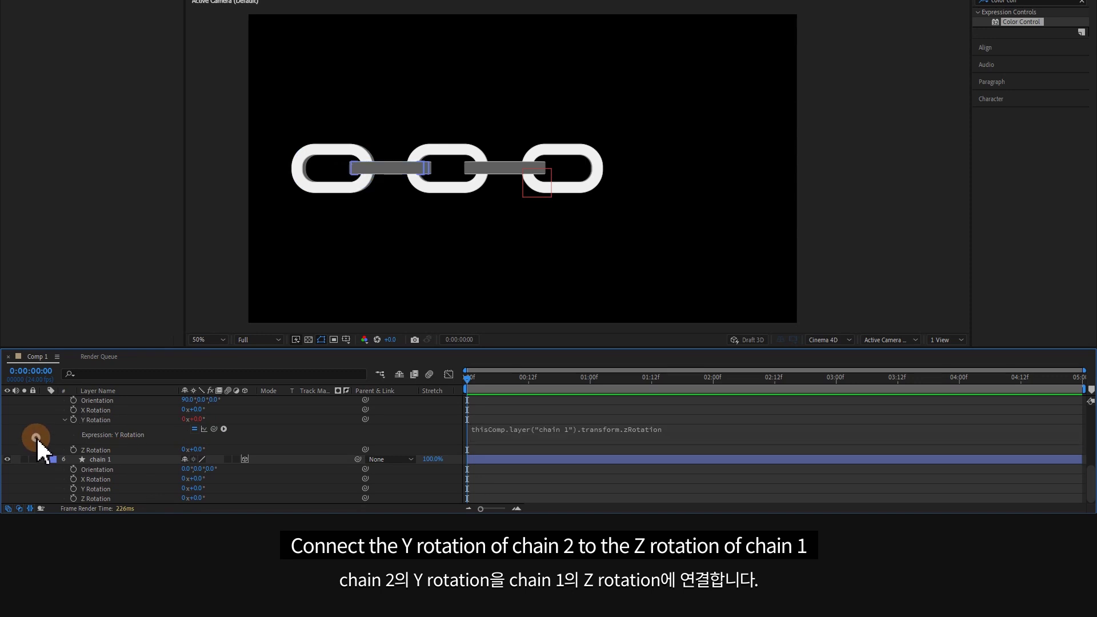
scroll(114, 446, up, 3)
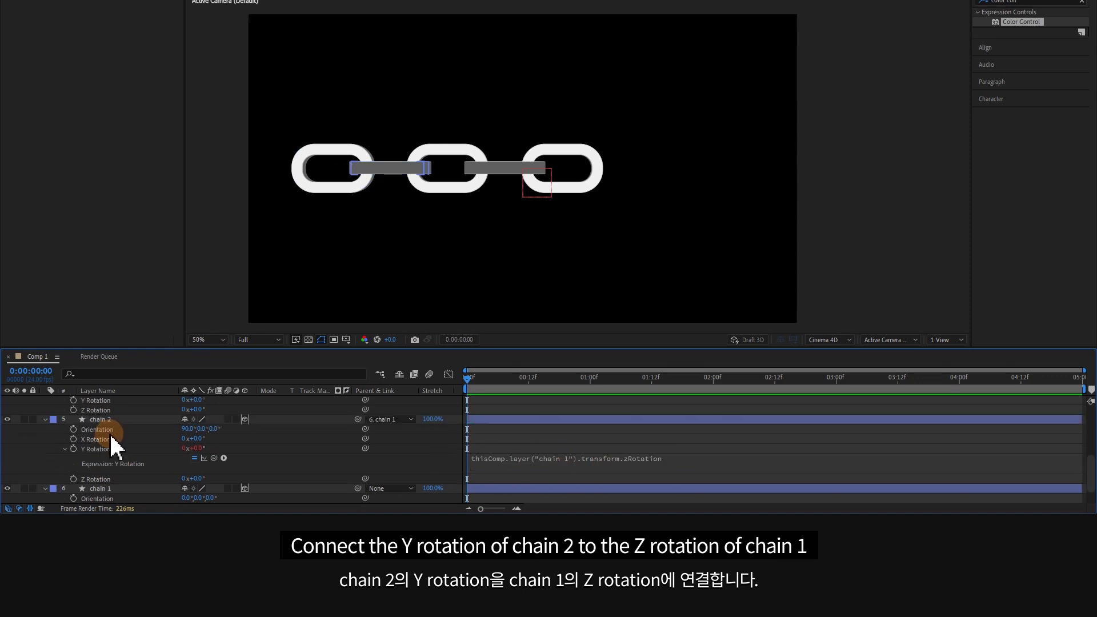
click(113, 447)
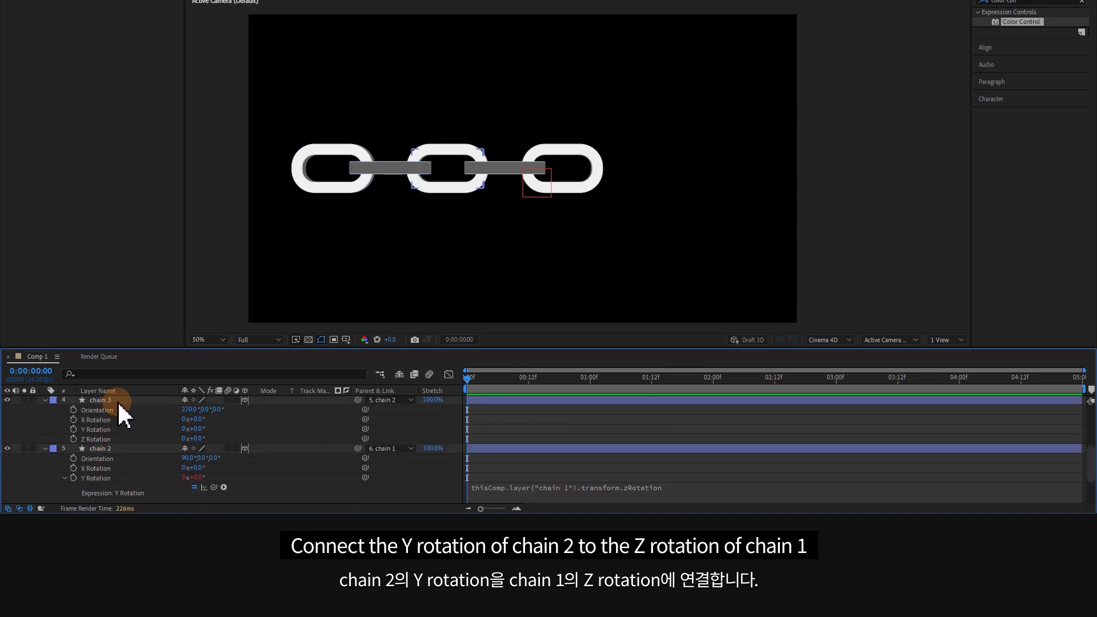
click(117, 401)
click(98, 439)
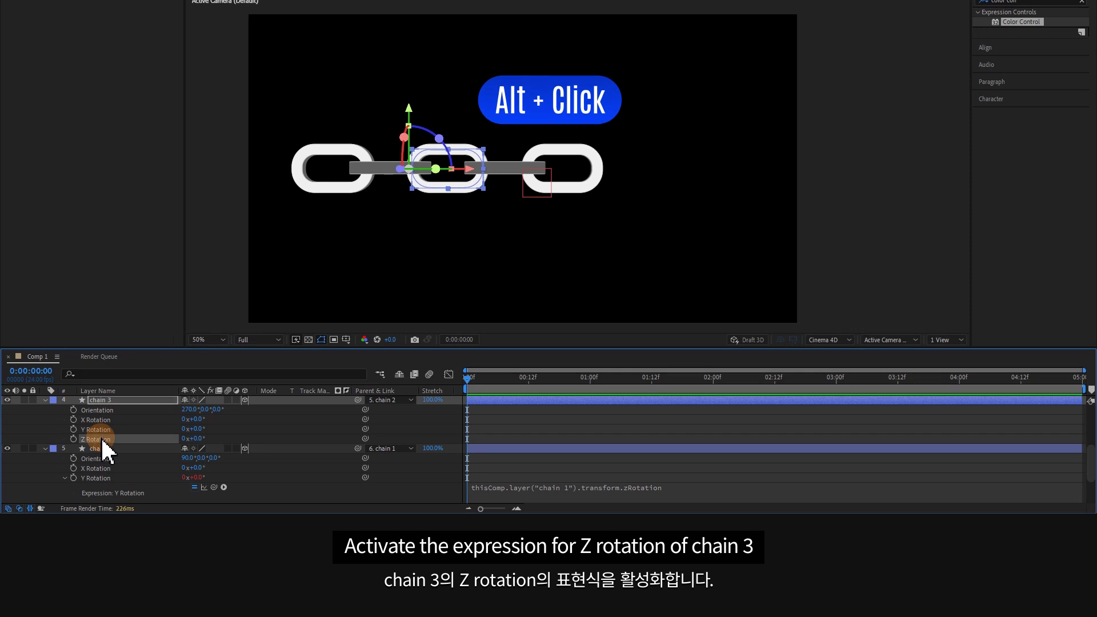
alt+click(73, 438)
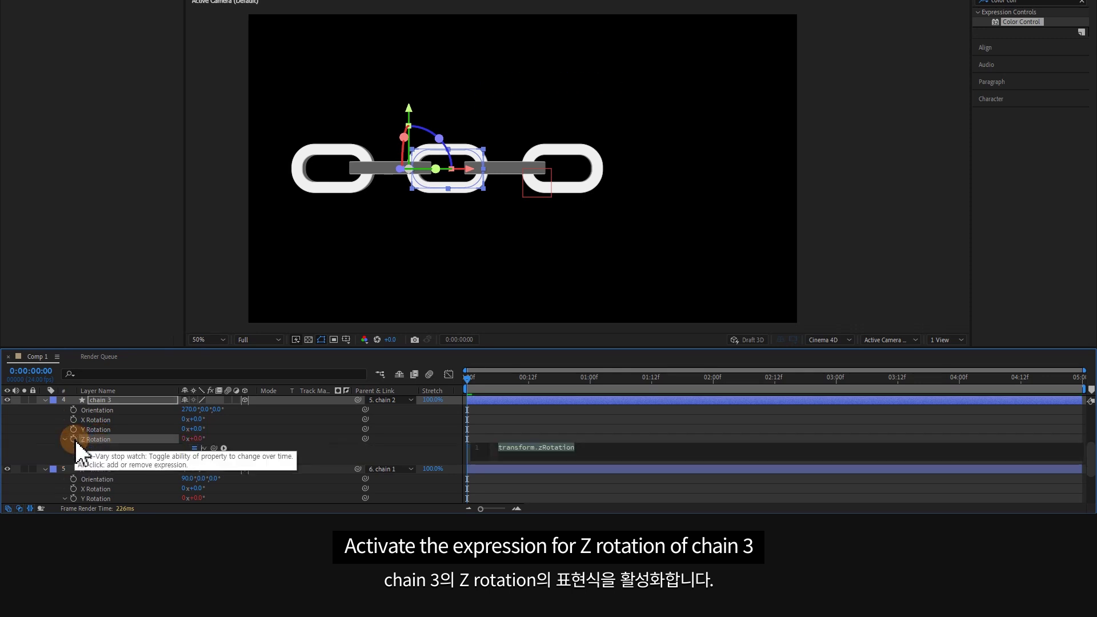
scroll(186, 451, down, 1)
mouse_move(214, 419)
mouse_down()
mouse_move(226, 437)
mouse_move(95, 477)
mouse_move(108, 472)
mouse_up()
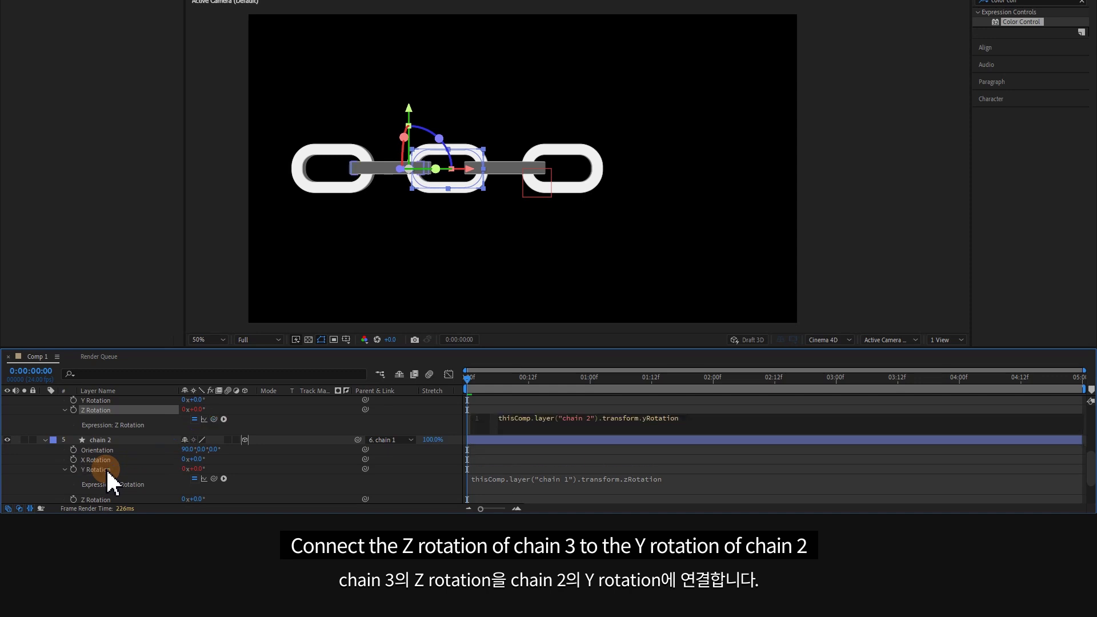
click(45, 421)
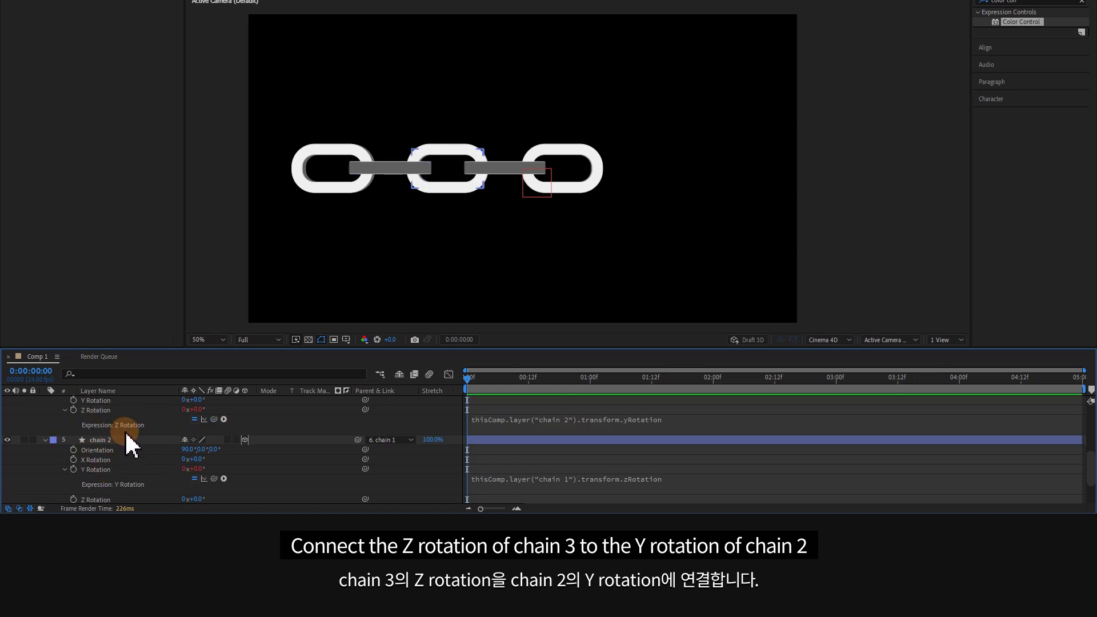
Step: Link chain 4's Y Rotation to chain 3's Z Rotation, and chain 5's Z Rotation to chain 4
scroll(128, 440, up, 1)
scroll(128, 441, up, 1)
scroll(128, 441, up, 1)
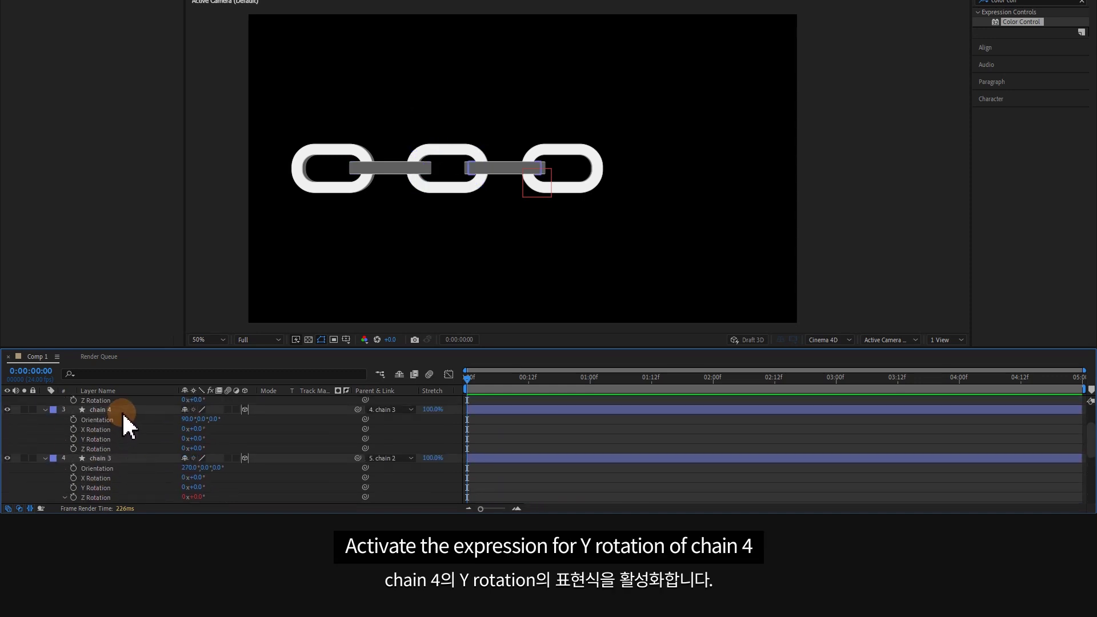
click(130, 410)
alt+click(73, 439)
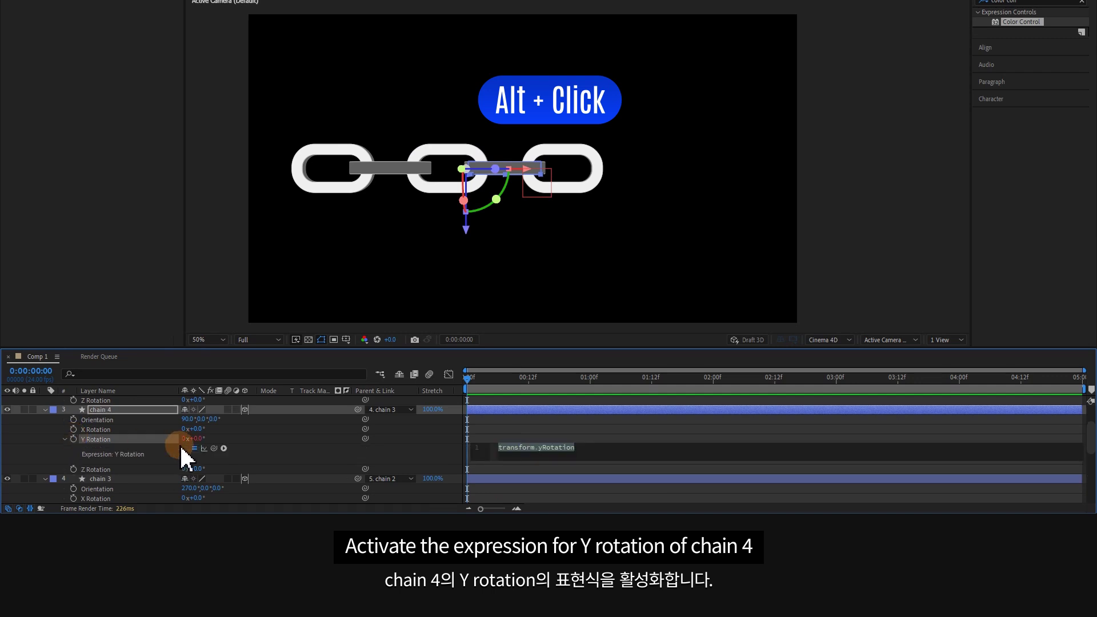
scroll(184, 453, down, 1)
drag(213, 419, 103, 484)
click(57, 420)
scroll(84, 450, up, 3)
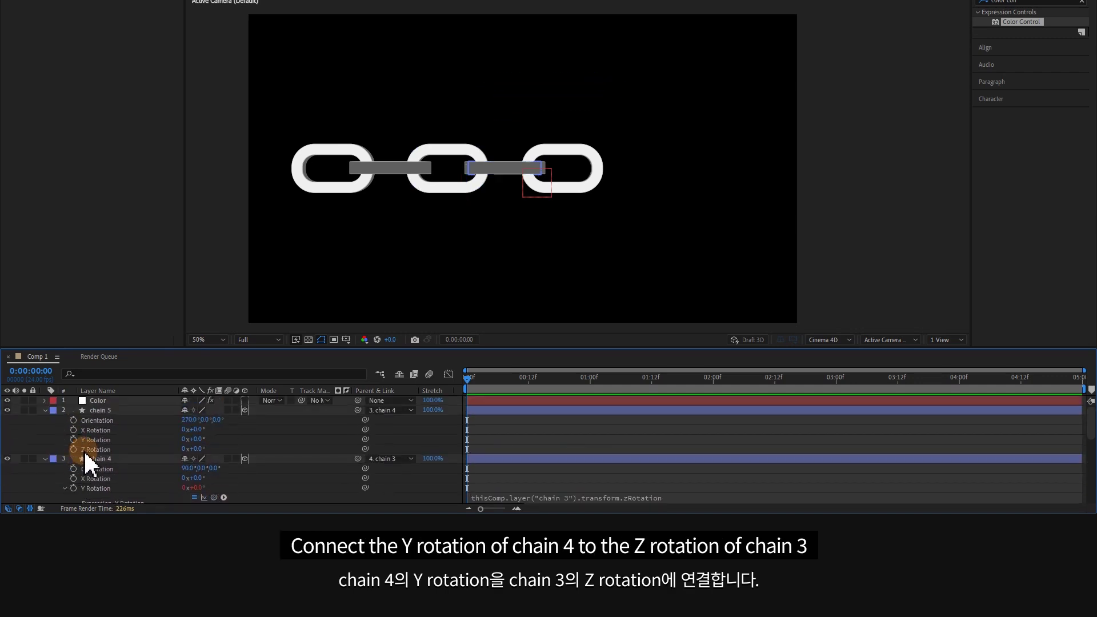
alt+click(73, 450)
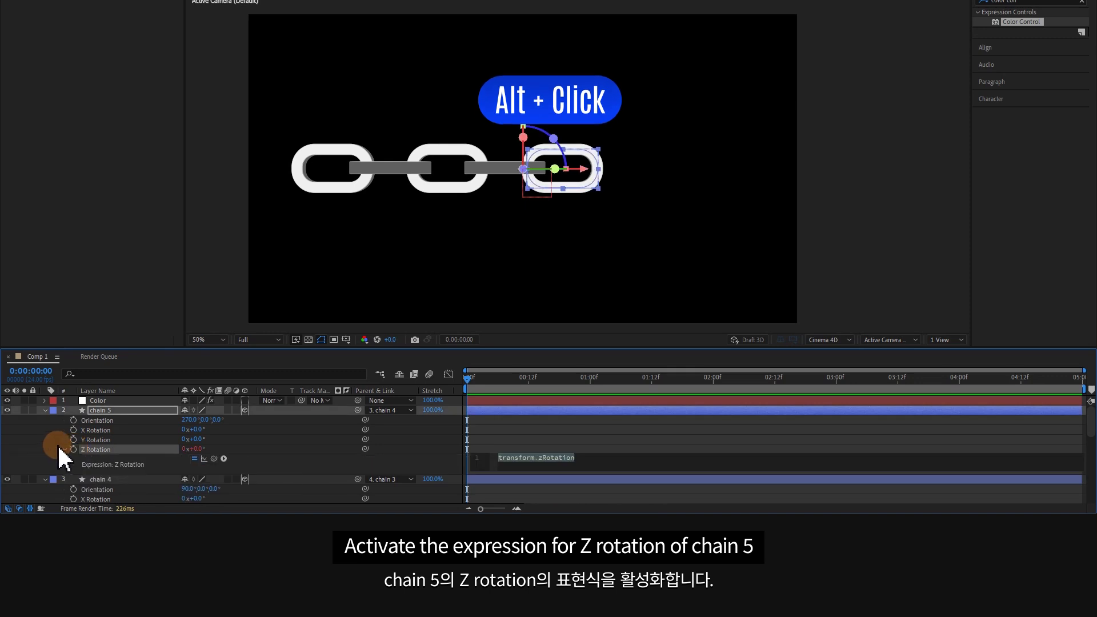
scroll(63, 457, down, 1)
drag(214, 429, 91, 479)
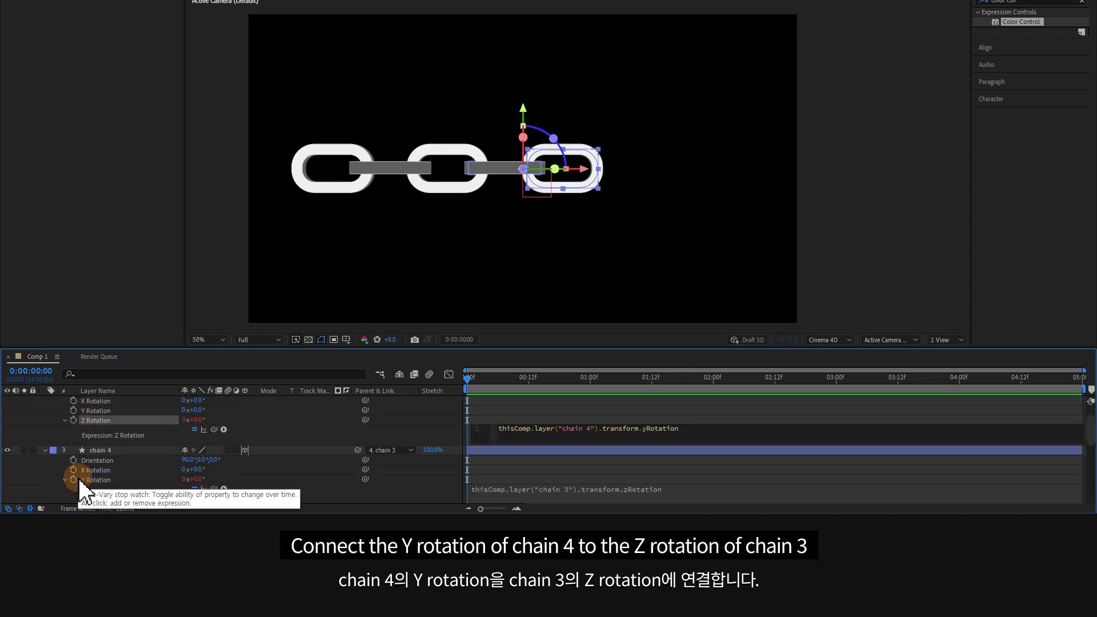
click(51, 422)
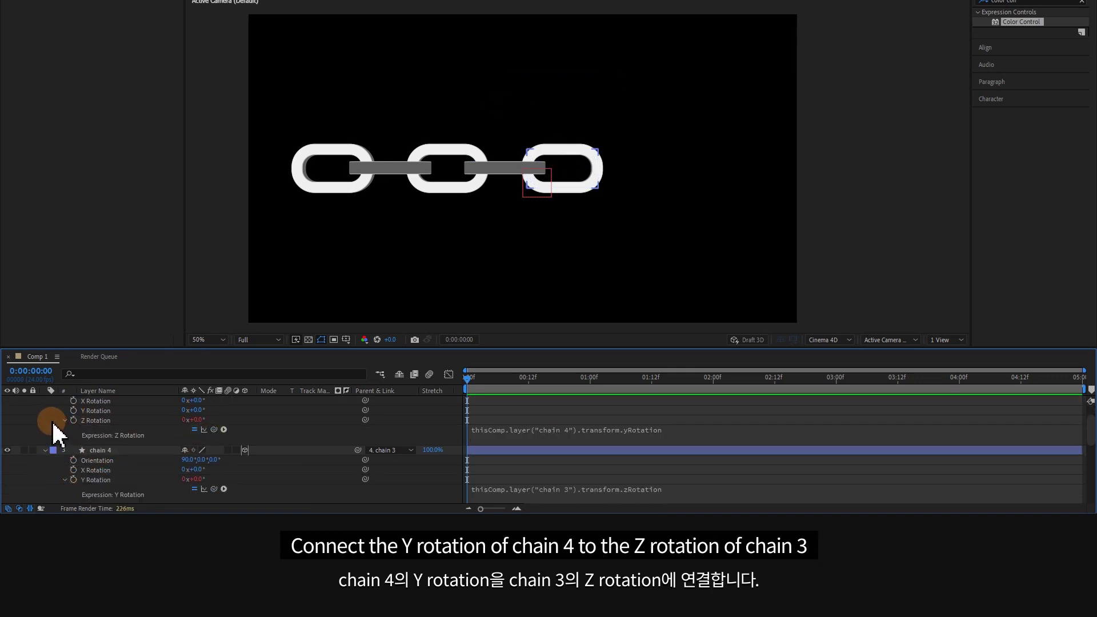
scroll(130, 441, down, 3)
scroll(130, 446, down, 2)
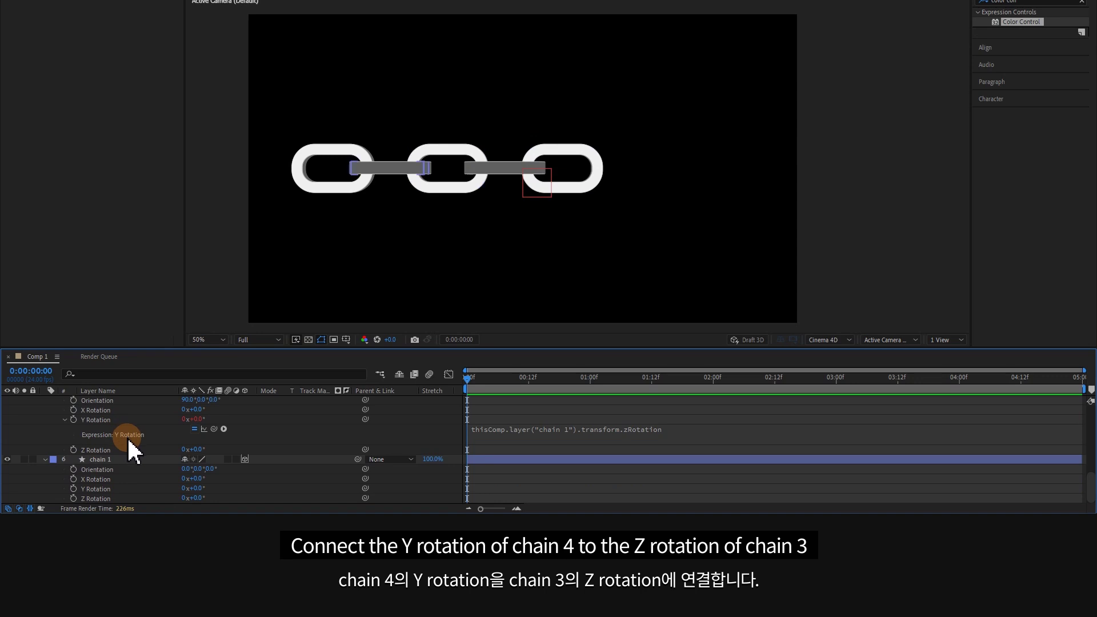
click(125, 458)
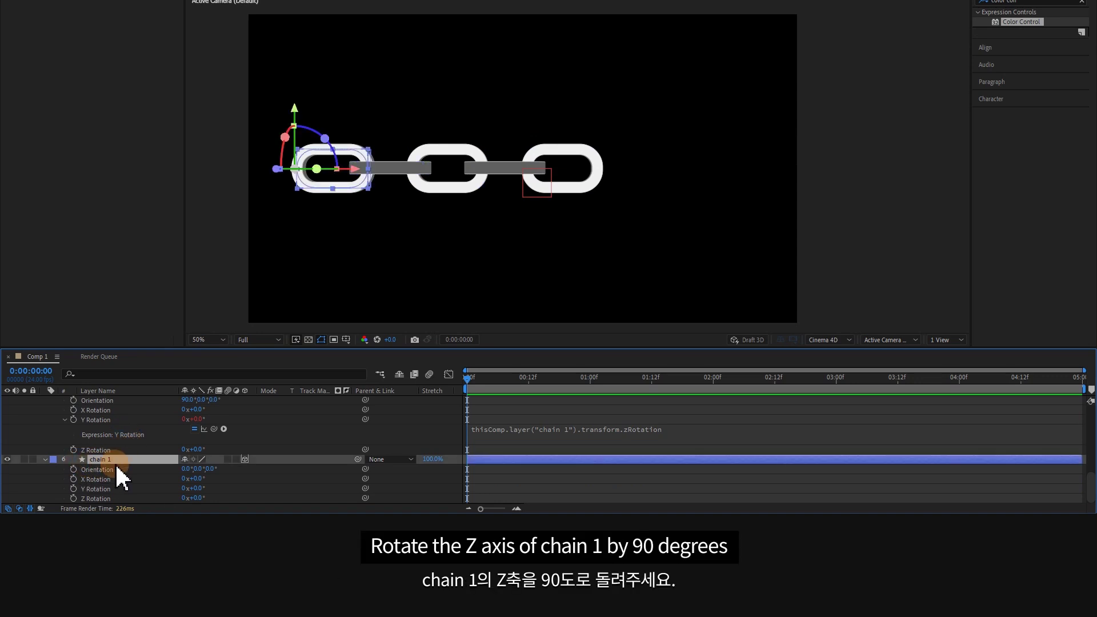
click(217, 468)
text(90)
Step: Confirm chain 1's 90° Z orientation, collapse the rotation properties and show chain 1's Position
key(Return)
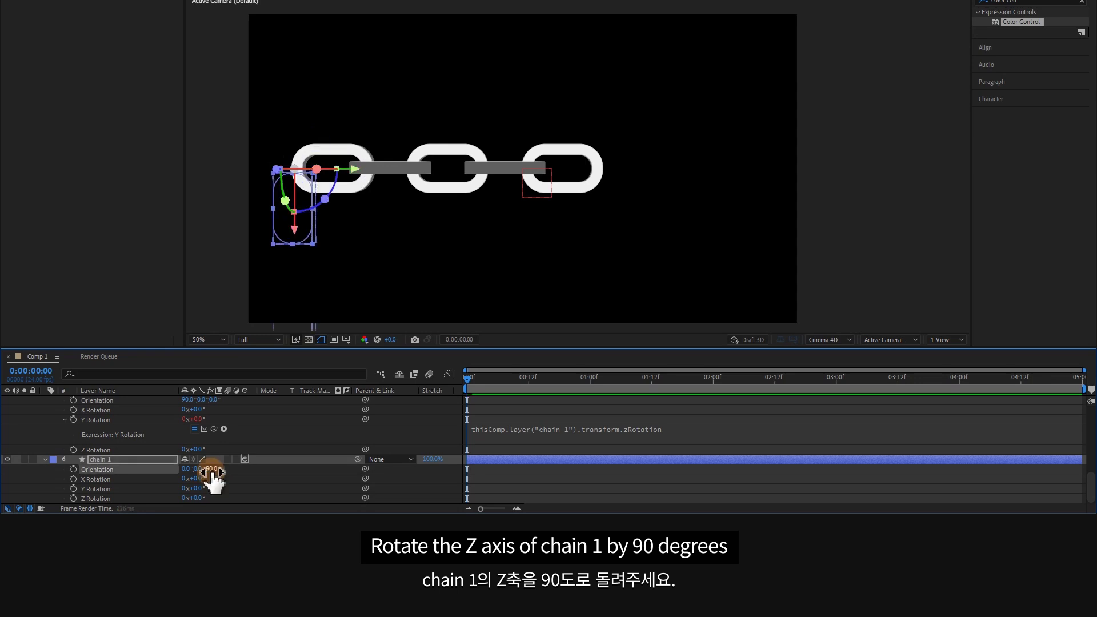
key(p)
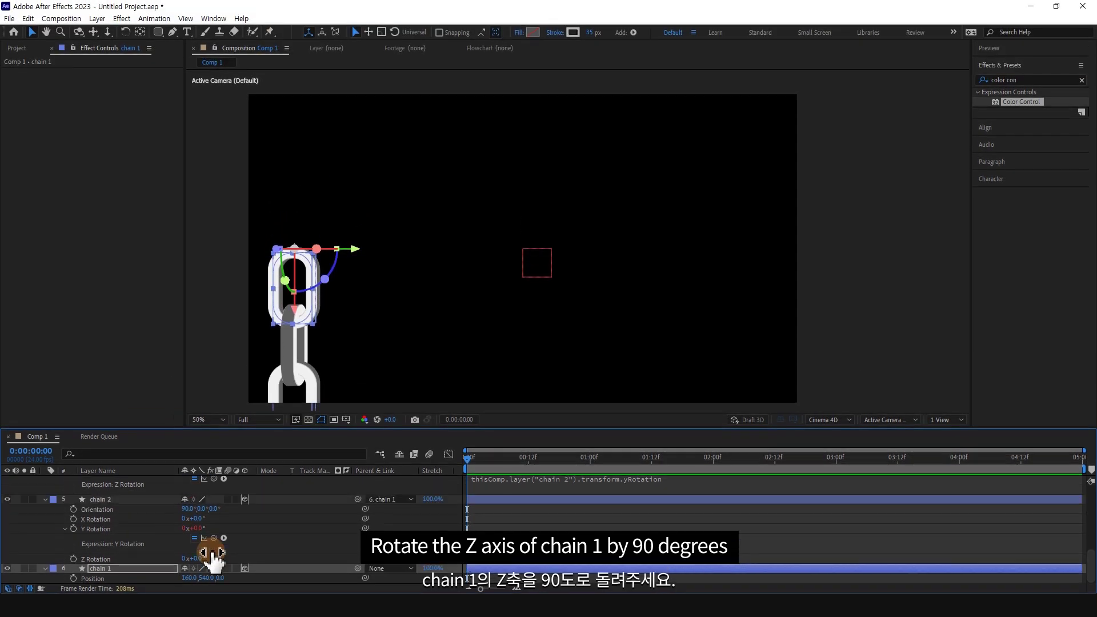
click(44, 501)
click(49, 511)
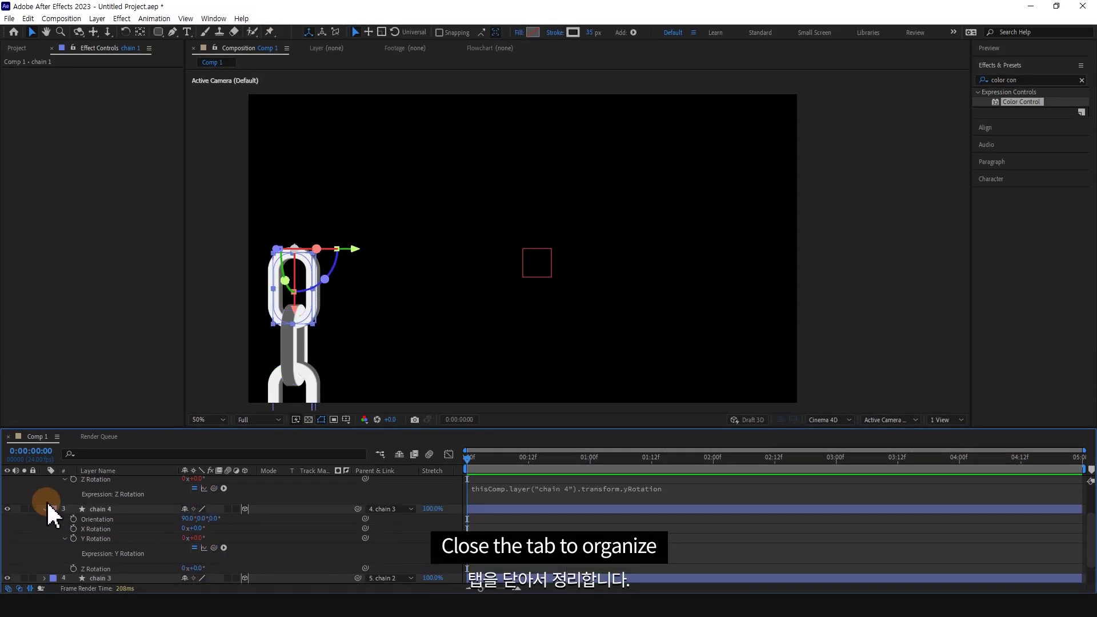
click(73, 546)
click(136, 540)
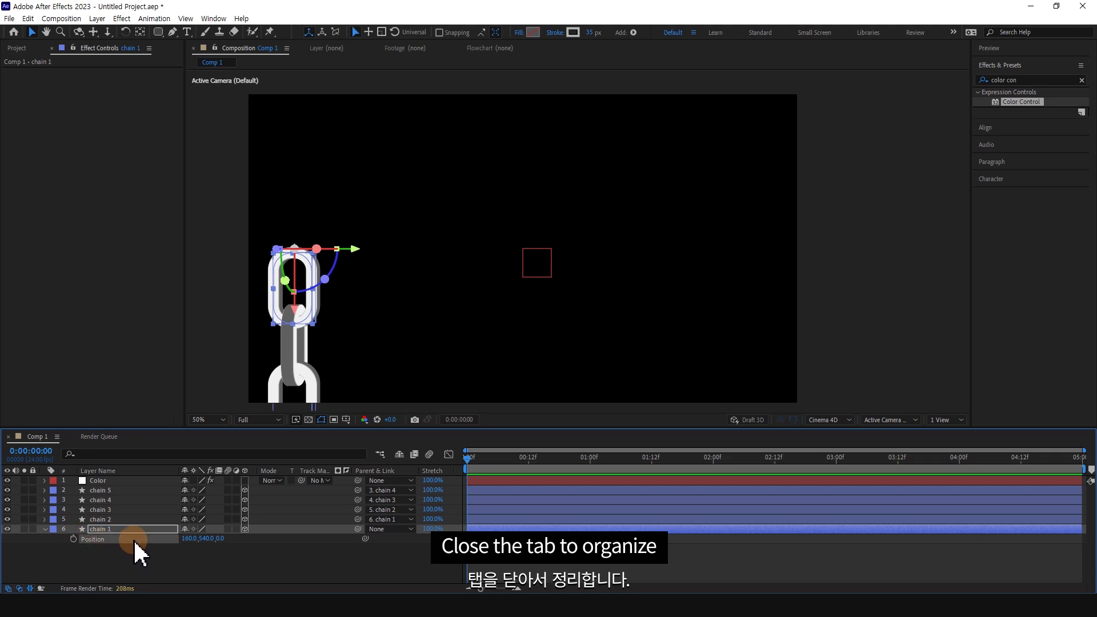
Step: Check the 1920-pixel comp width, then set chain 1's Position X to 1920/2 = 960
key(ctrl+k)
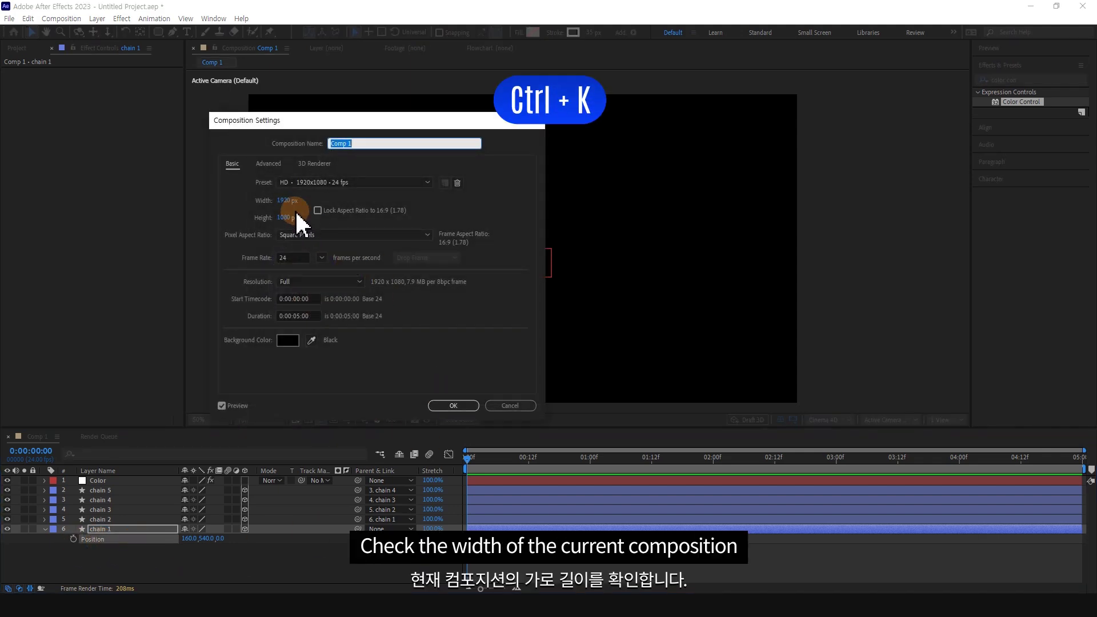
click(283, 201)
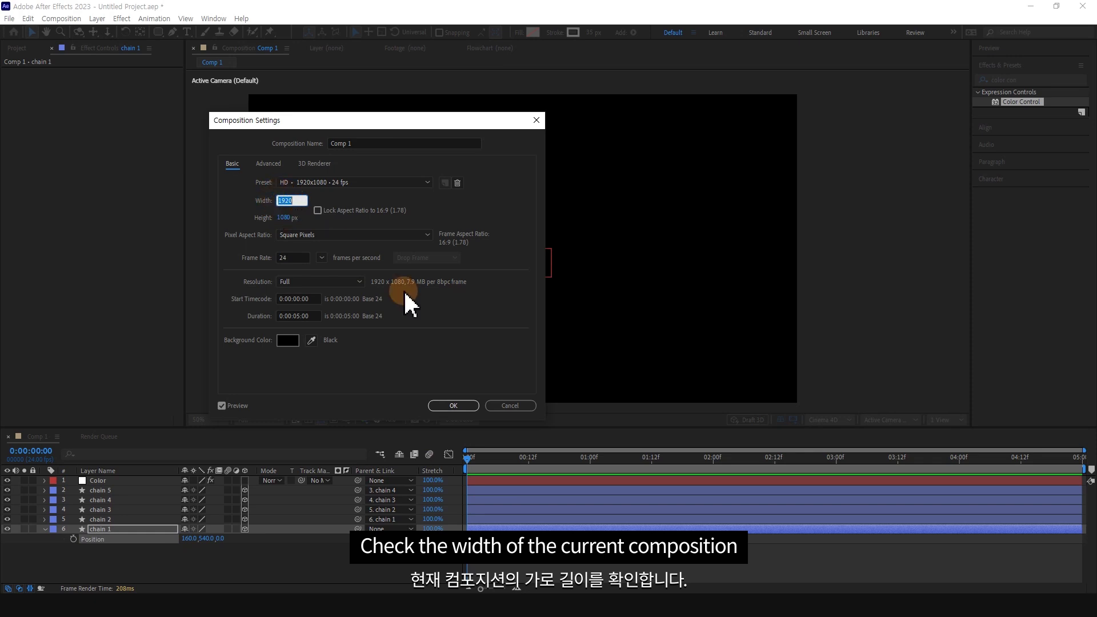
click(511, 406)
text(920/2)
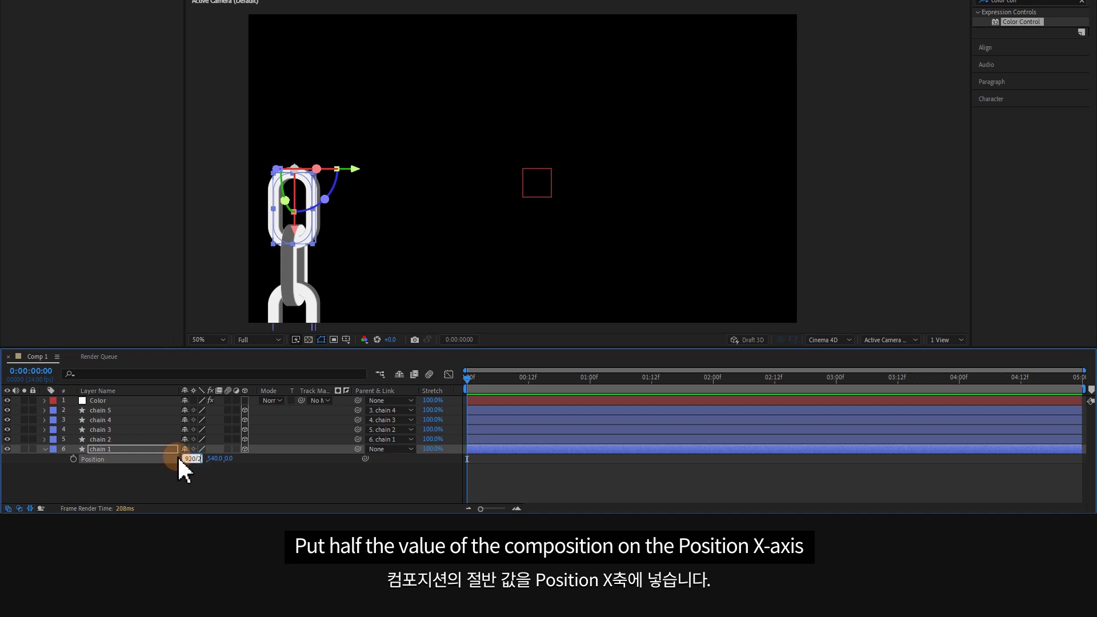
key(Return)
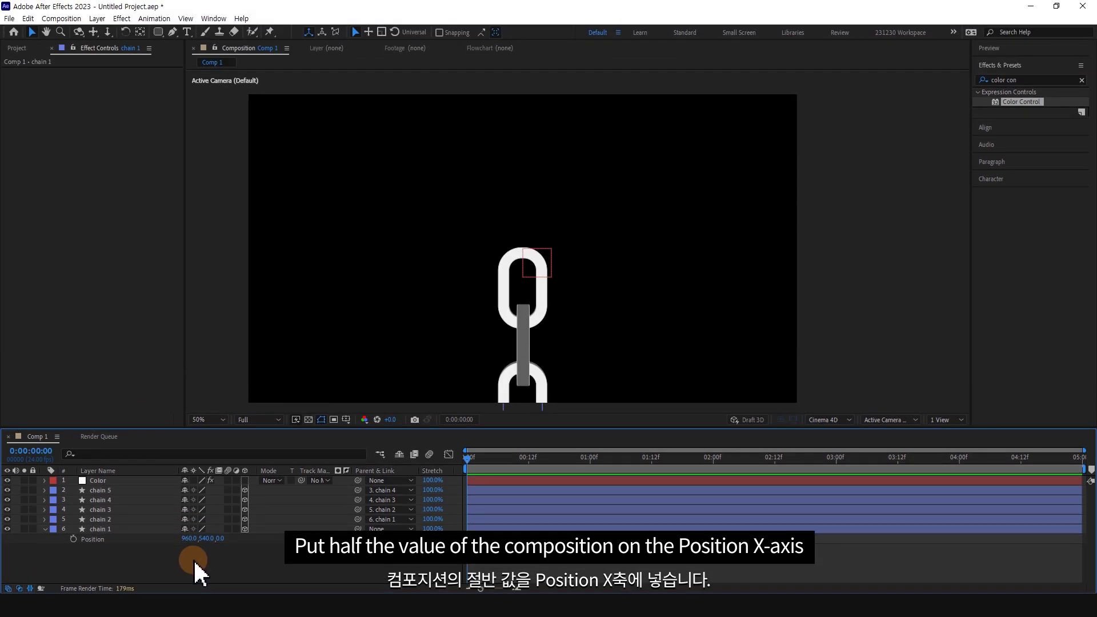
Step: Create a new Null Object layer and rename it chain control
right_click(221, 271)
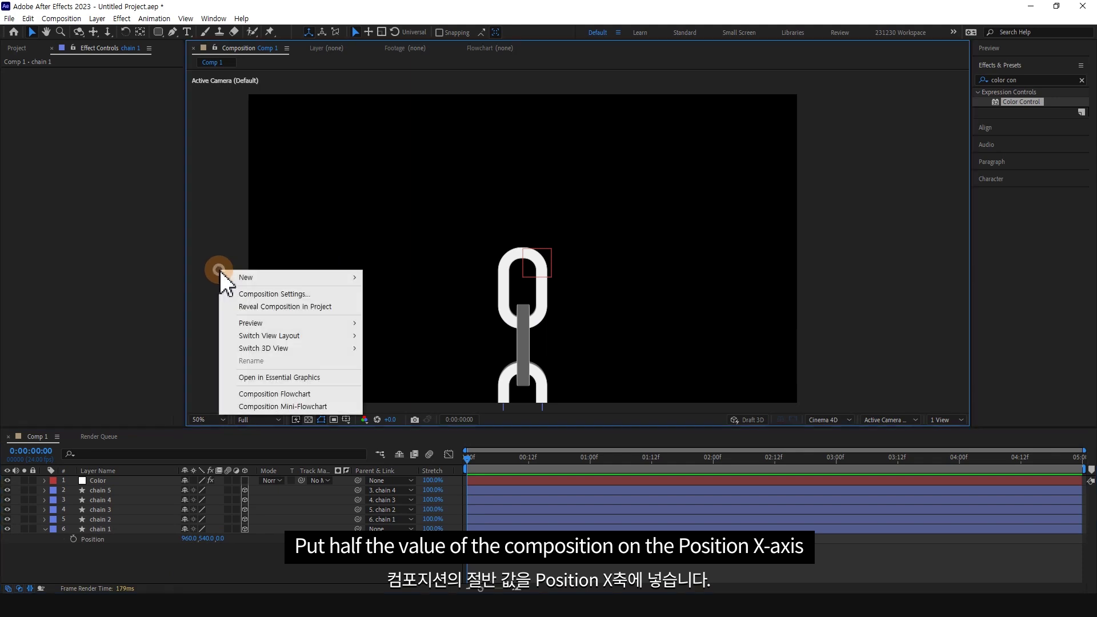
mouse_move(241, 279)
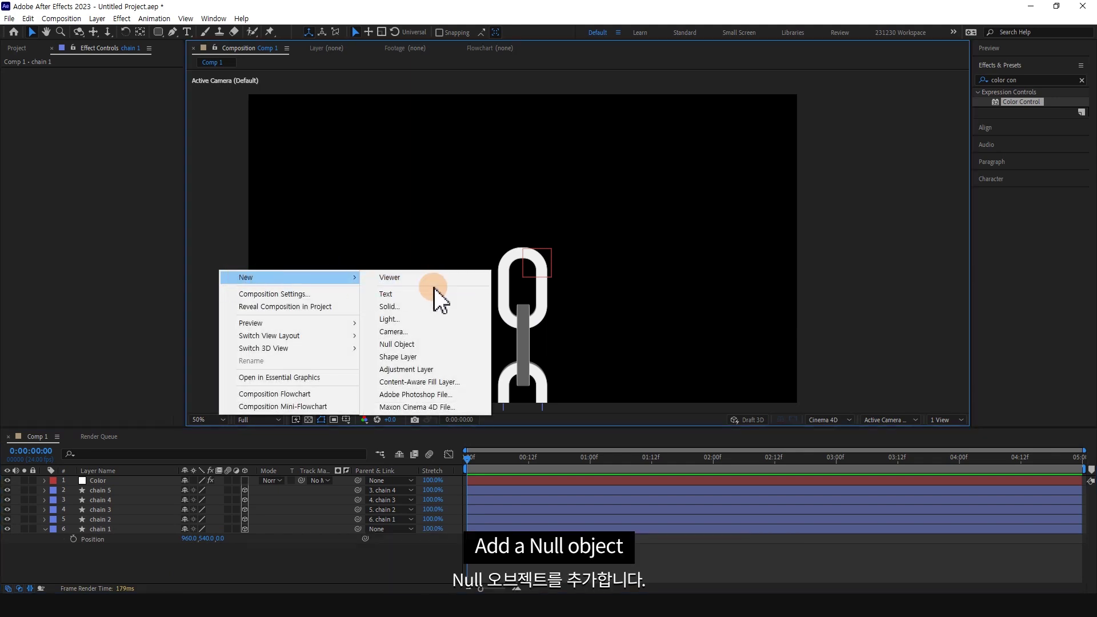
click(433, 343)
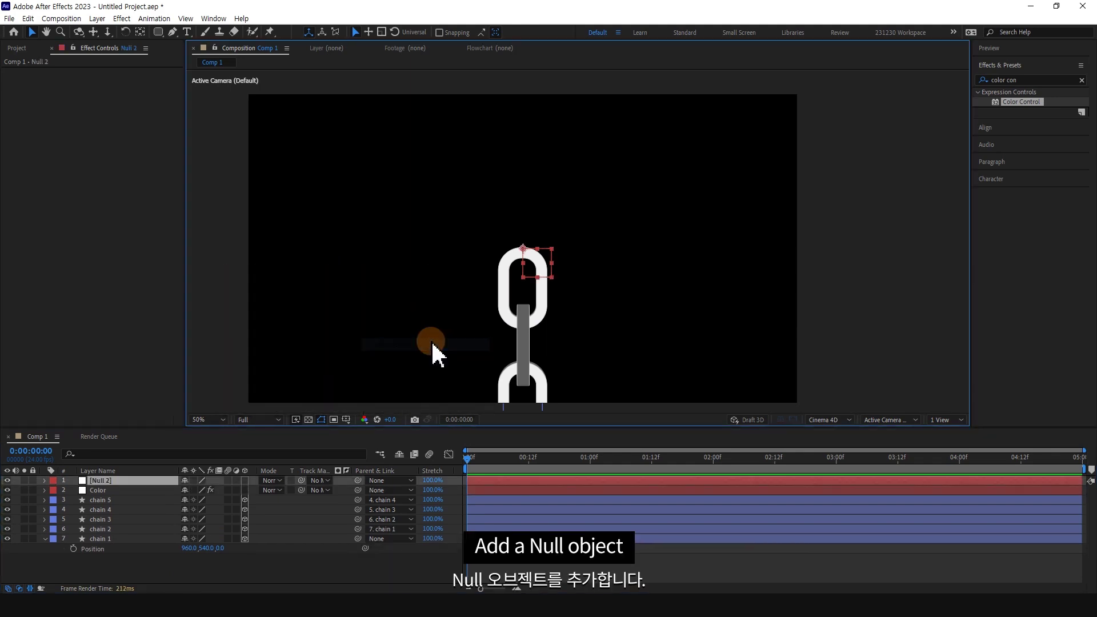
right_click(95, 481)
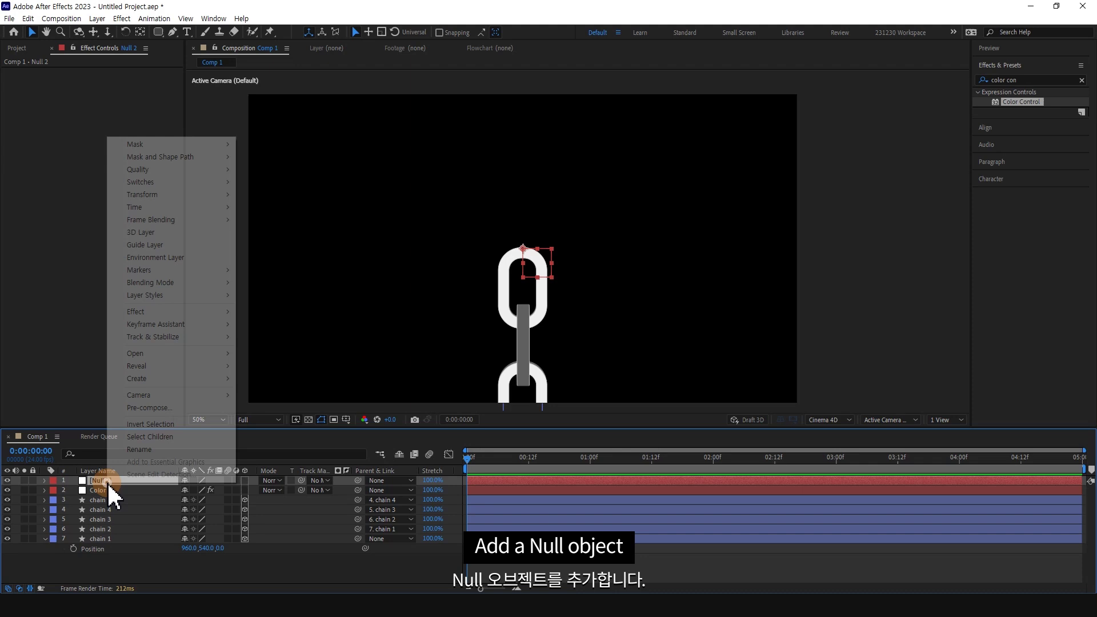
click(169, 449)
text(chain control)
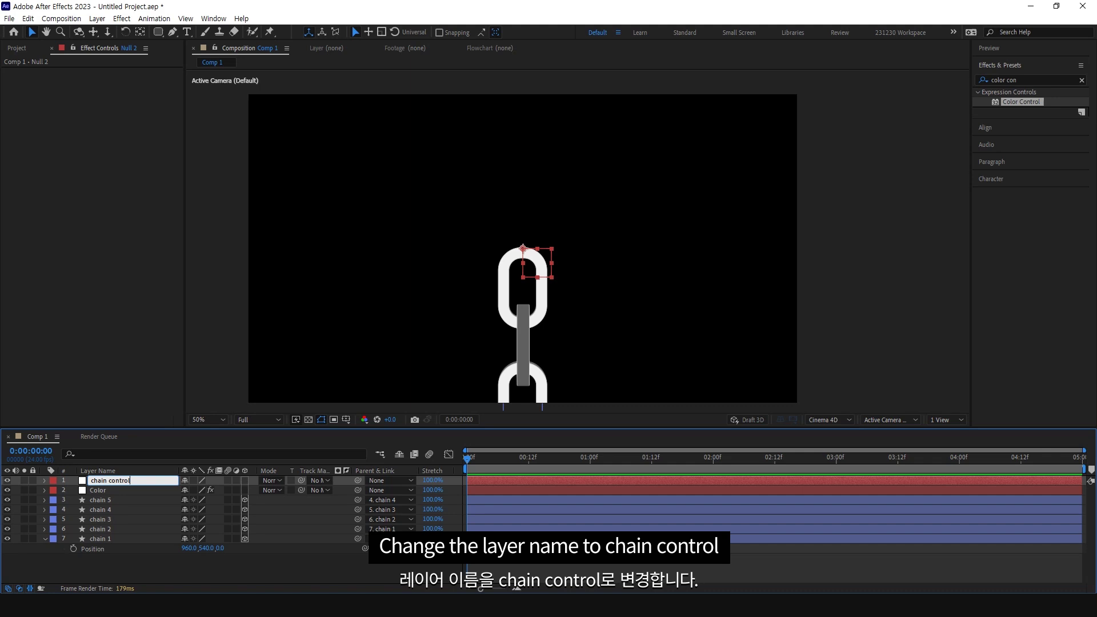
click(169, 449)
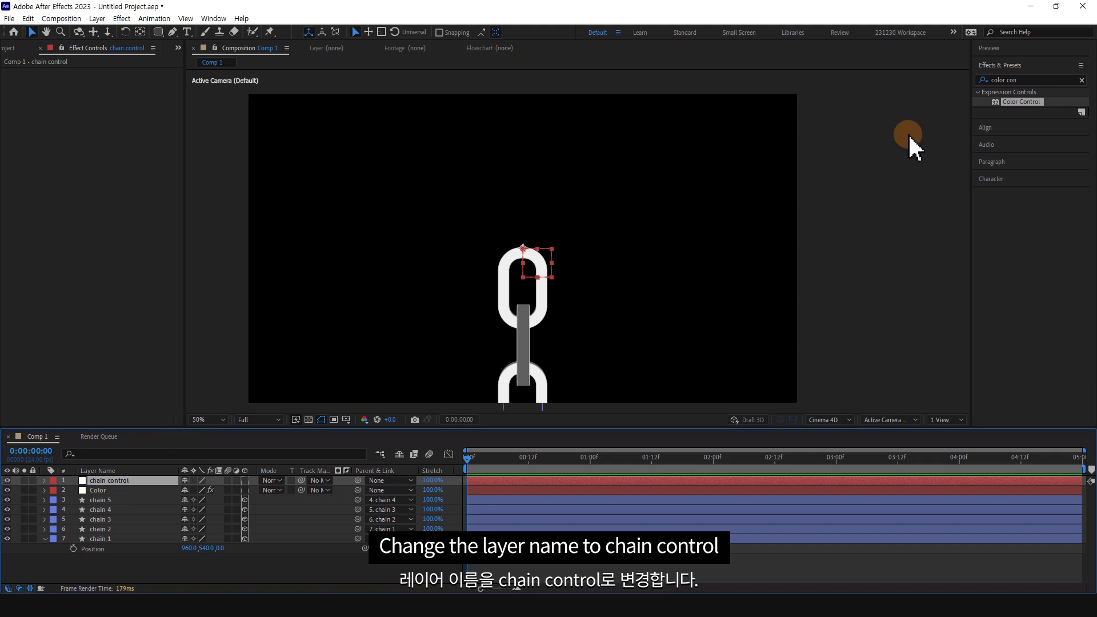
Step: Search 'slider' in Effects & Presets and apply Slider Control to the chain control layer
click(1045, 80)
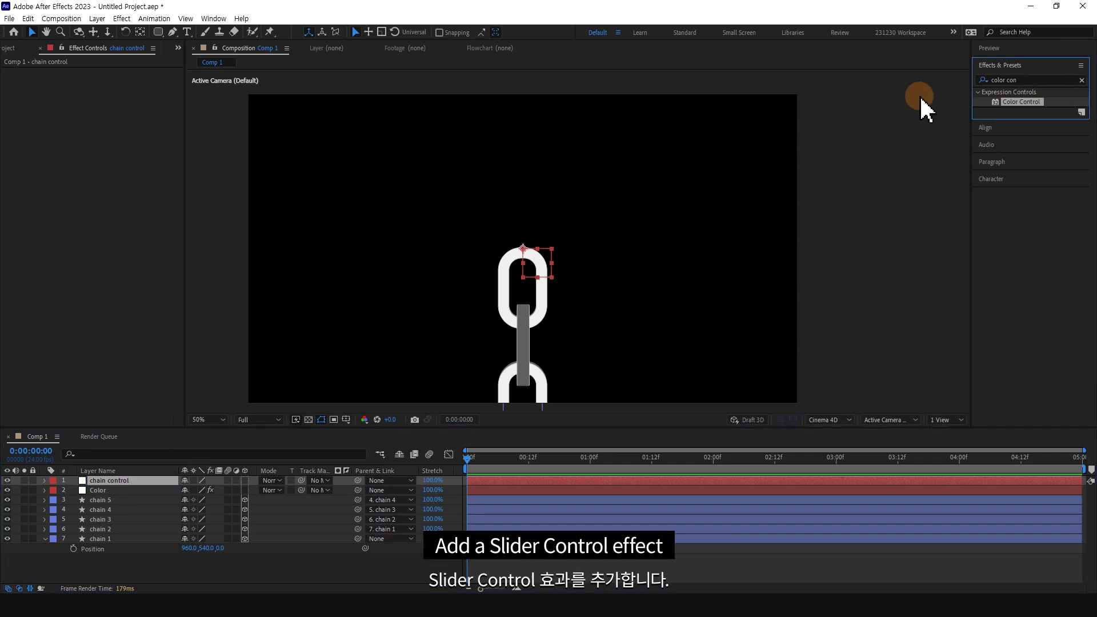
click(1037, 79)
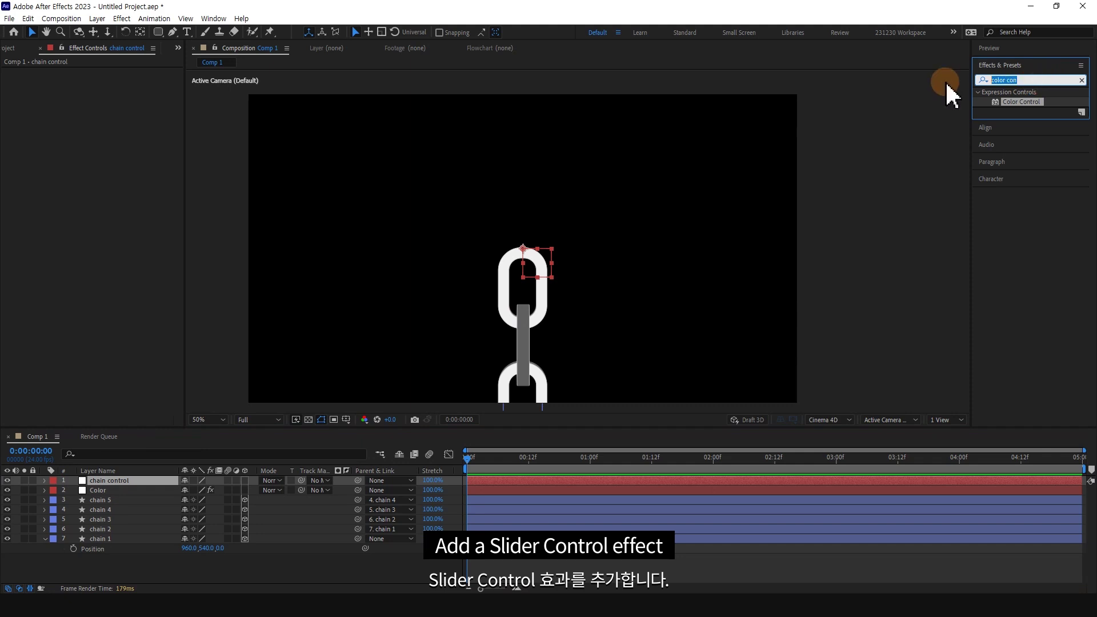
text(slider)
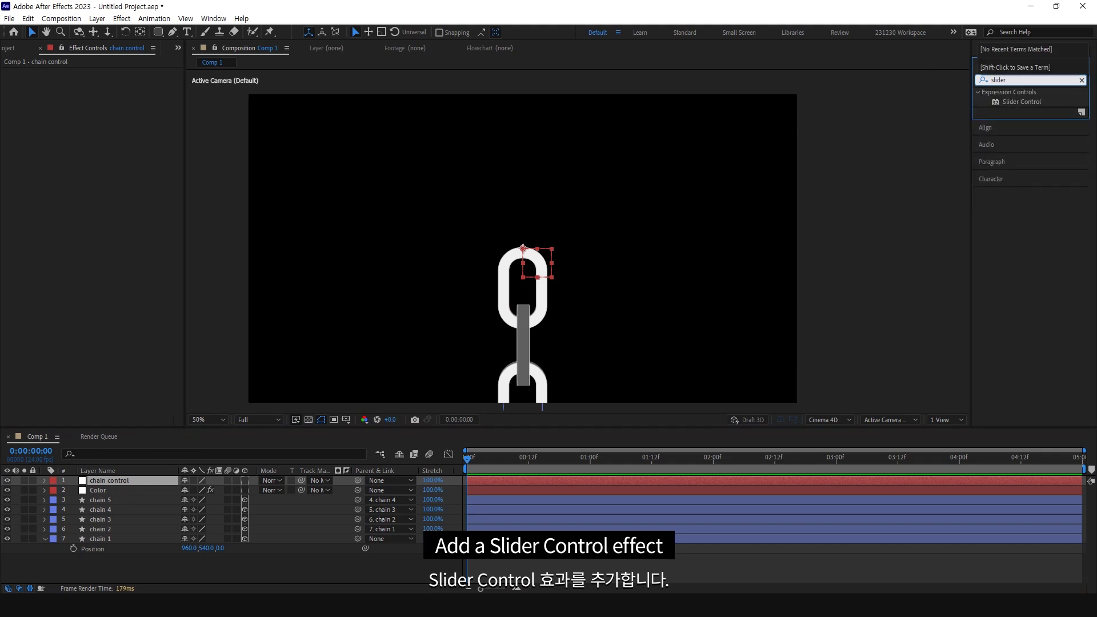
drag(1022, 101, 139, 483)
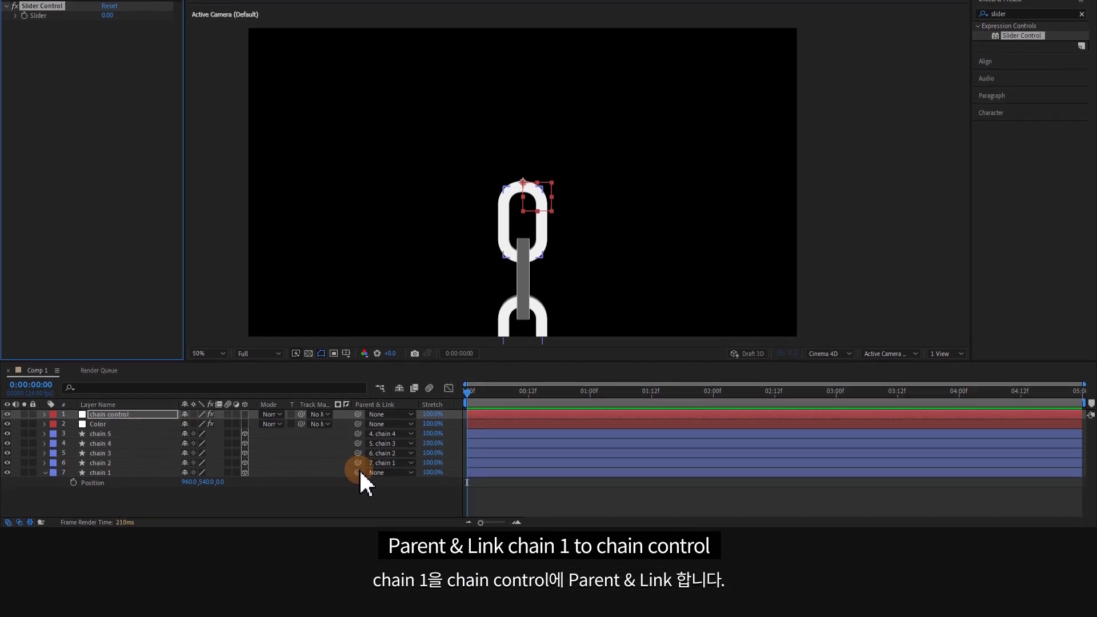
Step: Parent chain 1 to the chain control null and reveal chain 1's rotation properties
mouse_move(357, 459)
mouse_down()
mouse_move(162, 423)
mouse_move(148, 406)
mouse_up()
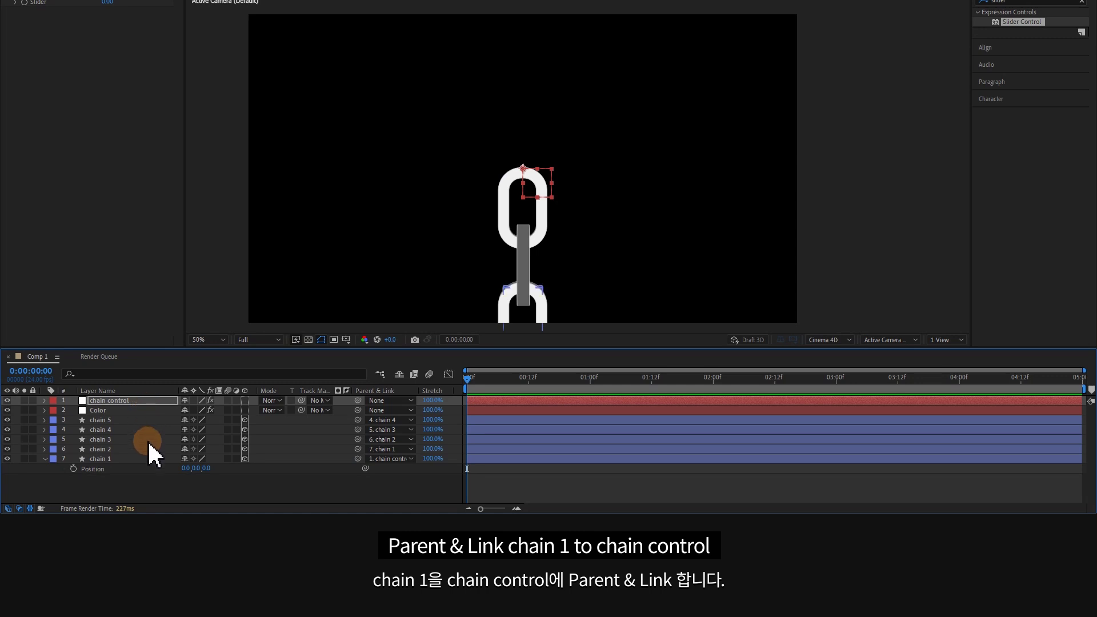
click(149, 462)
key(r)
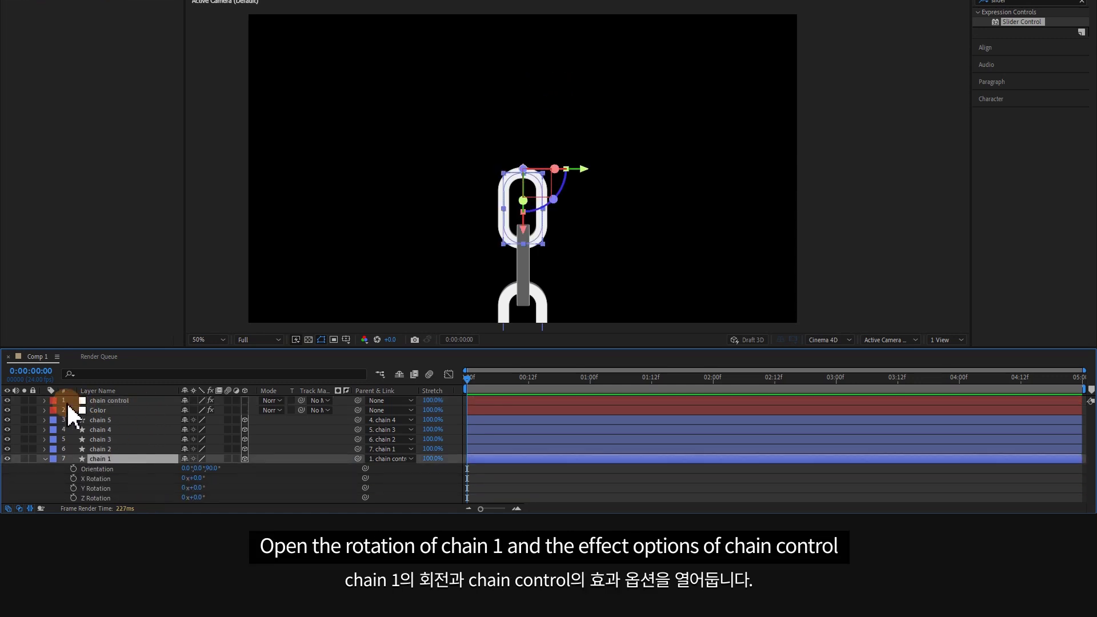
Step: Expand the chain control layer down to its Slider Control's Slider value
click(45, 401)
click(55, 412)
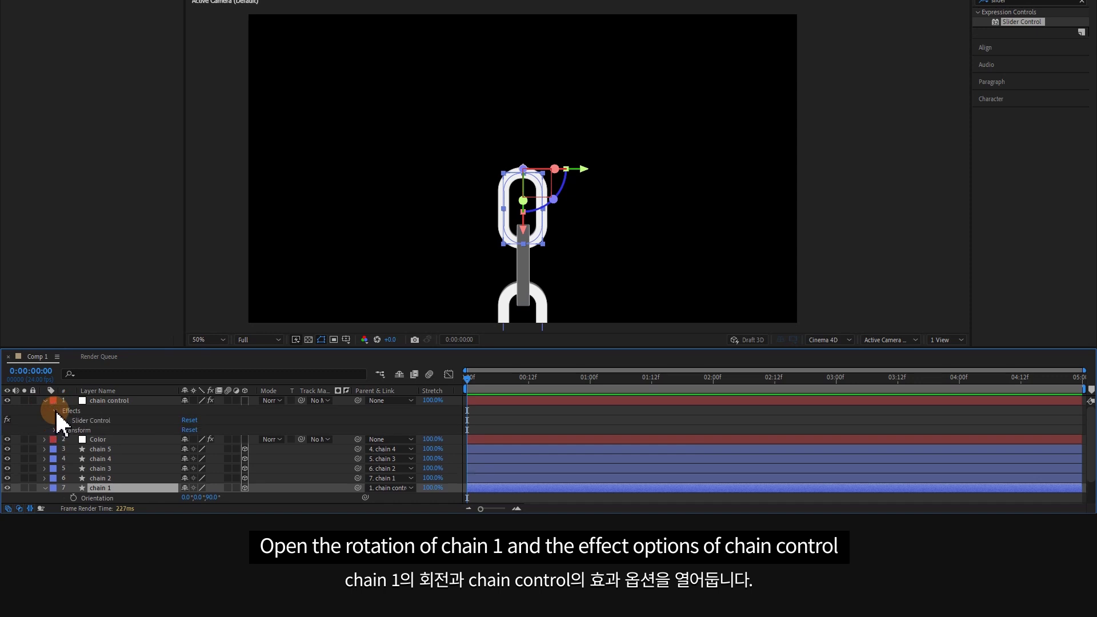
click(62, 420)
click(86, 423)
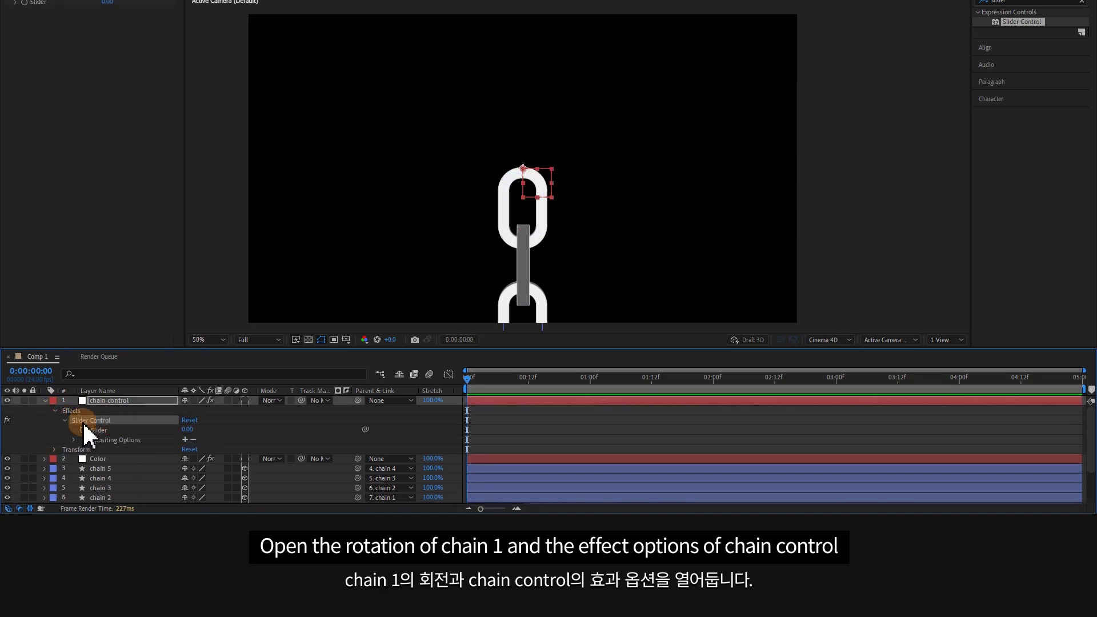
scroll(129, 486, down, 3)
Step: Give chain 1's Z Rotation an expression pick-whipped to the chain control Slider
click(131, 459)
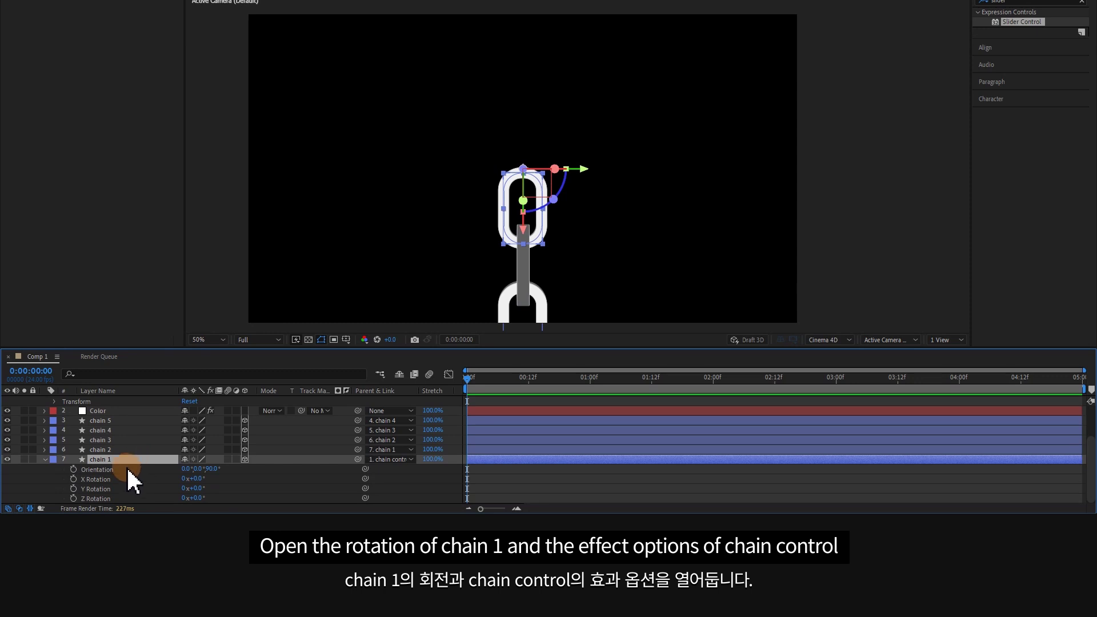
alt+click(74, 499)
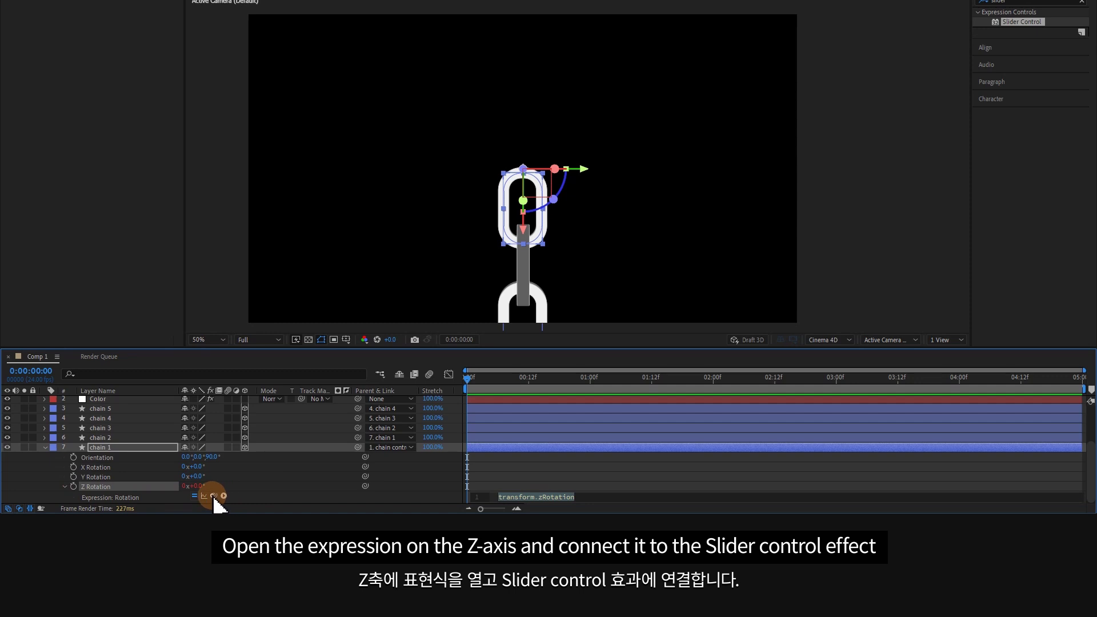
mouse_move(205, 501)
mouse_down()
mouse_move(151, 425)
mouse_move(125, 434)
mouse_up()
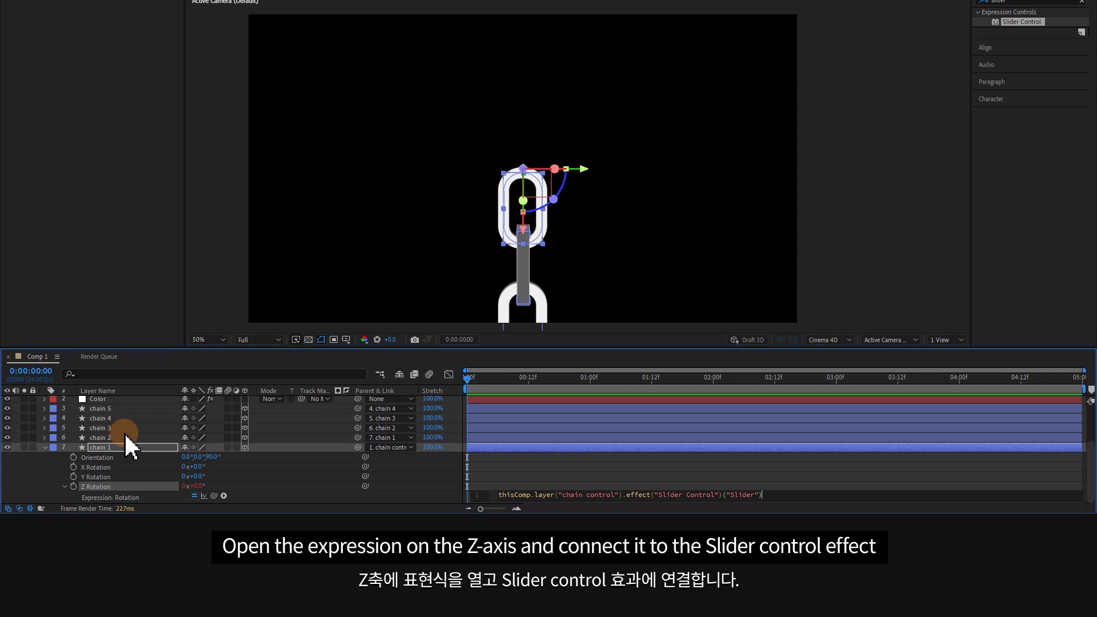
scroll(125, 432, up, 3)
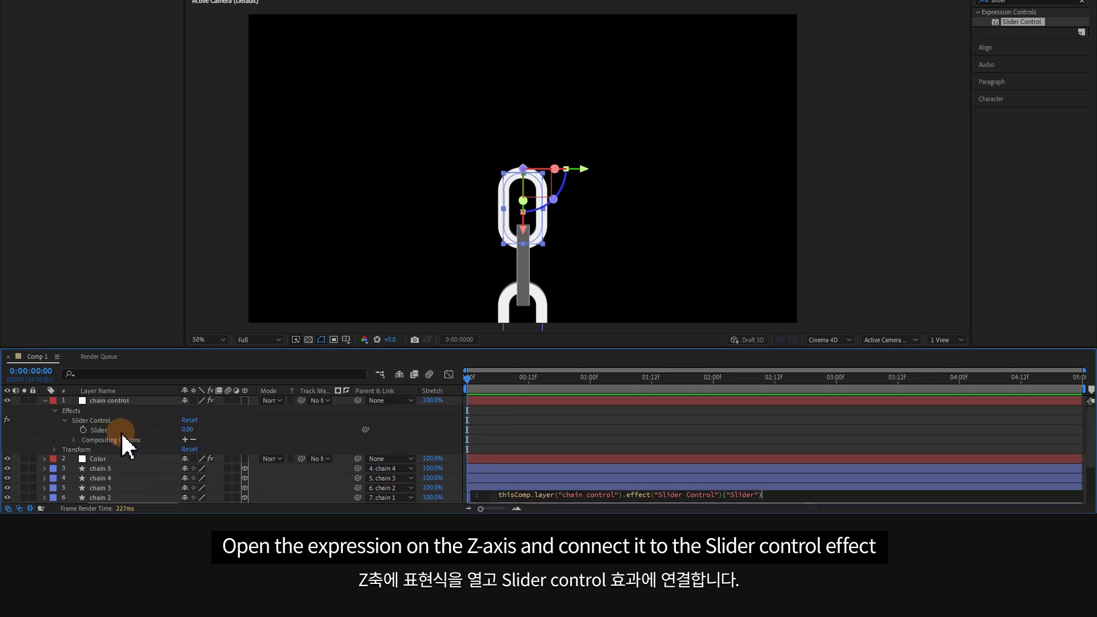
scroll(126, 441, down, 3)
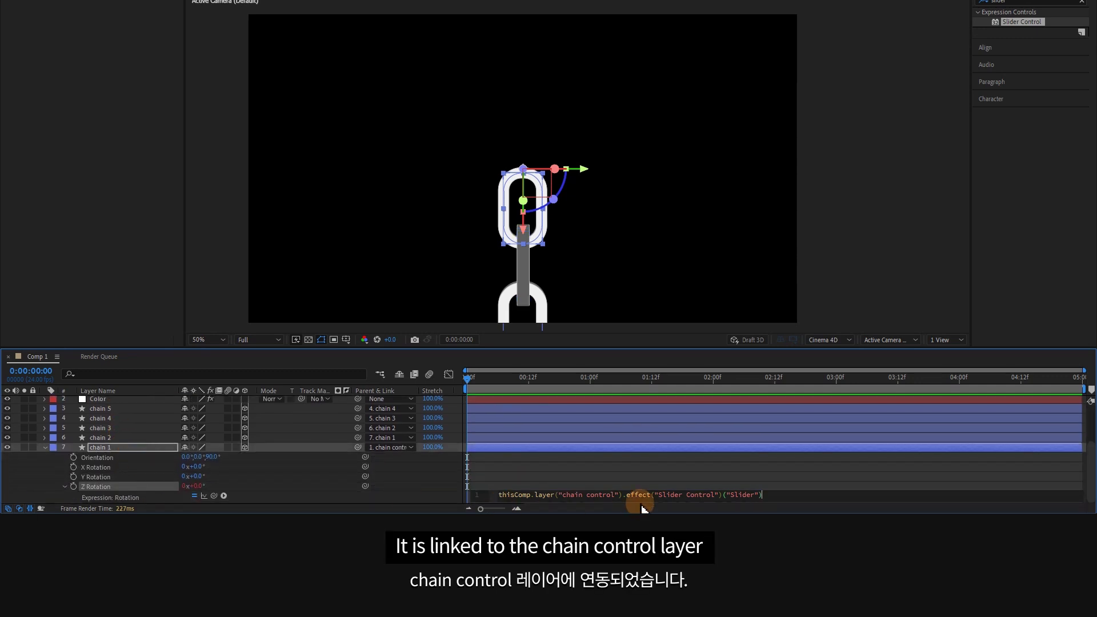
click(656, 492)
scroll(152, 458, up, 3)
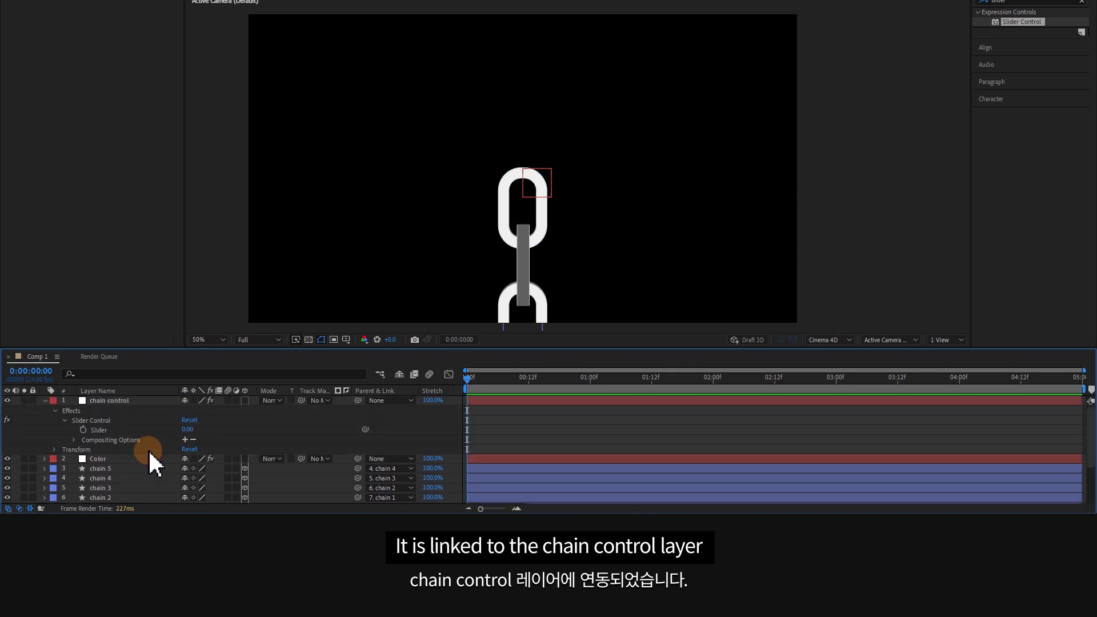
click(133, 412)
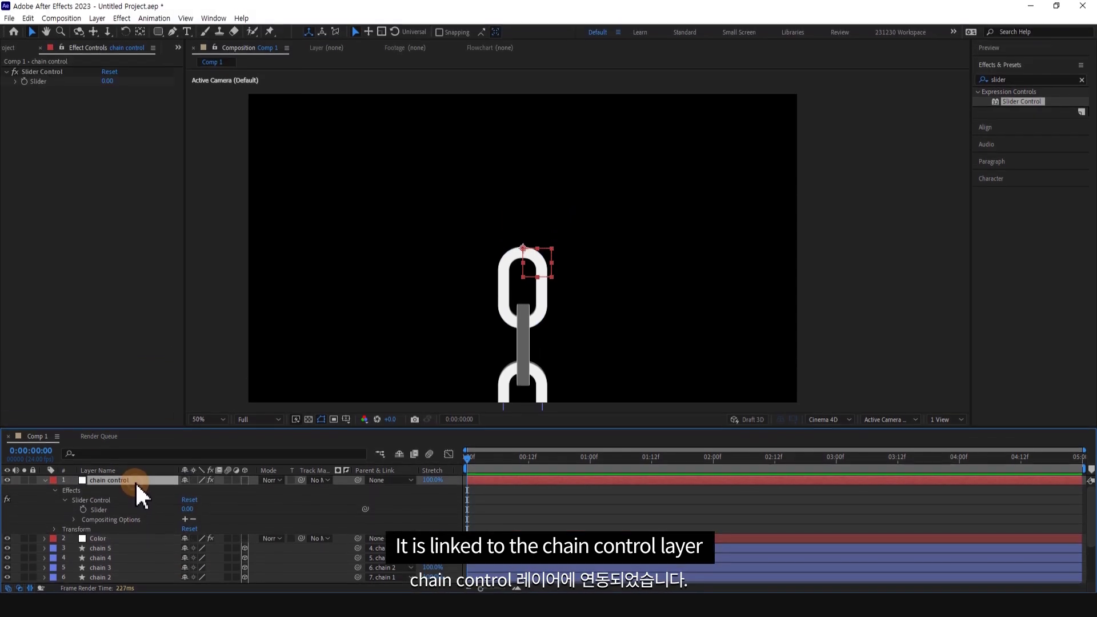
Step: Rename the Slider Control effect to Z
click(53, 76)
right_click(52, 74)
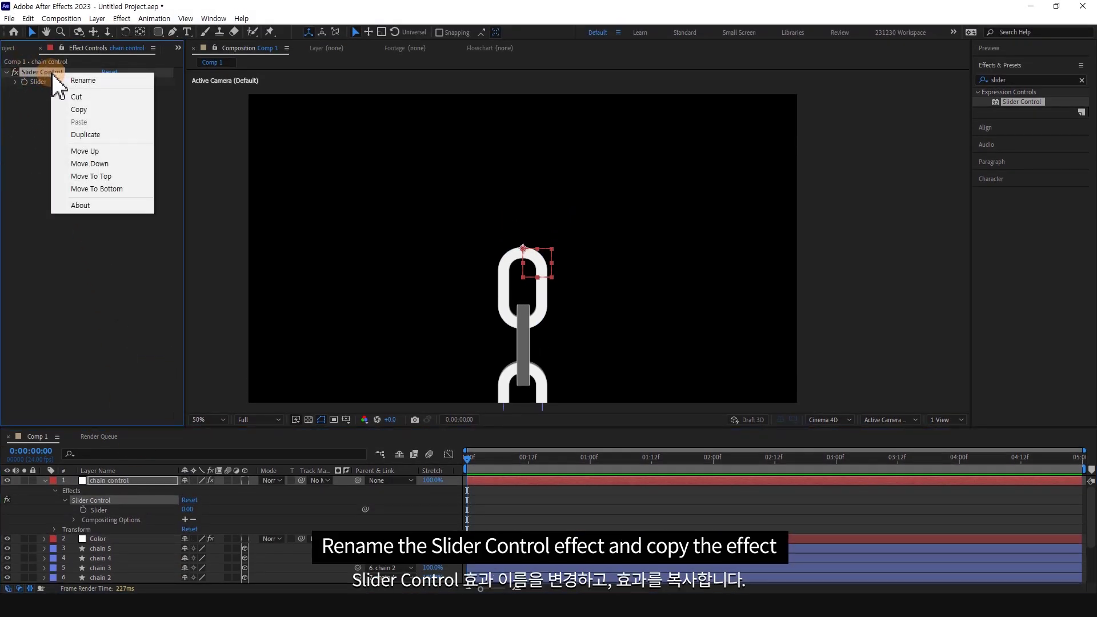
click(75, 80)
text(Z)
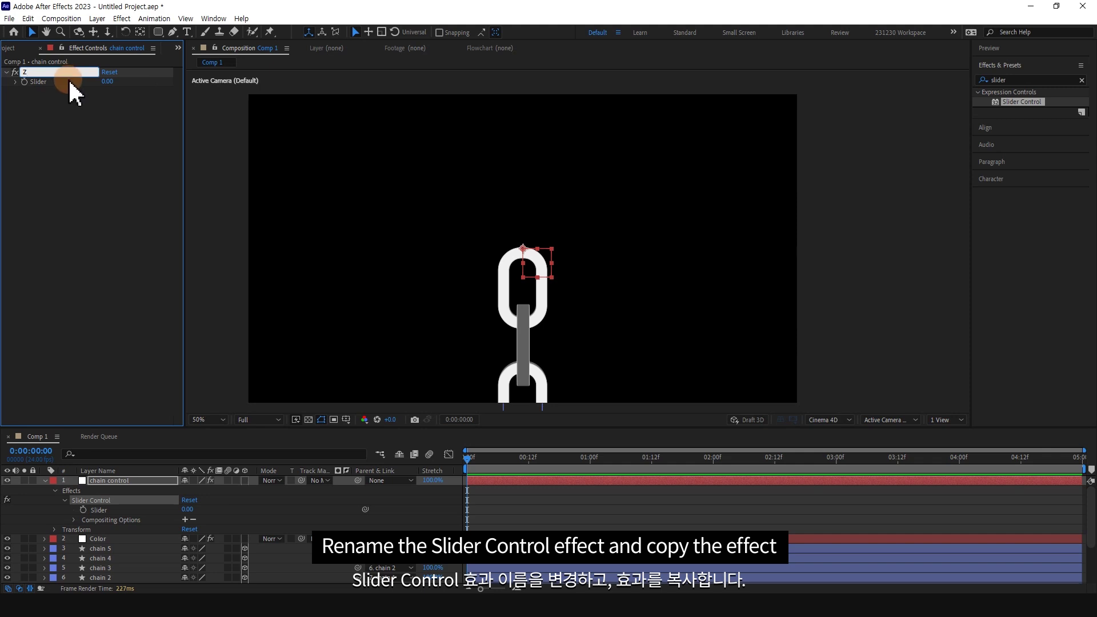
key(Return)
Step: Duplicate the Z slider twice and rename the copies X and Y
click(28, 73)
key(ctrl+d)
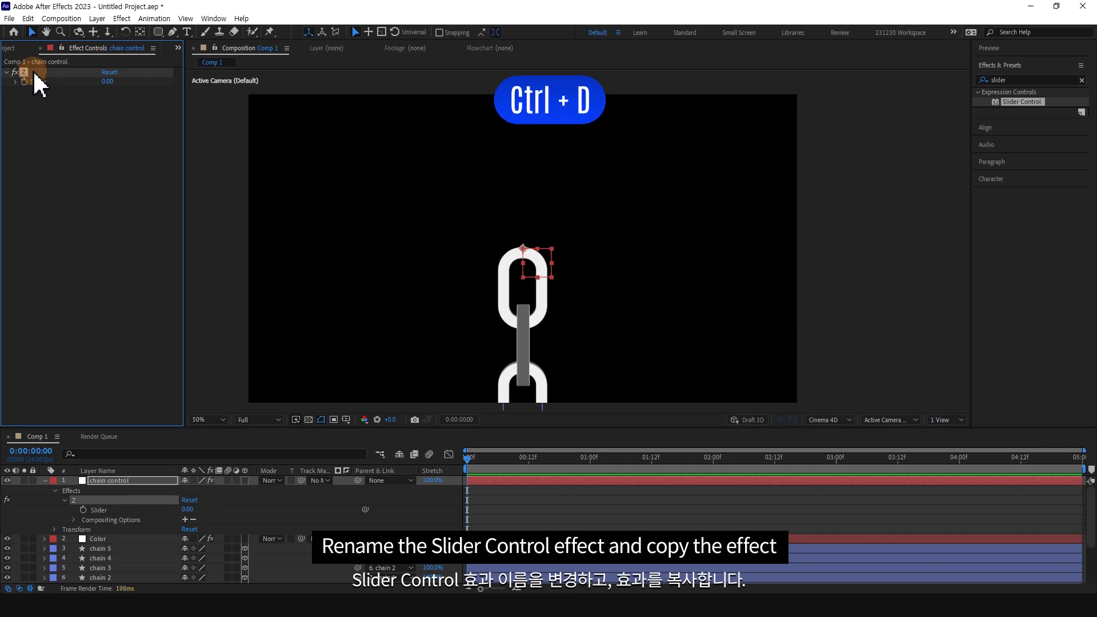
key(ctrl+d)
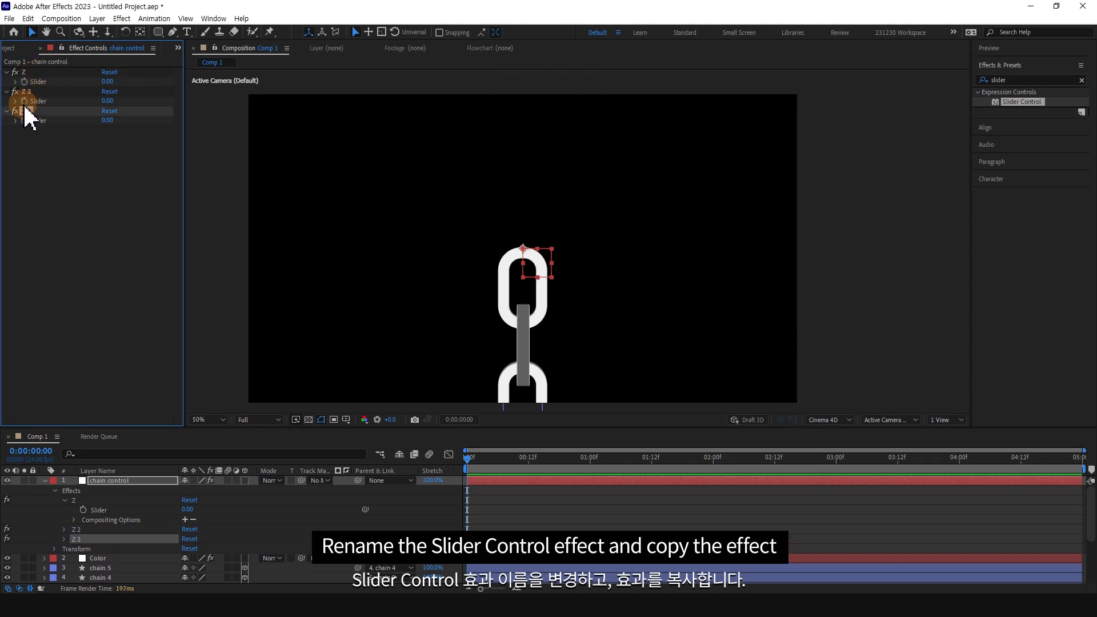
right_click(28, 92)
click(57, 100)
text(X)
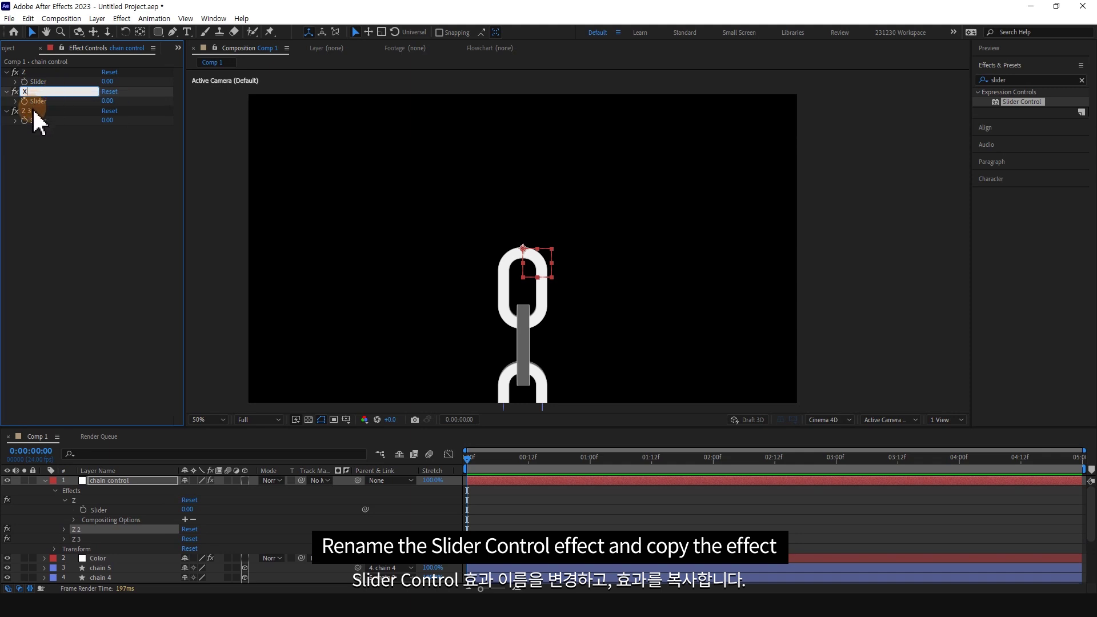
right_click(33, 112)
click(60, 117)
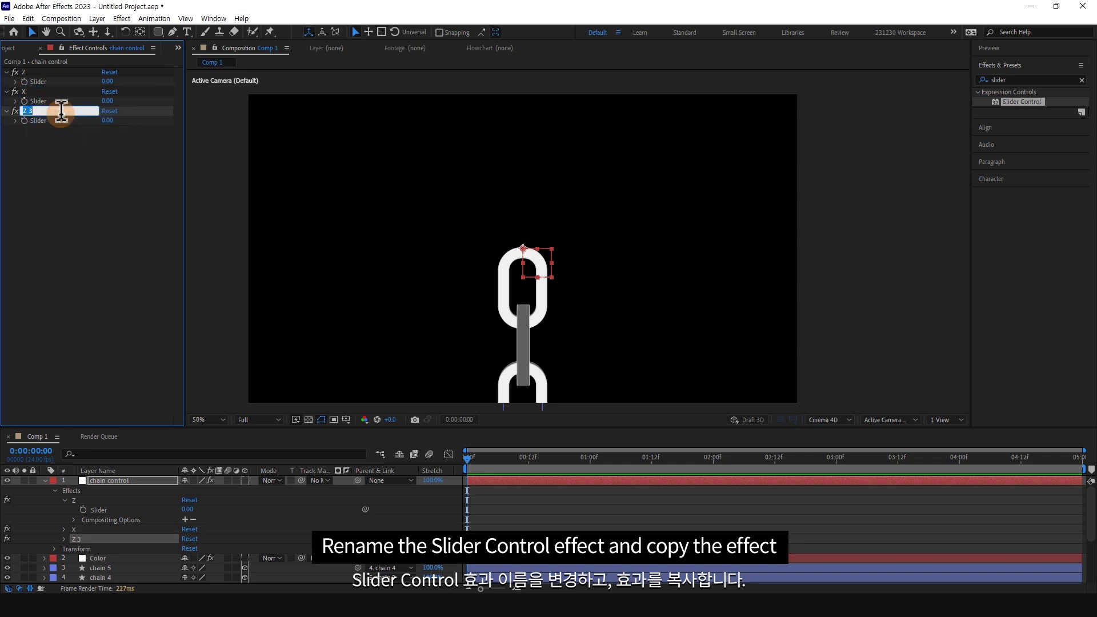
text(Y)
click(67, 153)
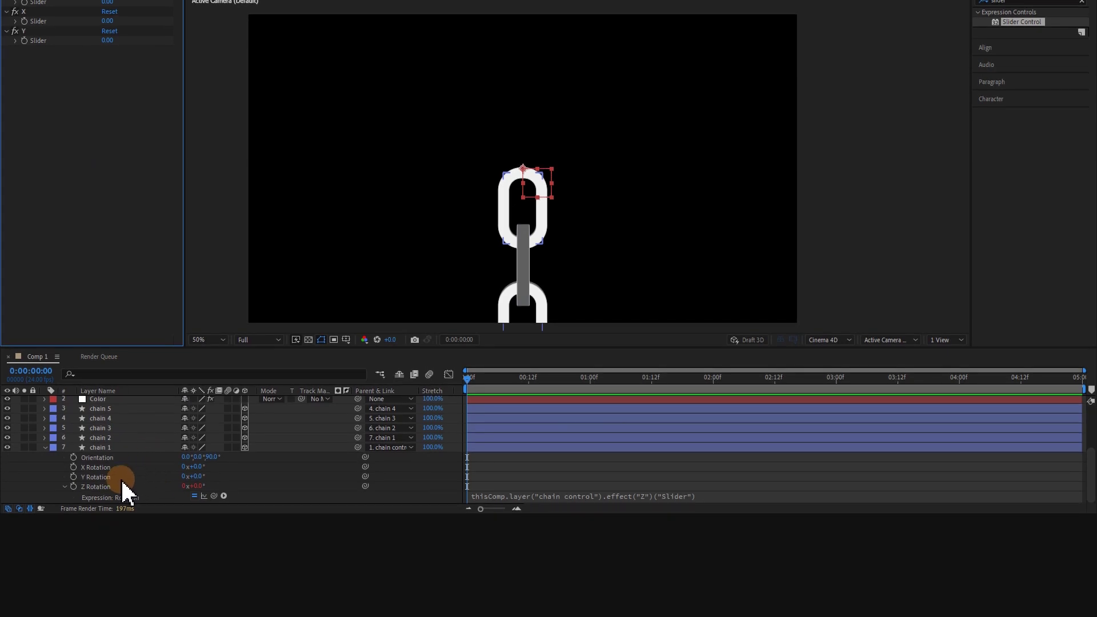
Step: Copy the Z Rotation expression into X Rotation, changing its effect reference to X
click(535, 495)
key(ctrl+c)
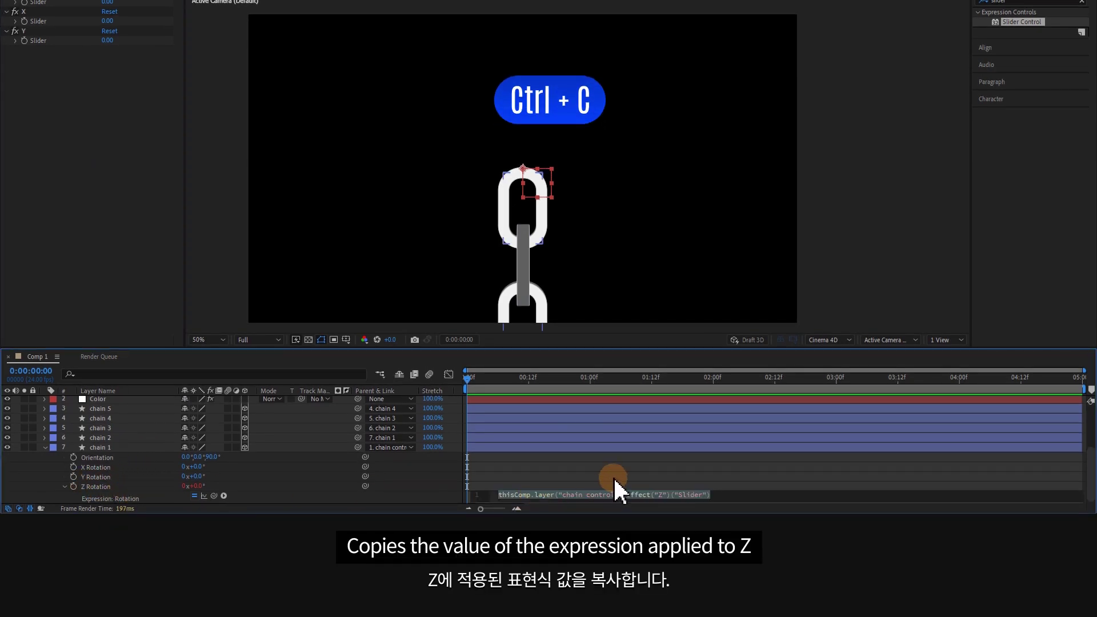
alt+click(74, 477)
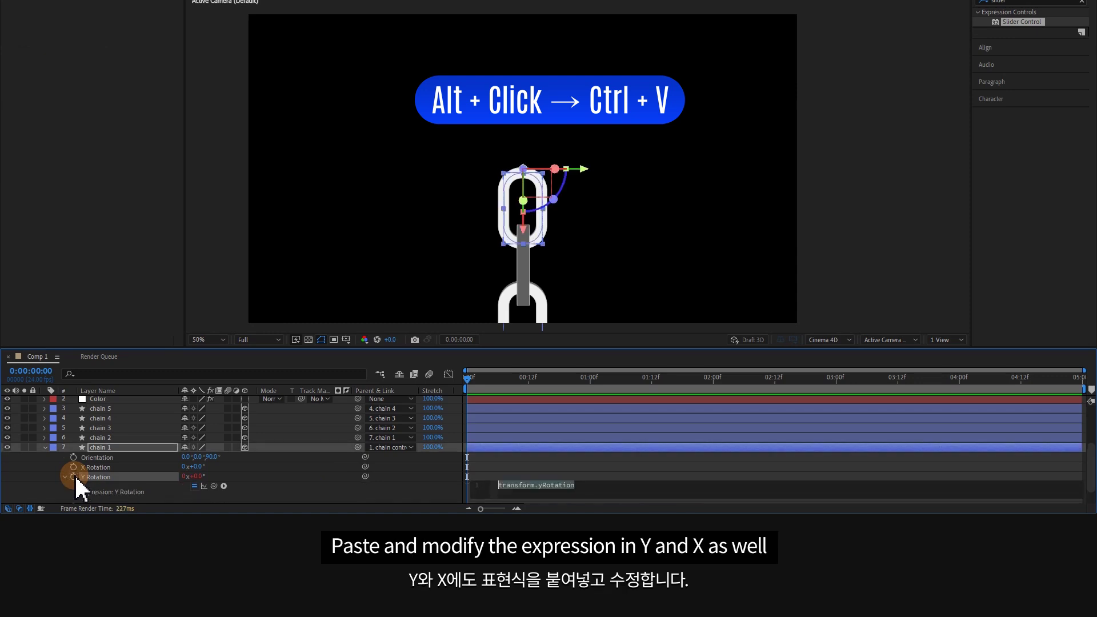
alt+click(73, 466)
key(ctrl+v)
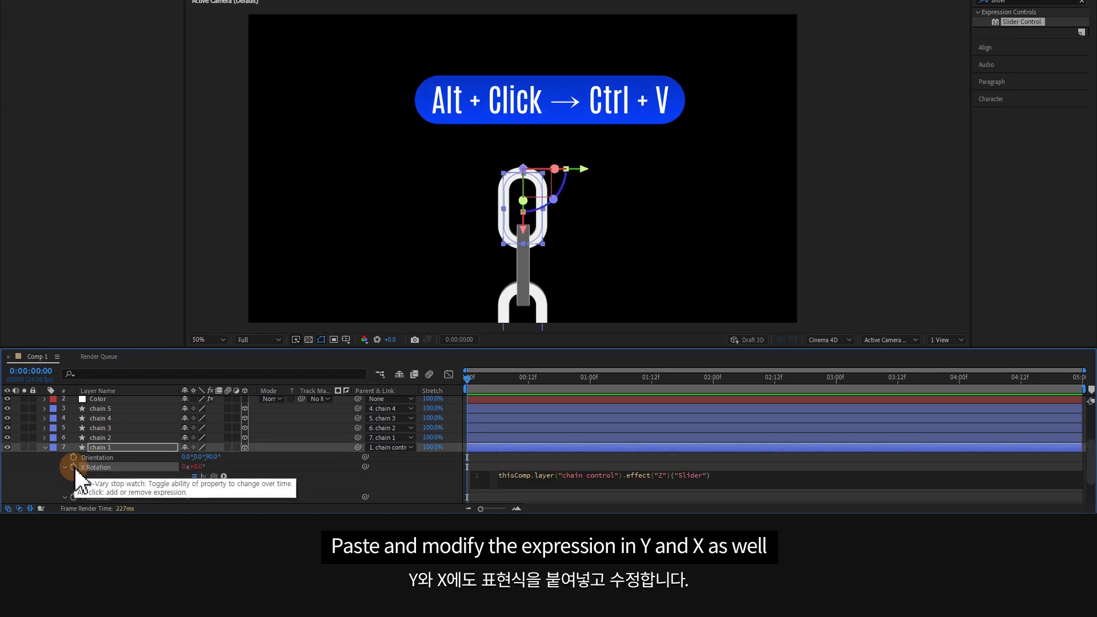
click(662, 475)
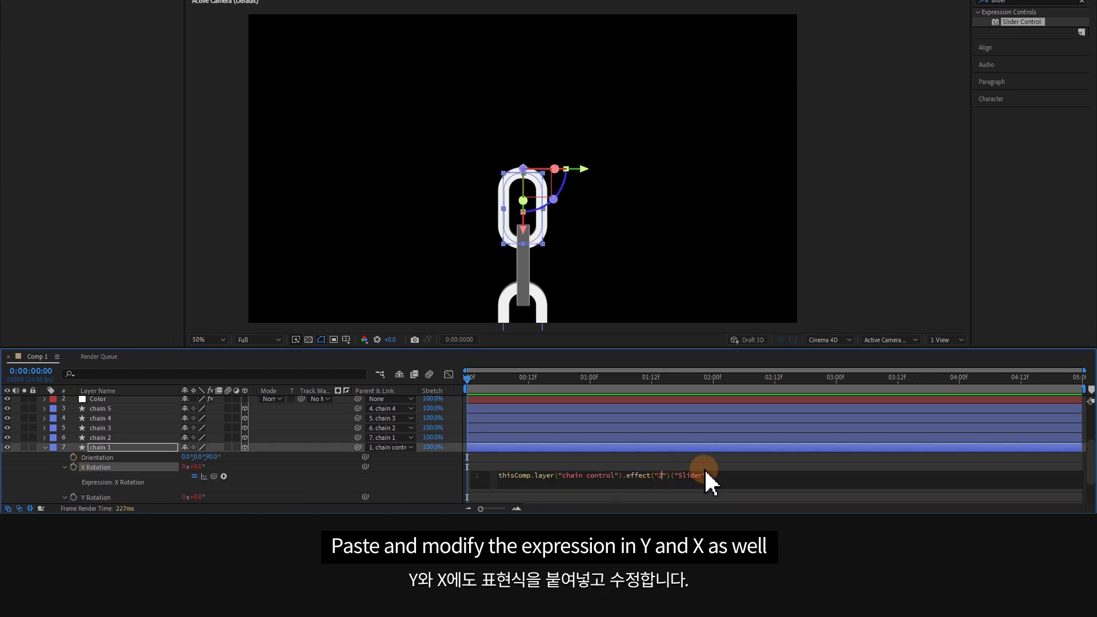
text(X)
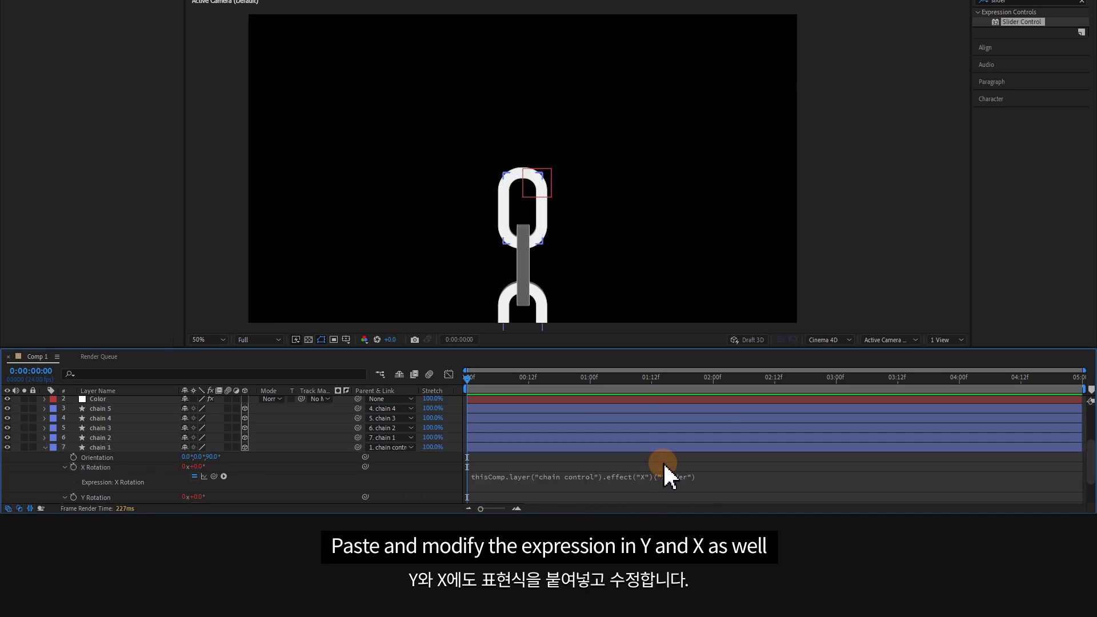
Step: Paste the expression into Y Rotation with its effect reference changed to Y
scroll(663, 472, down, 2)
alt+click(74, 454)
key(ctrl+v)
click(667, 464)
click(656, 468)
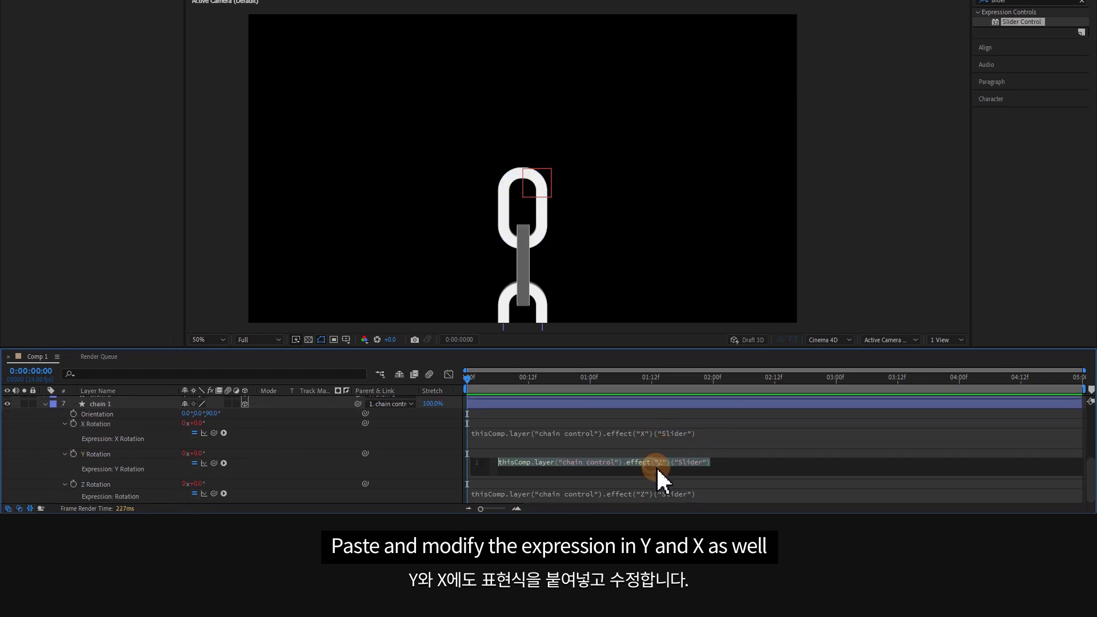
click(663, 462)
key(BackSpace)
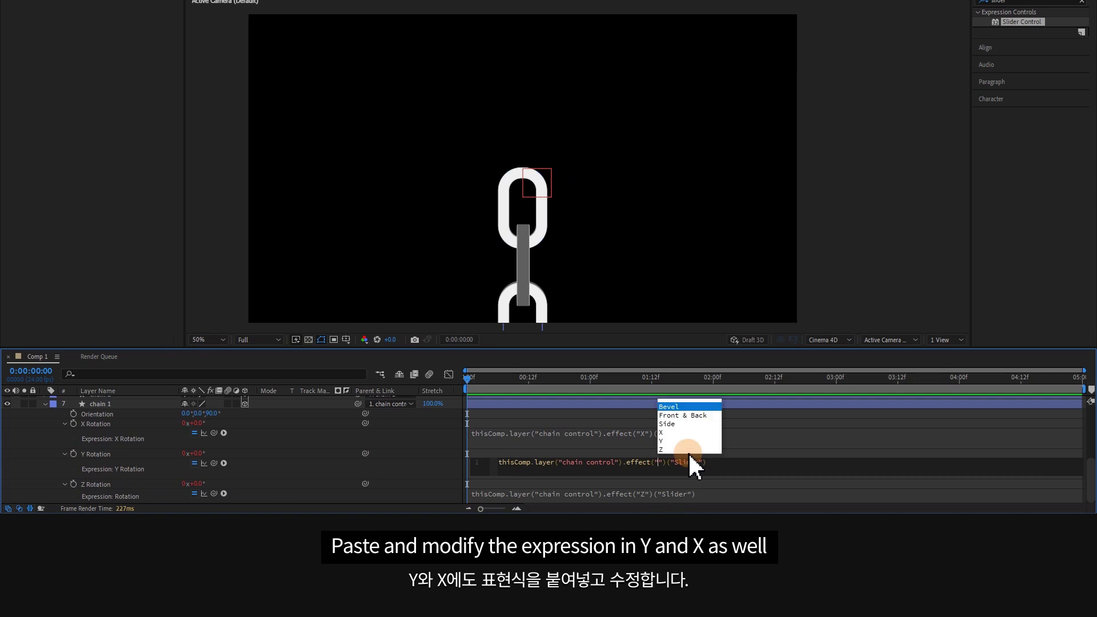
text(Y)
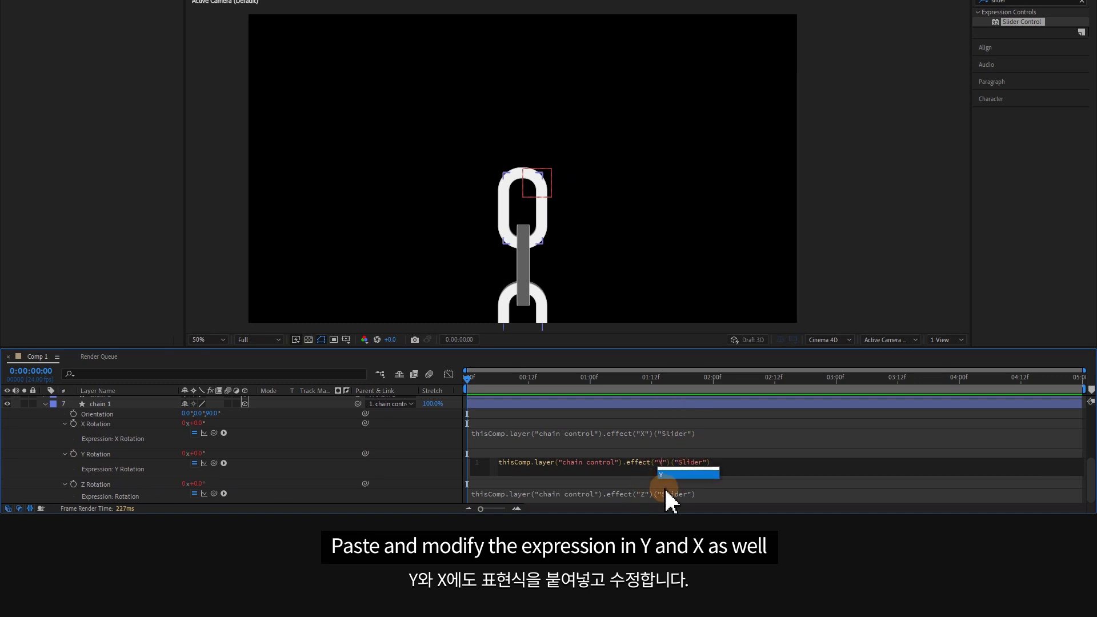
click(677, 455)
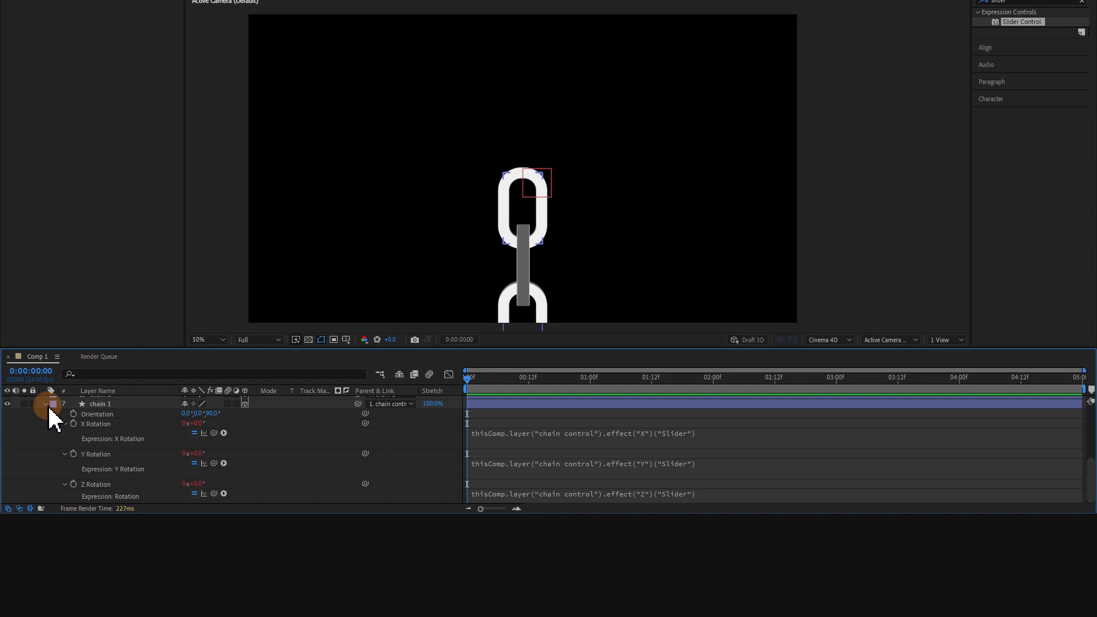
click(45, 403)
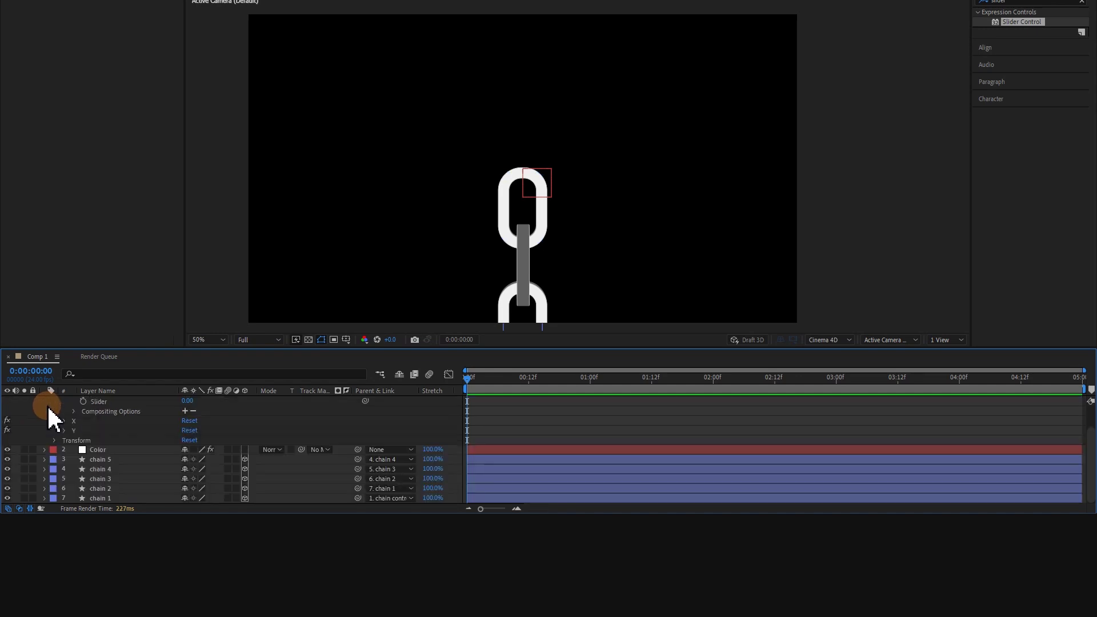
click(117, 445)
Step: Keyframe the chain control's Z slider from -77 to 40 at one second
click(45, 403)
click(44, 463)
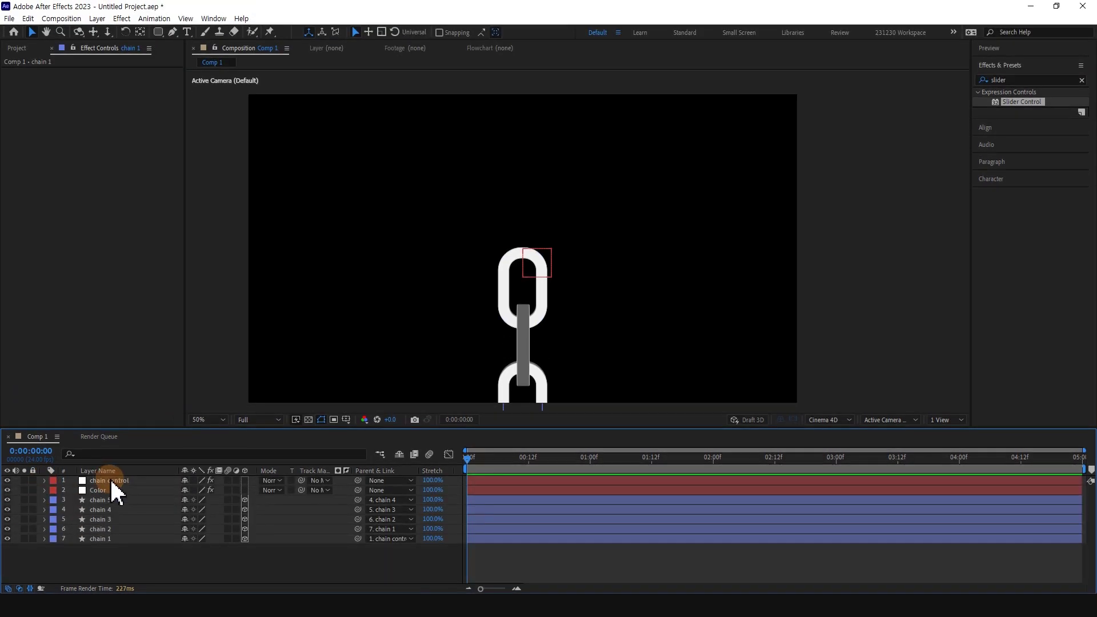
click(113, 481)
click(101, 490)
click(112, 481)
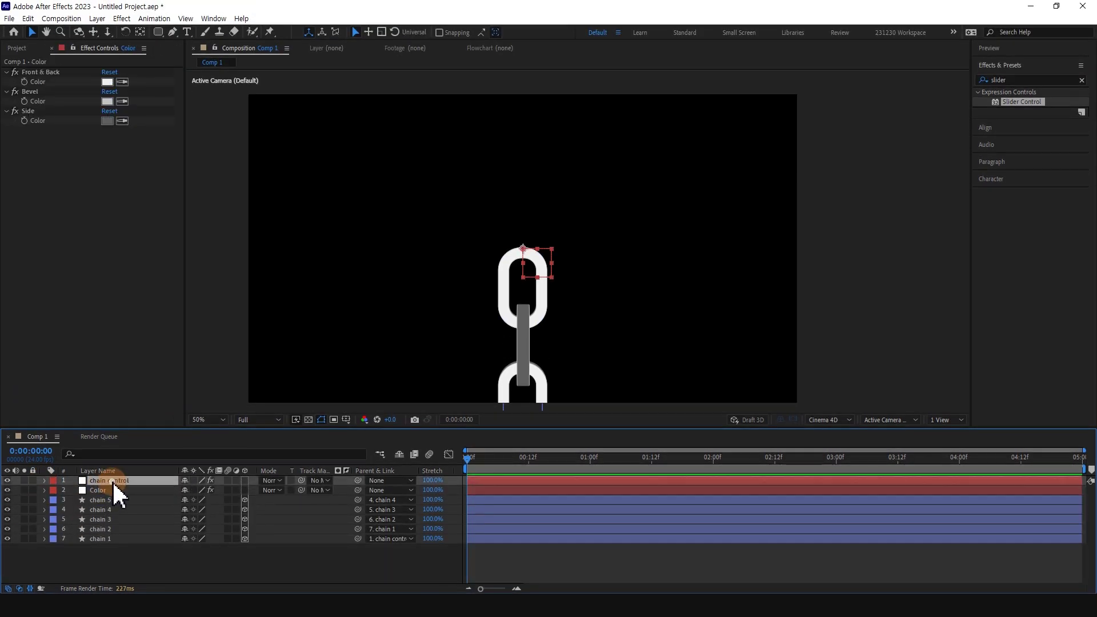
mouse_move(114, 88)
mouse_down()
mouse_move(78, 116)
mouse_move(98, 123)
mouse_up()
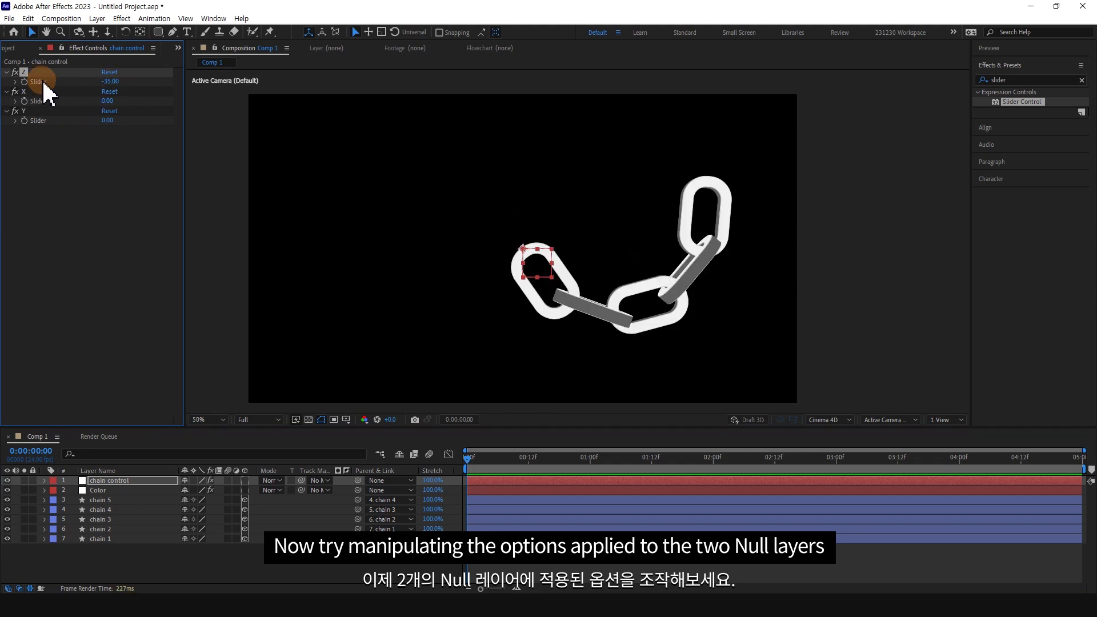
click(24, 82)
key(u)
drag(109, 81, 155, 86)
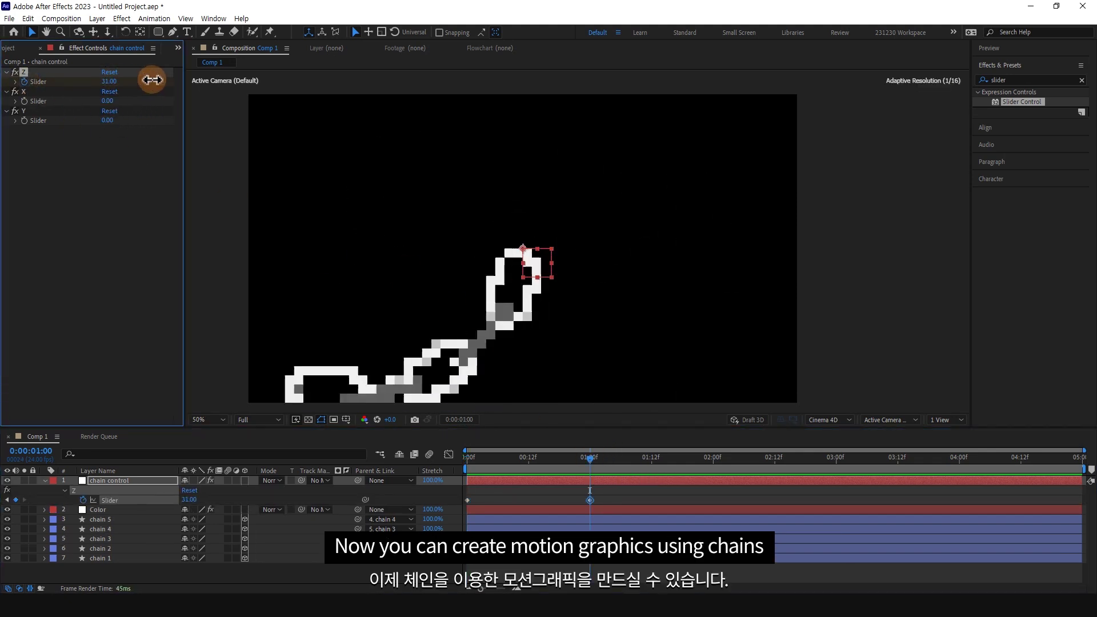
click(574, 503)
Step: Keyframe the X slider to 360, set Y to -180, and check the speed graph
click(448, 454)
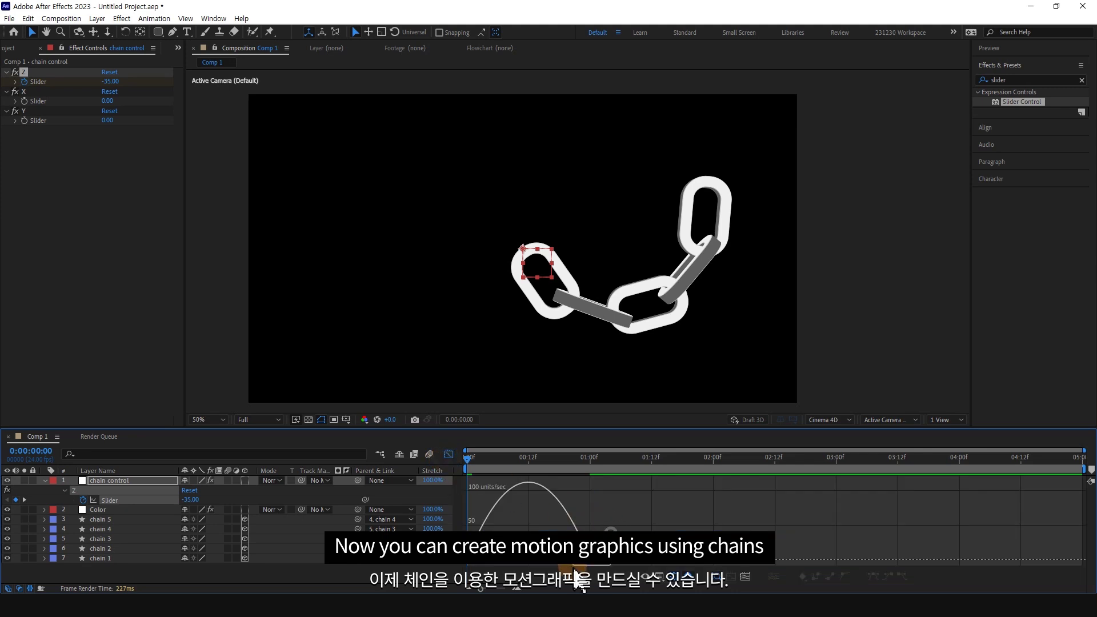
click(449, 454)
drag(467, 457, 568, 460)
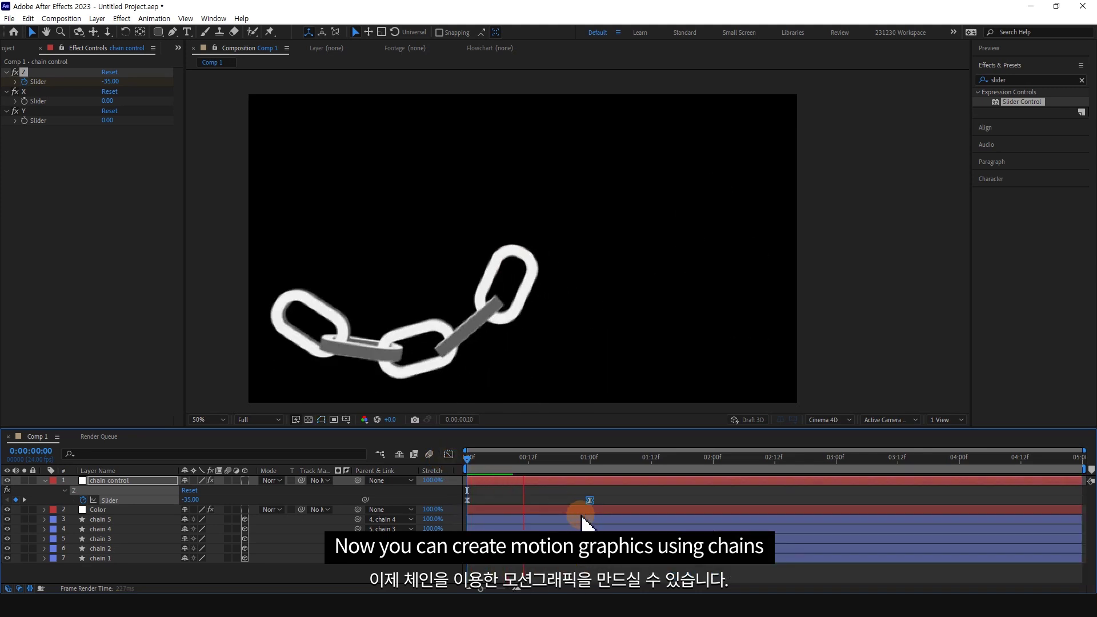
drag(108, 100, 196, 118)
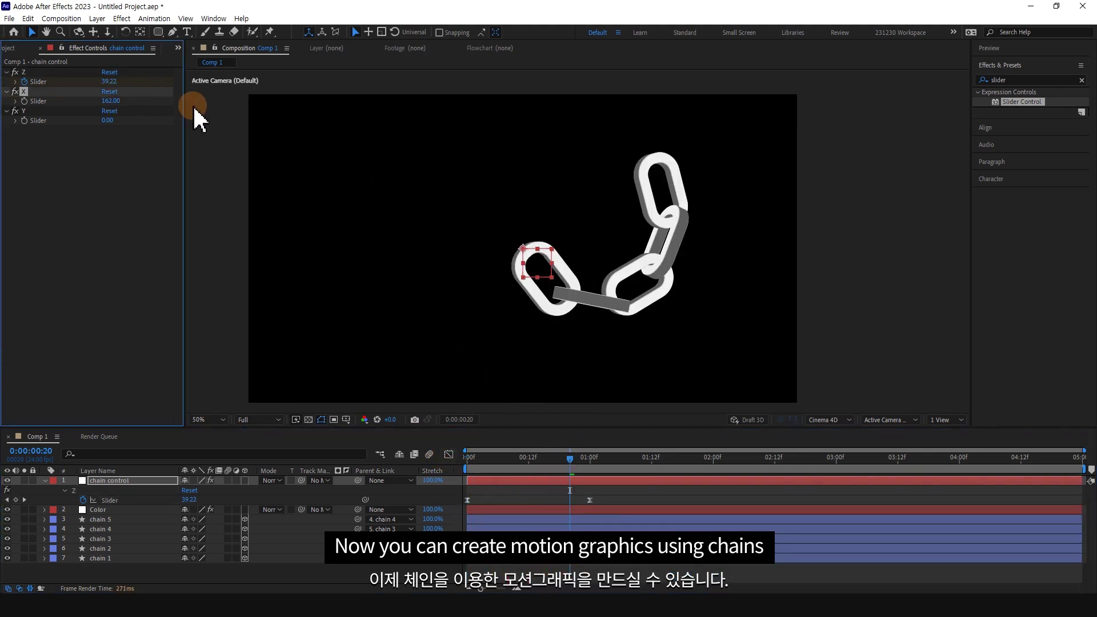
click(589, 459)
click(449, 454)
drag(108, 120, 24, 123)
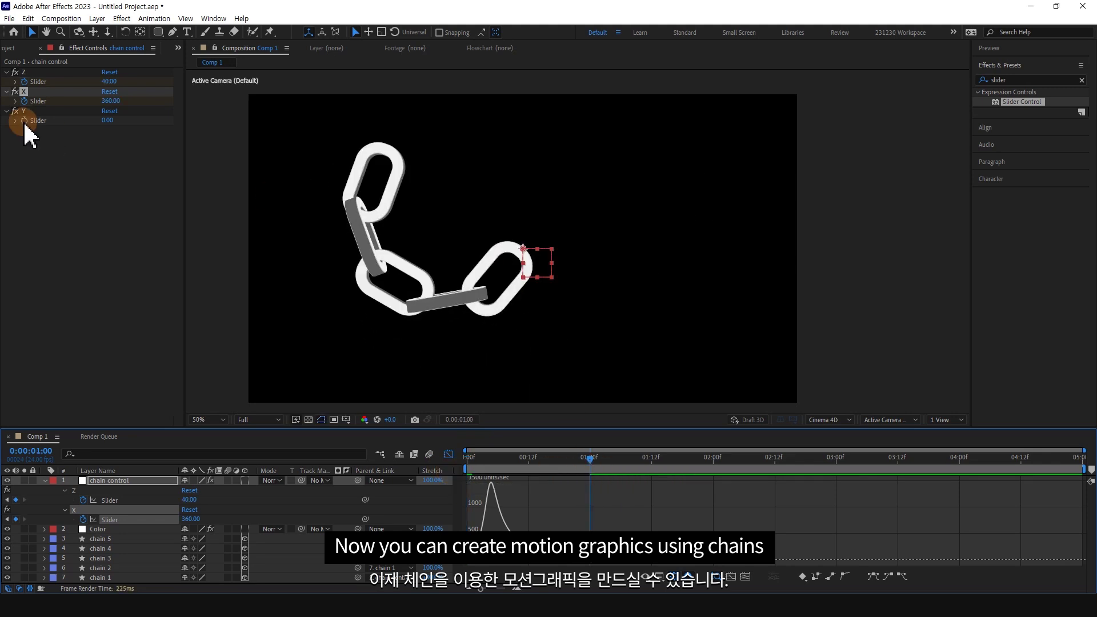
Step: Select the Color layer and pick an orange Front & Back colour for the chain
click(449, 454)
click(97, 529)
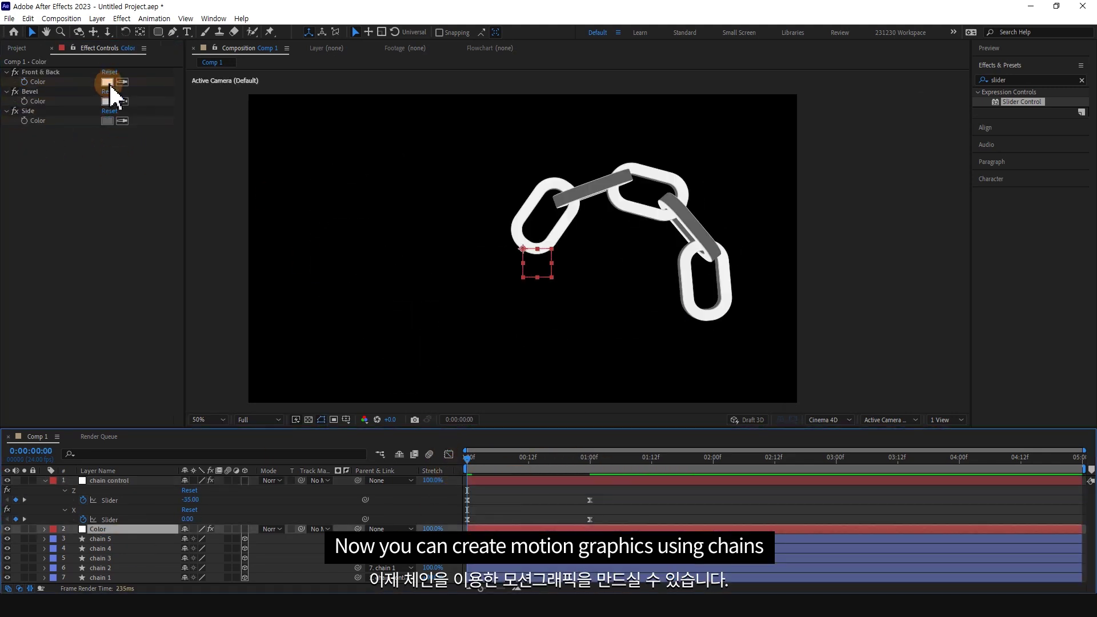
click(107, 82)
drag(955, 423, 956, 416)
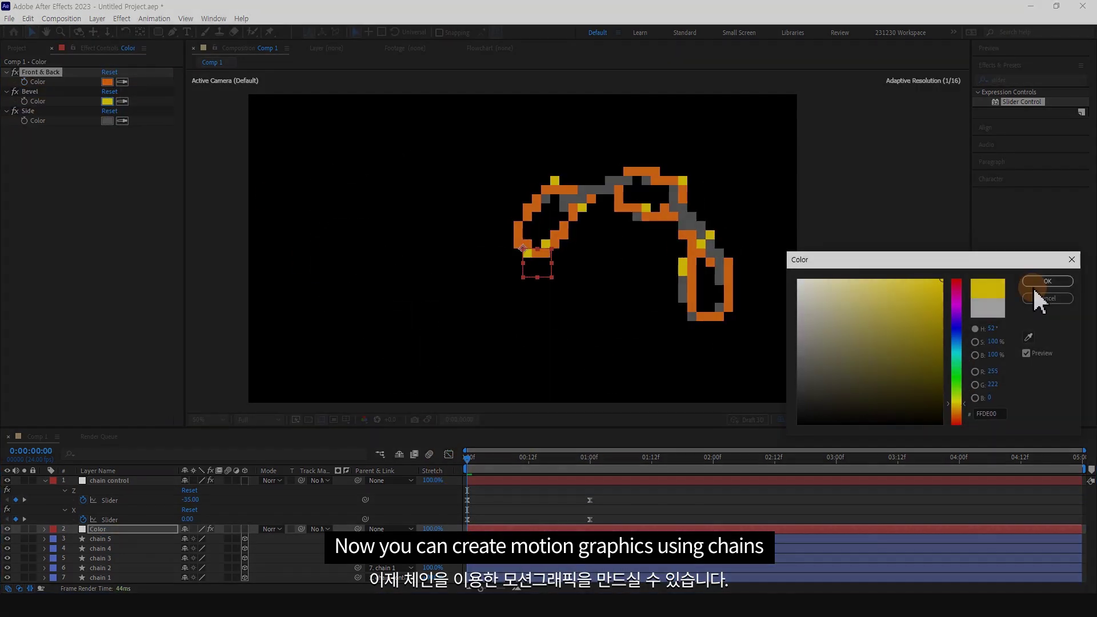